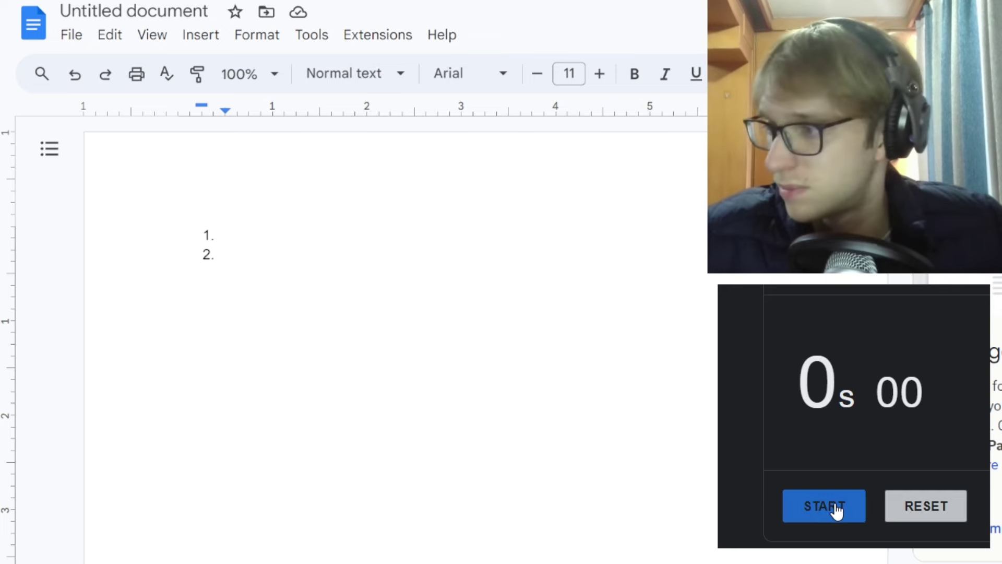
Start the stopwatch and enter Michelle Obama and QTCinderella as the first list items.
left_click(832, 509)
left_click(372, 250)
key("Up")
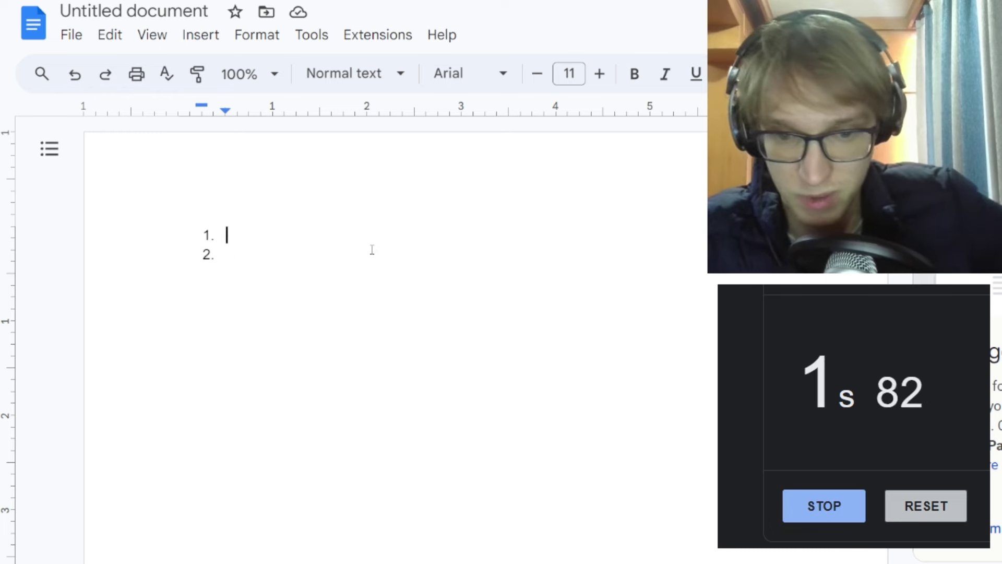
type("Mcie")
key("BackSpace")
key("BackSpace")
key("BackSpace")
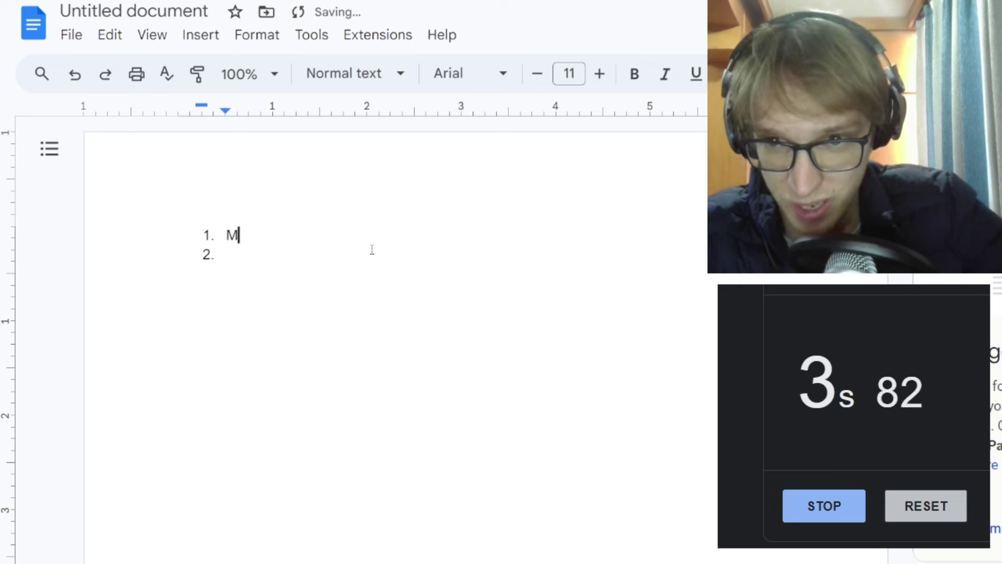
type("ichelle Obama")
key("Return")
type("QT")
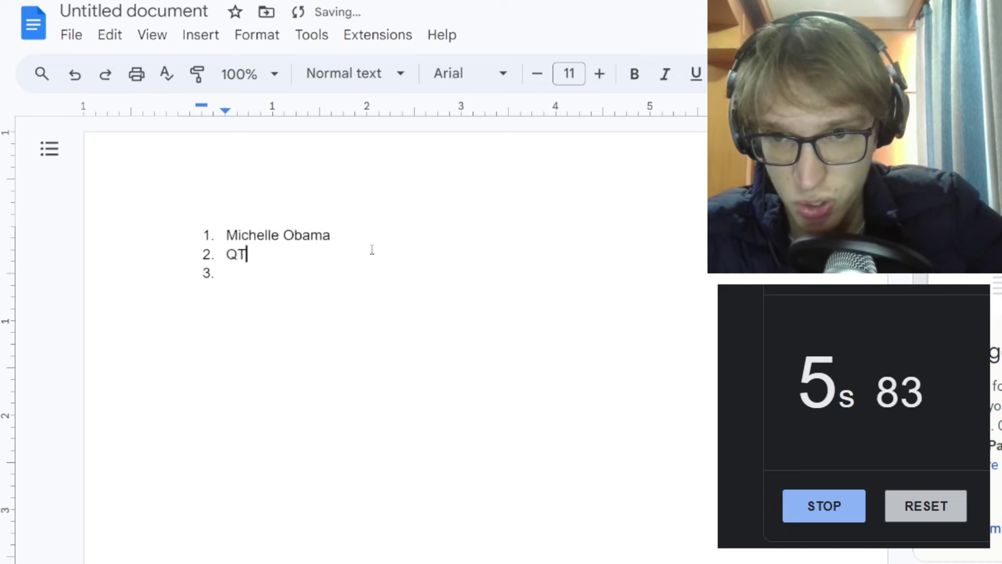
type("Cinderella")
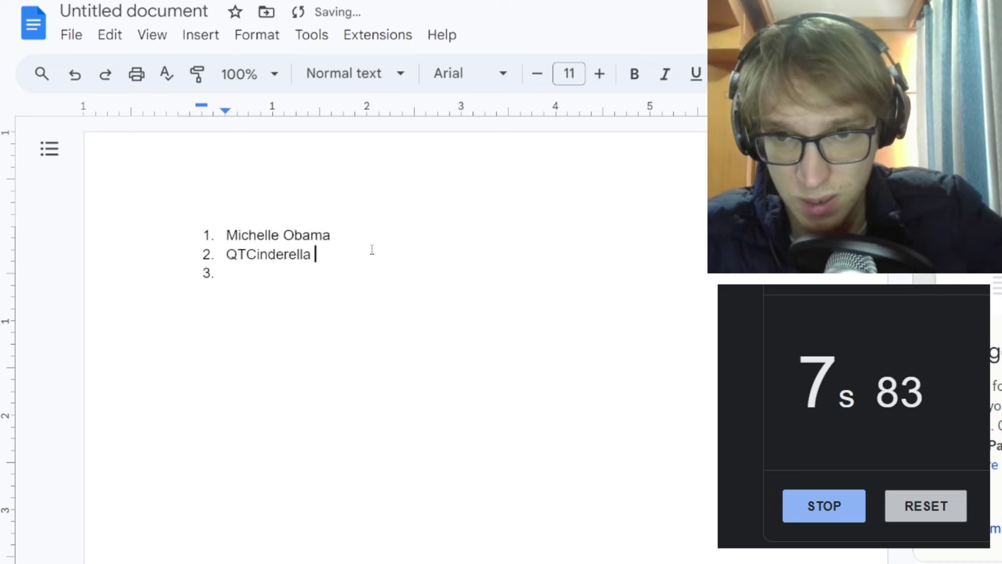
key("Return")
Add Marilyn Monroe, Mary Magdalene and The Madonna to the numbered list.
type("Marilyn Monroe")
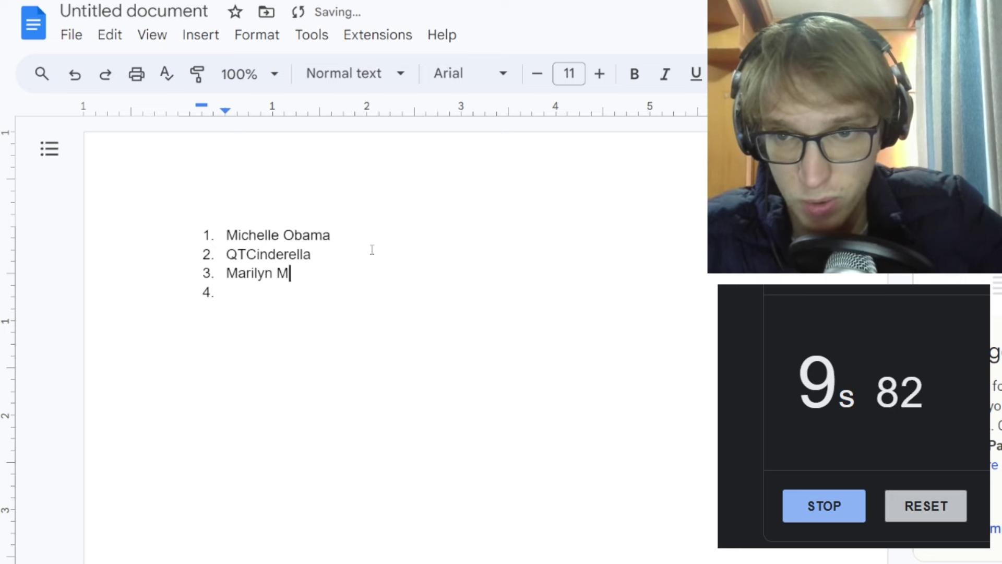
key("Return")
type("Mary Mag")
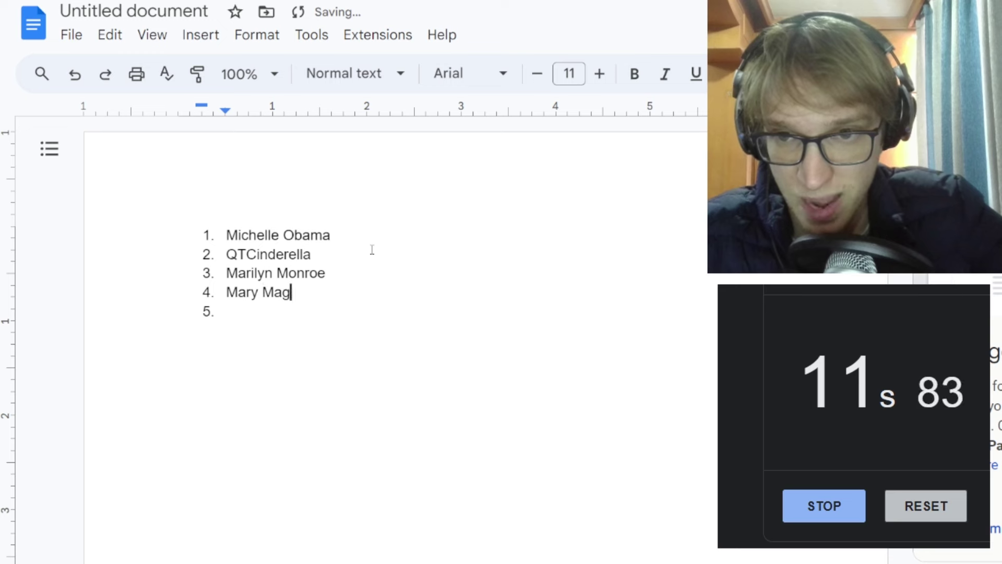
type("dalene")
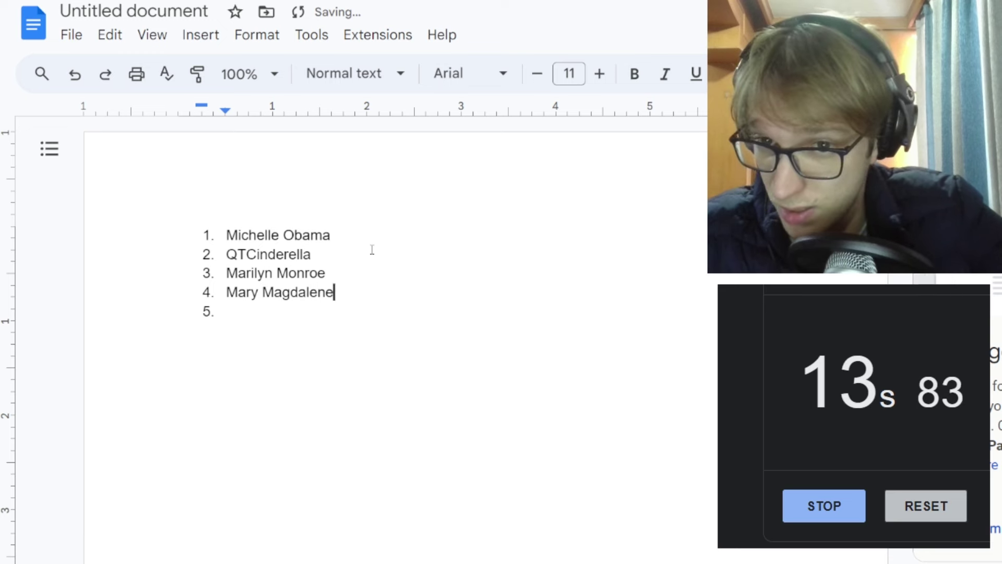
key("Return")
type("M")
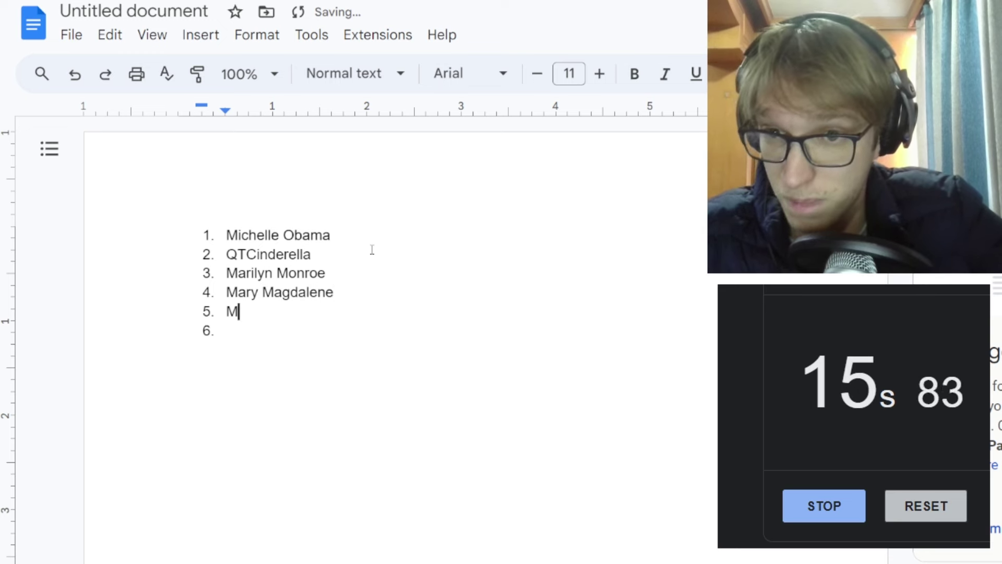
type("ary")
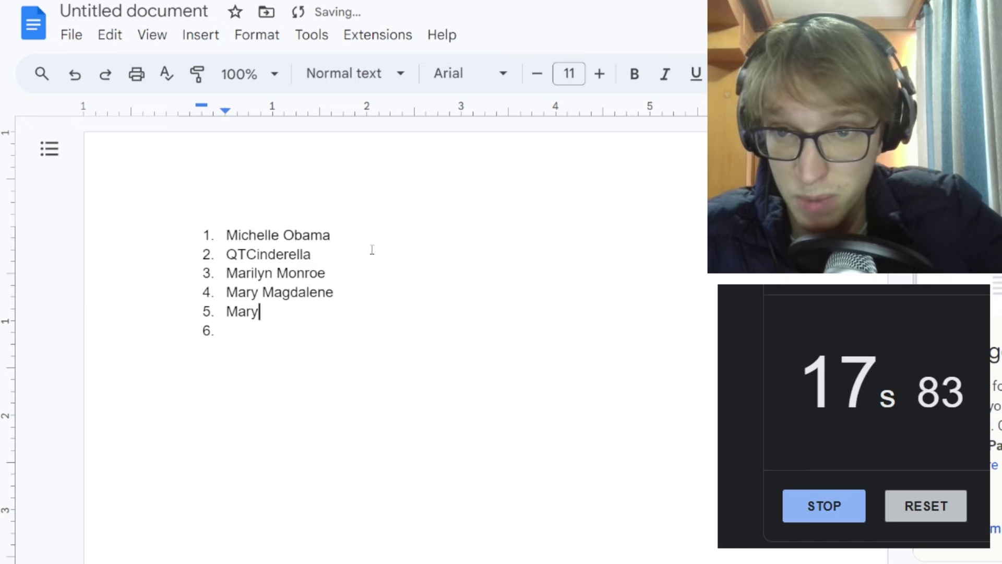
key("BackSpace")
key("BackSpace")
key("BackSpace")
key("BackSpace")
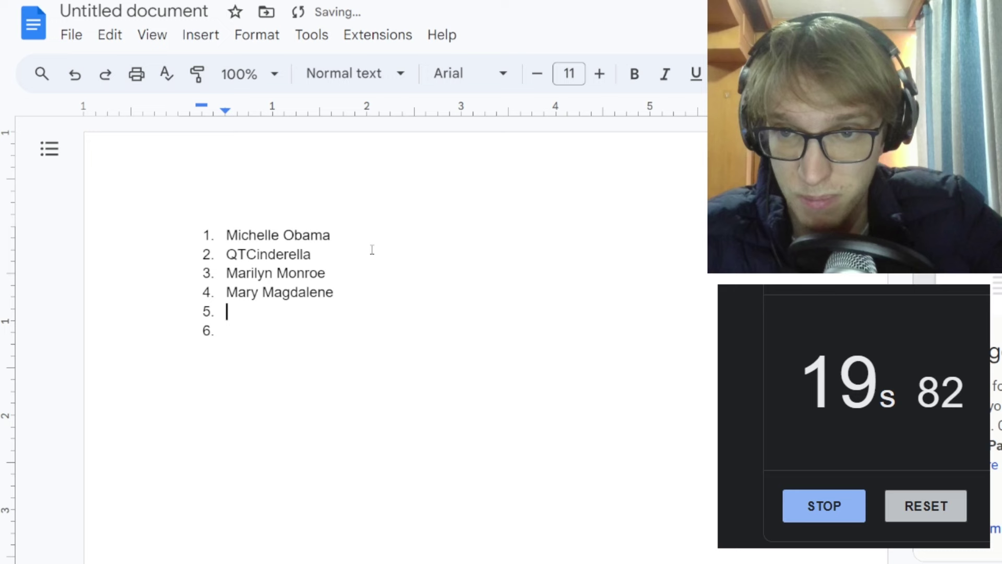
type("The Madonna")
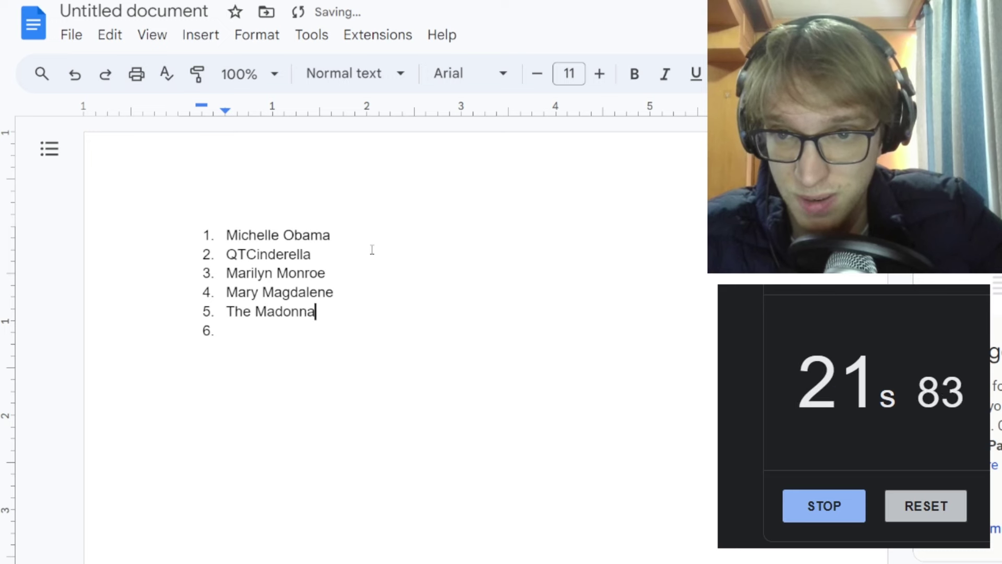
key("Return")
Add Madonna the singer, Nicole Kidman, Aretha Franklin and Ariana Grande to the list.
type("Madonn the")
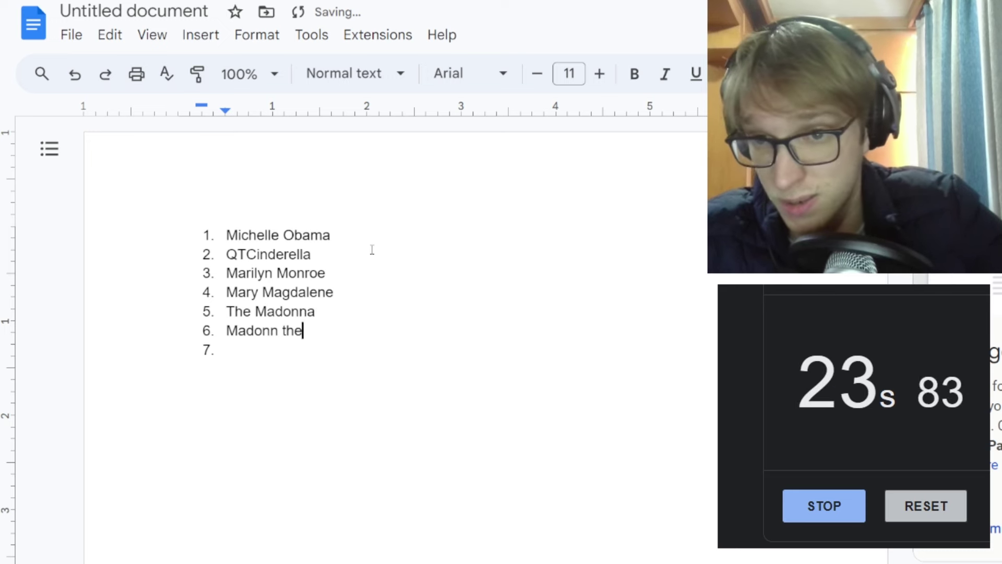
key("BackSpace")
key("BackSpace")
key("BackSpace")
key("BackSpace")
type("a the singer")
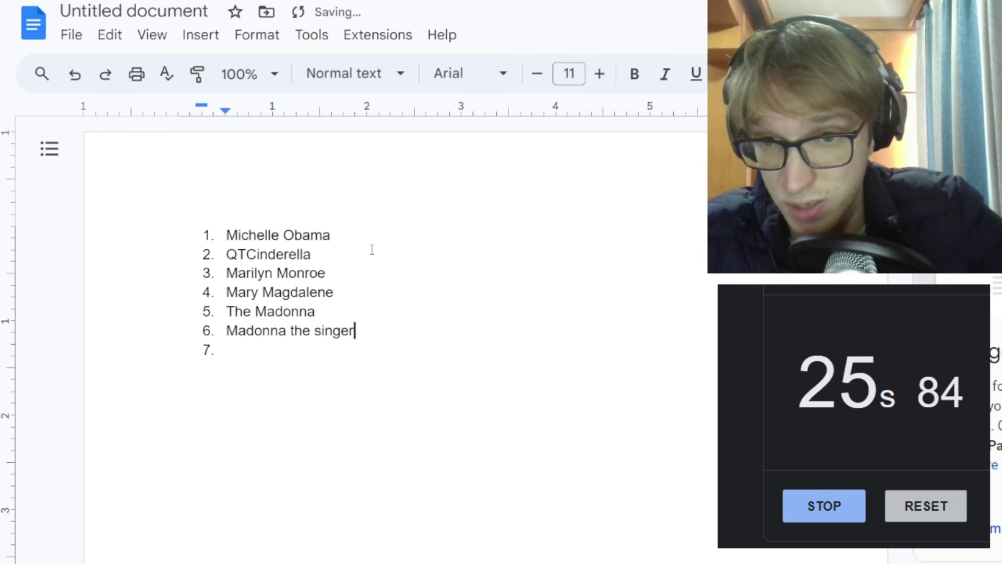
key("Return")
type("Nicole ")
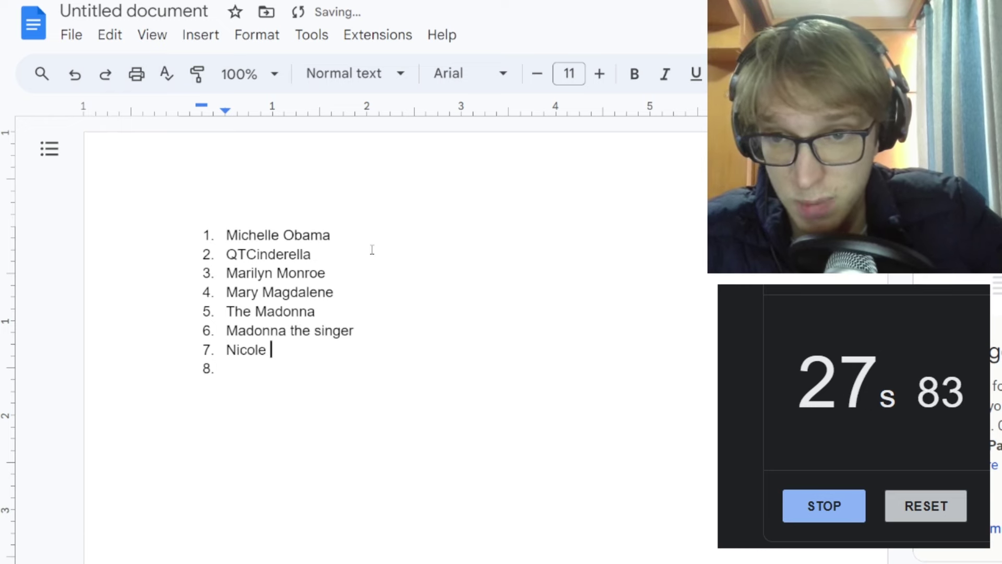
type("Kidman")
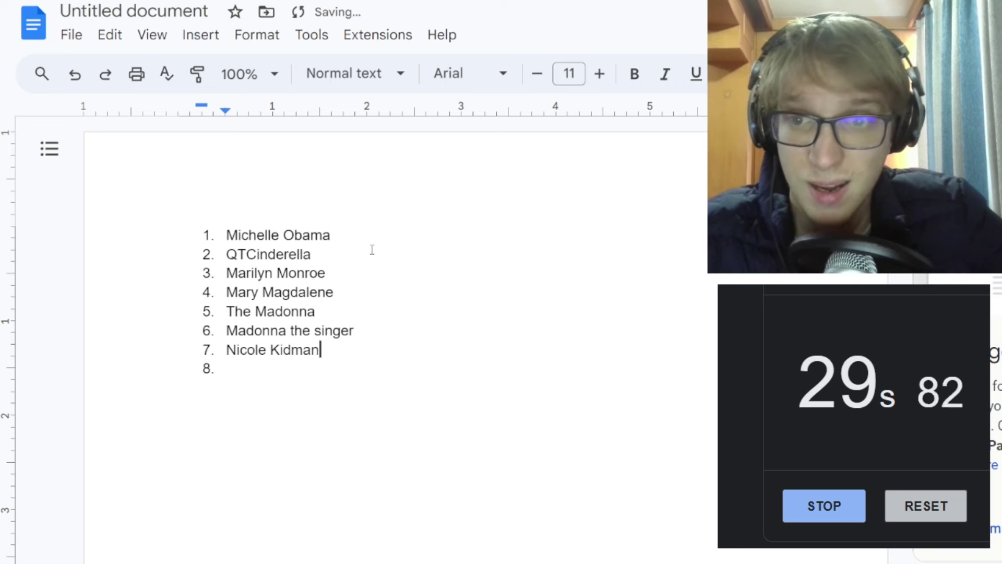
key("Return")
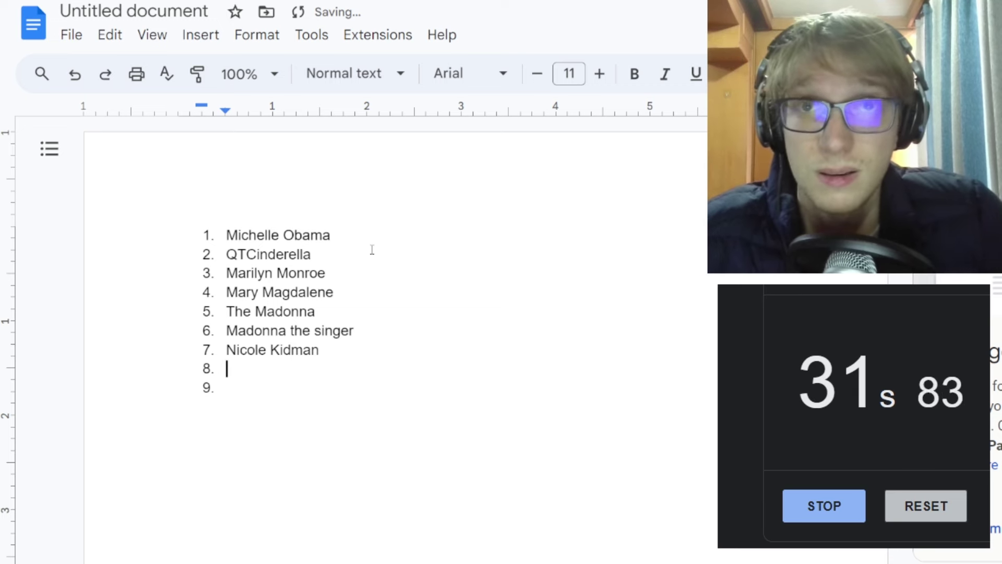
type("AR")
key("BackSpace")
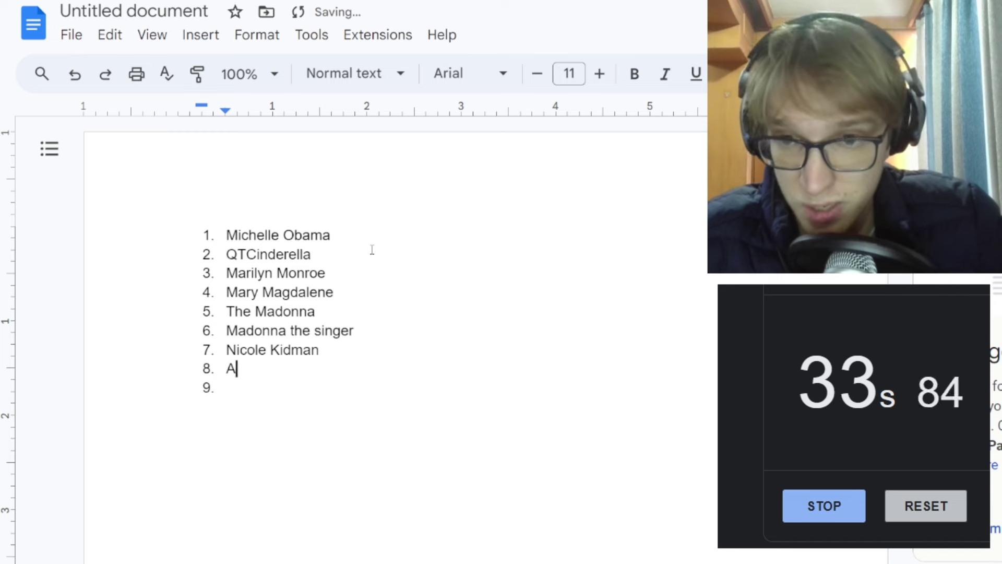
key("BackSpace")
type("Aretha Fr")
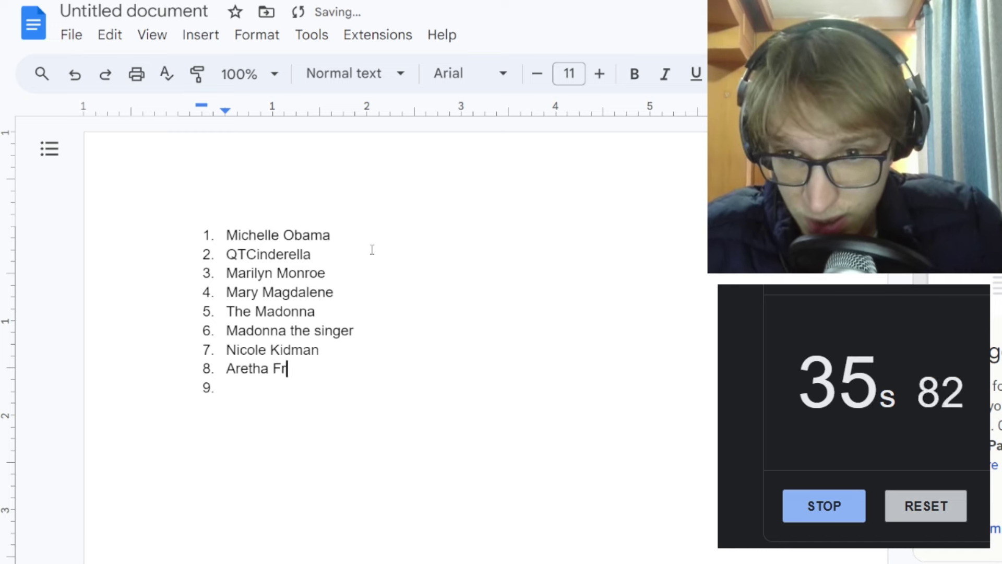
type("anklin ")
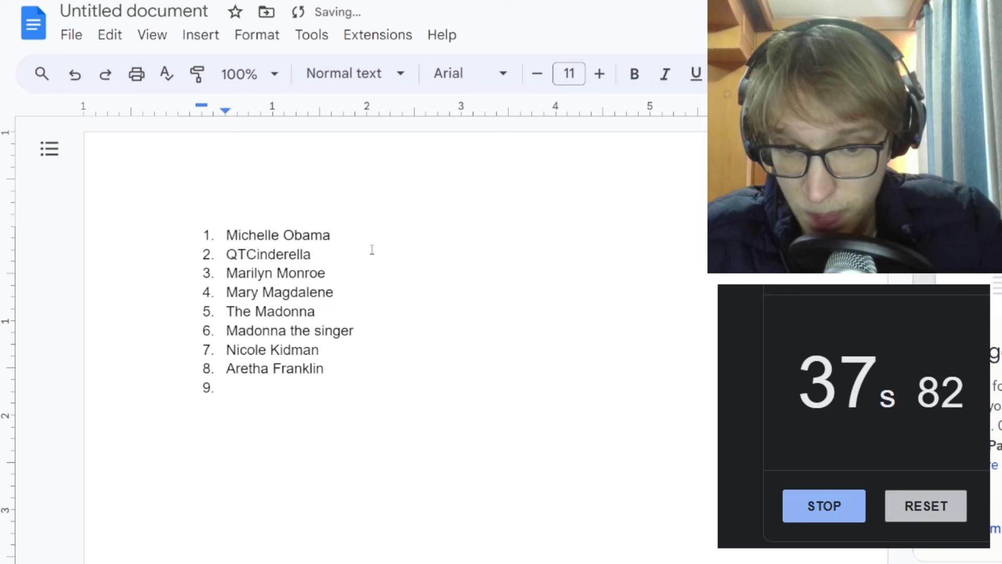
type("Ariana Gran")
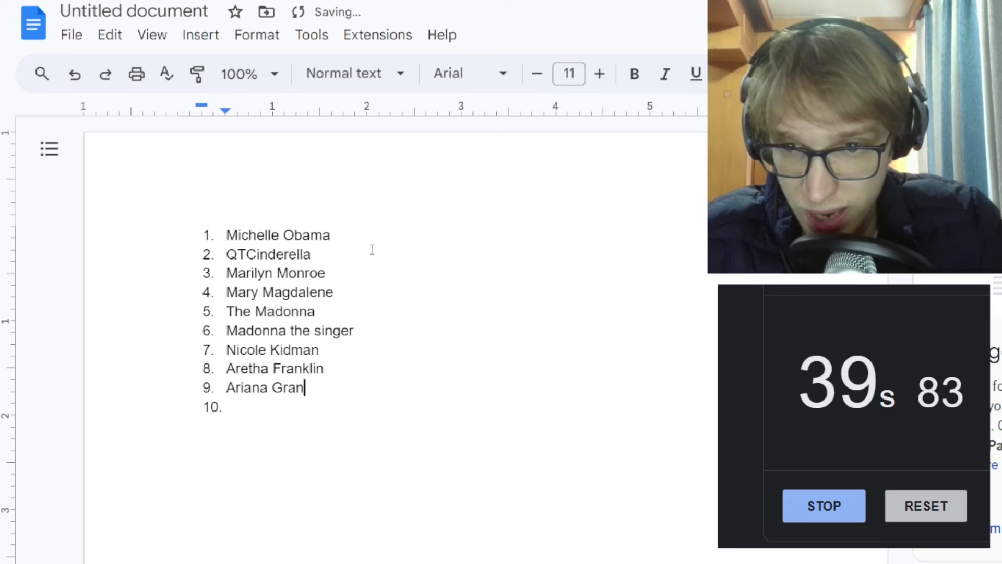
type("de")
key("Return")
Add Adele, Zendaya and Florence Pugh to the numbered list.
type("Adele")
key("Return")
type("p")
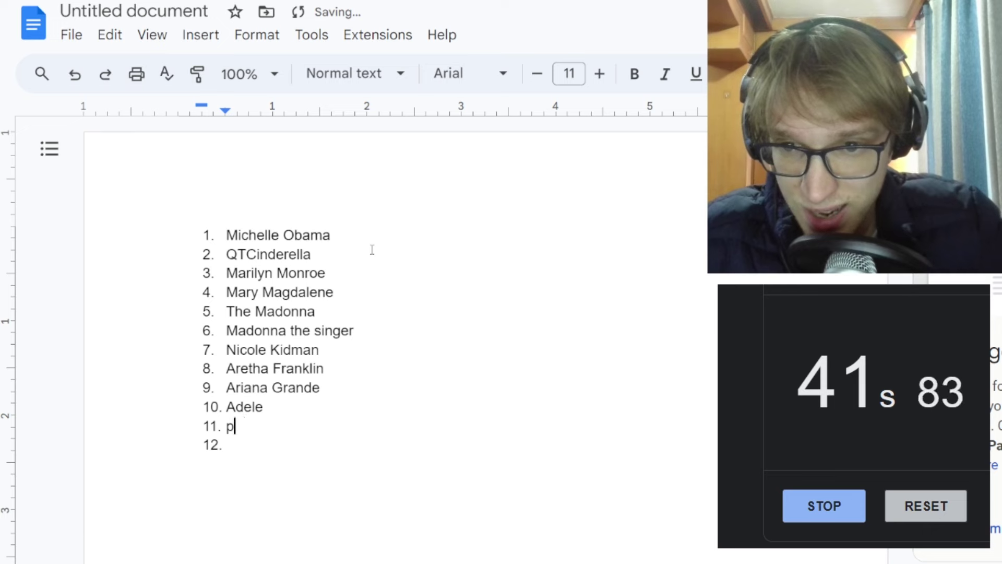
key("BackSpace")
type("Zendaya")
key("Return")
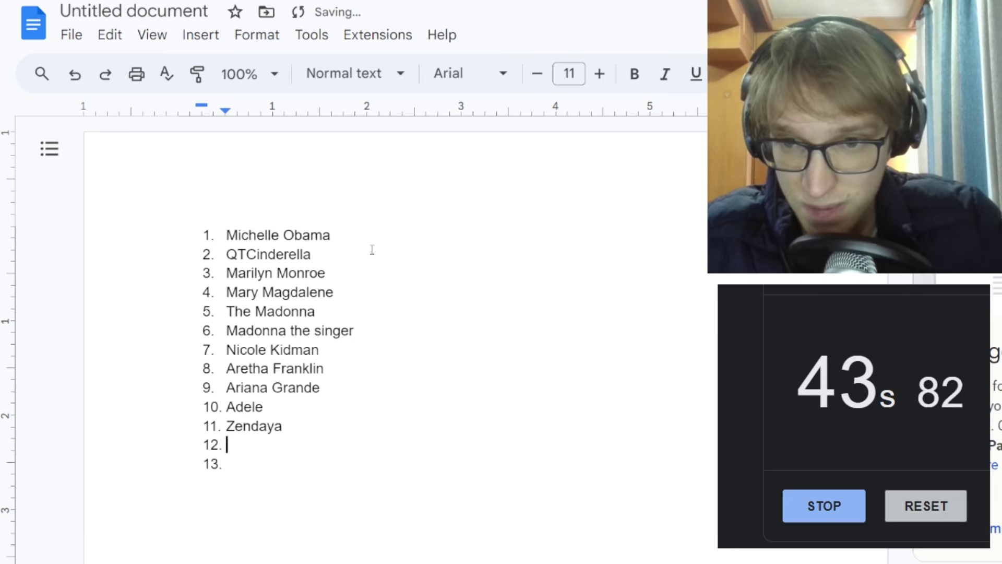
type("Floren")
key("BackSpace")
key("BackSpace")
type("ence ")
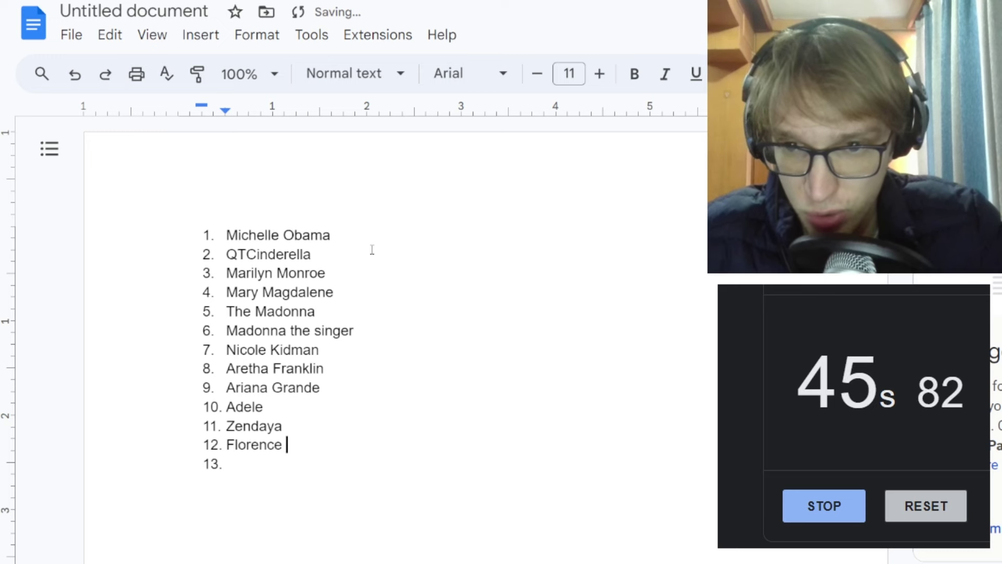
type("Pugh")
key("Return")
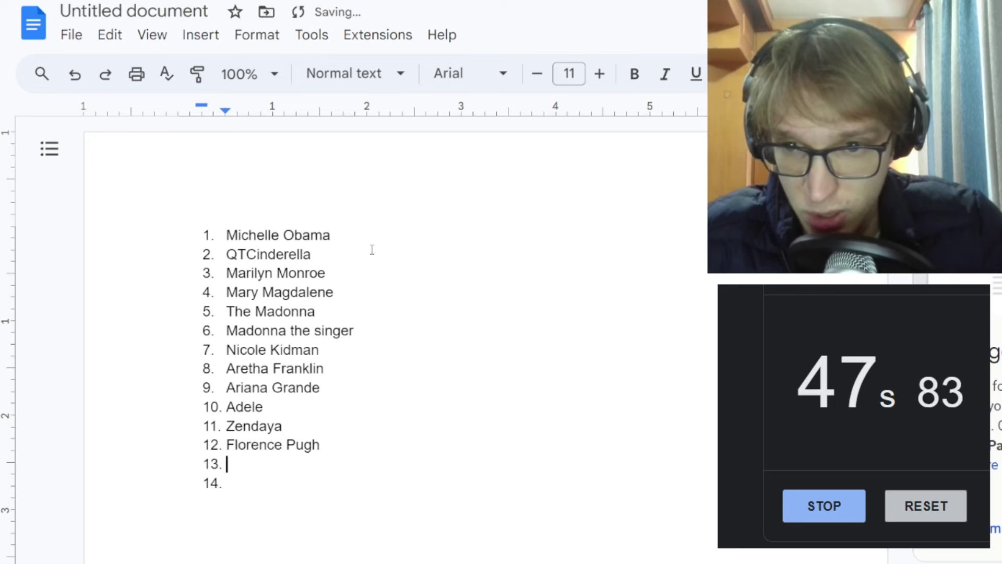
Add Saoirse Ronan, Jacinta Ardern, AOC and Anya Taylor Joy to the list.
type("Se")
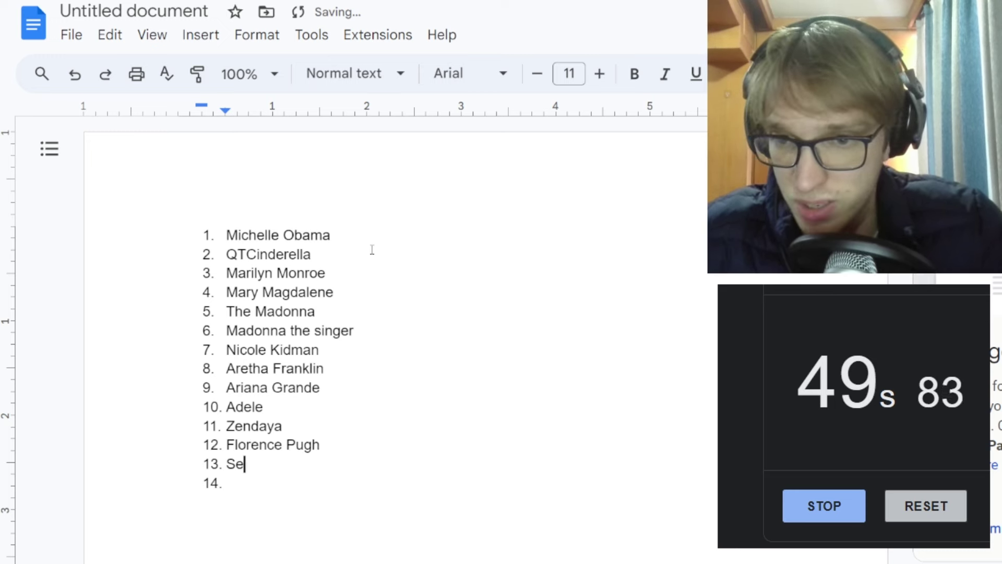
key("BackSpace")
type("aoirse Ro")
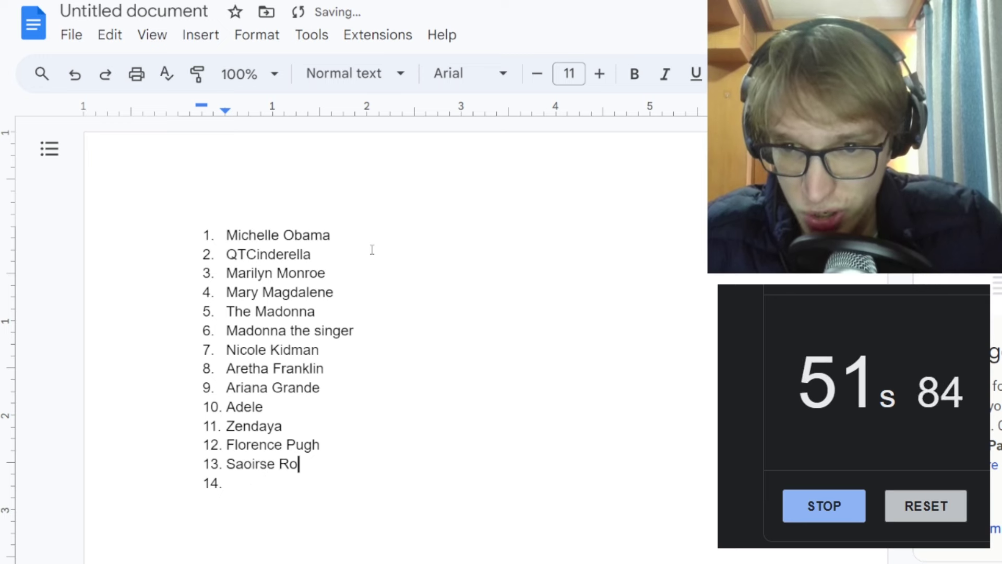
type("nan")
key("Return")
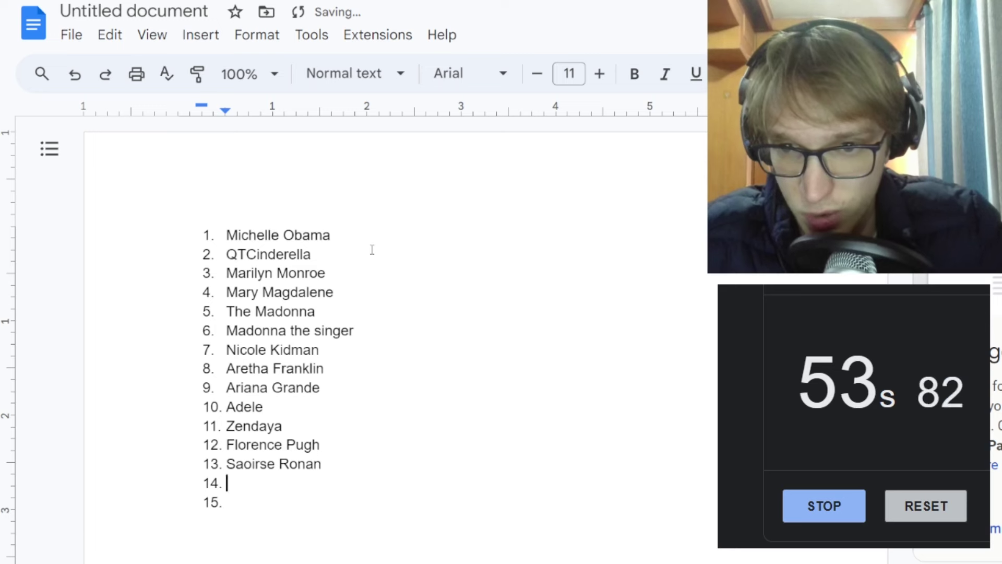
type("Jacinta Arde")
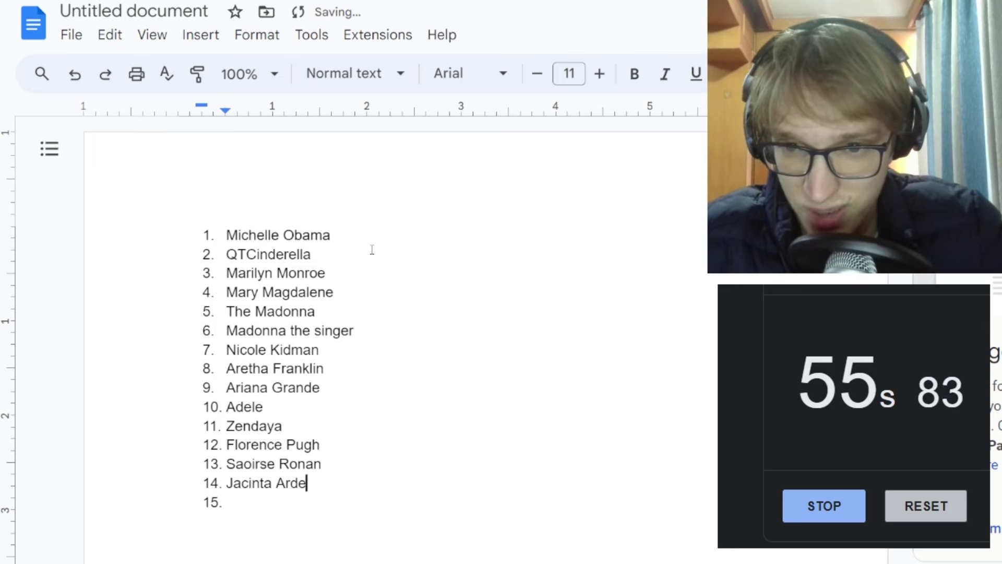
type("rn")
key("Return")
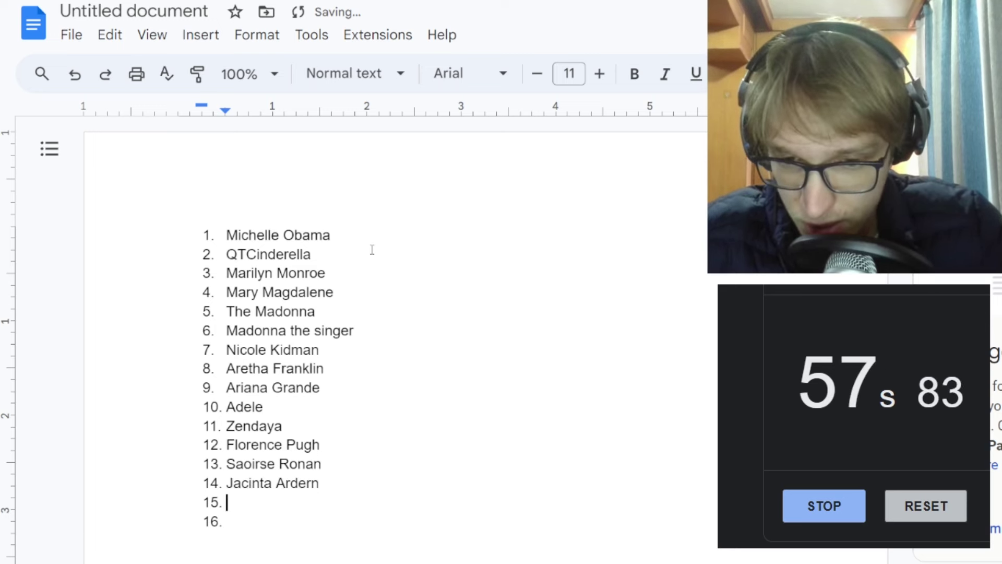
type("AOC")
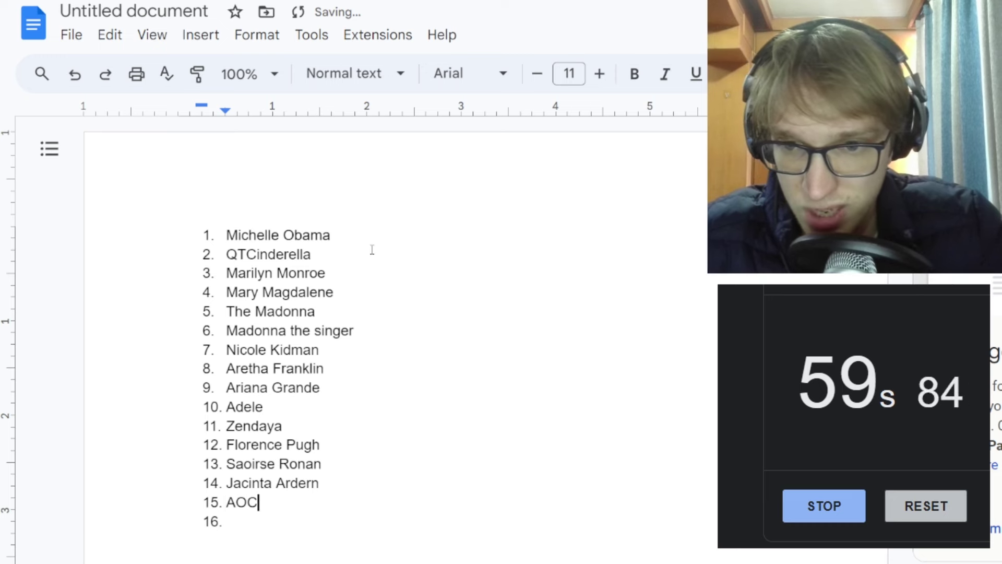
key("Return")
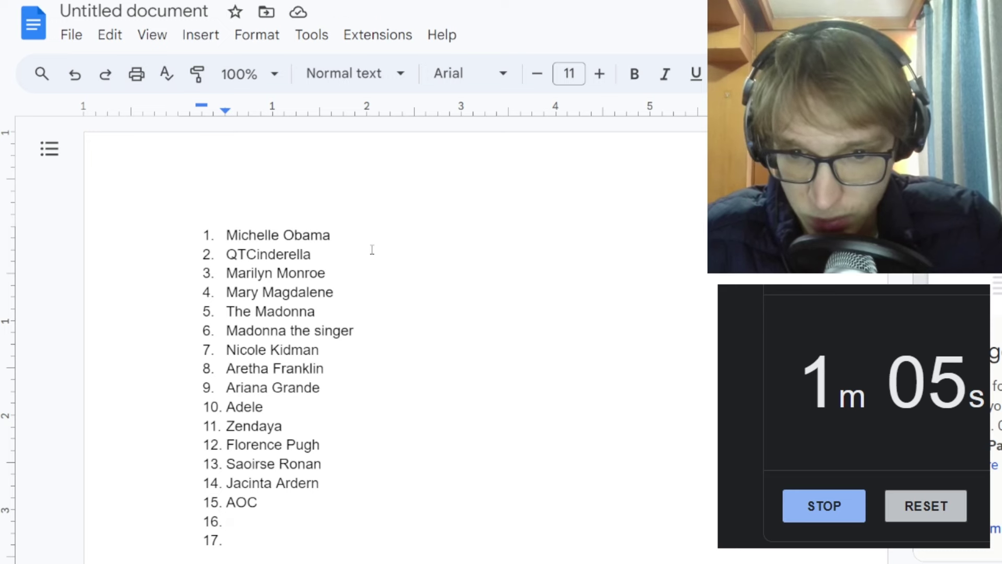
type("Anya Taylor ")
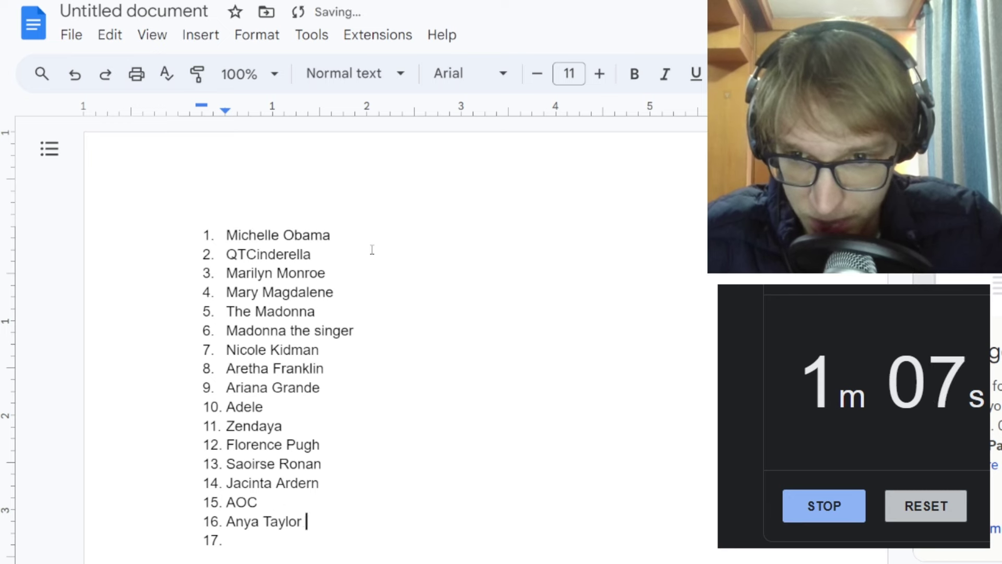
type("Joy")
key("Return")
Add Sydney Sweeney, Uma Thurman, Mary Shelley and Mary Curie to the list.
type("Syd")
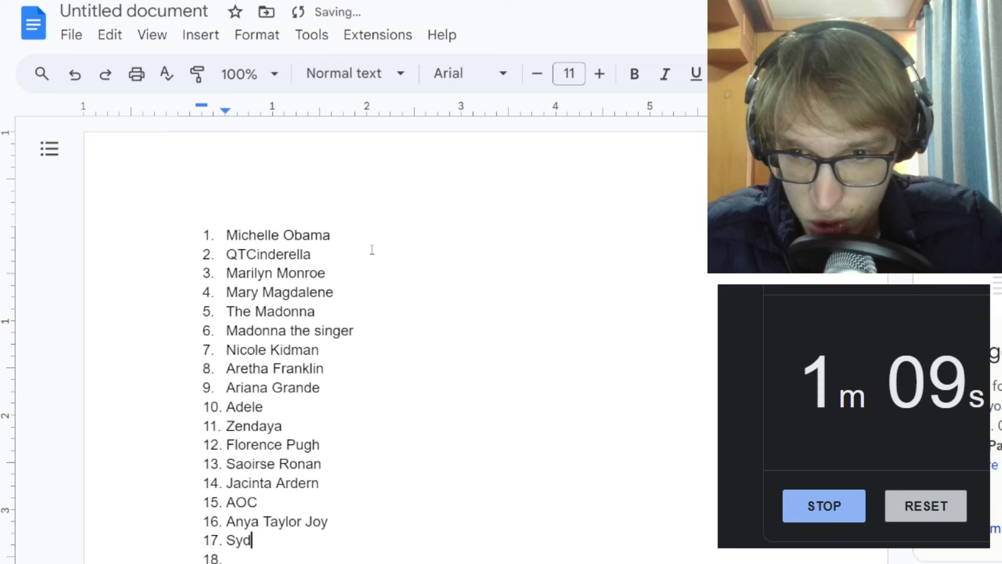
type("ney Sweeney")
key("Return")
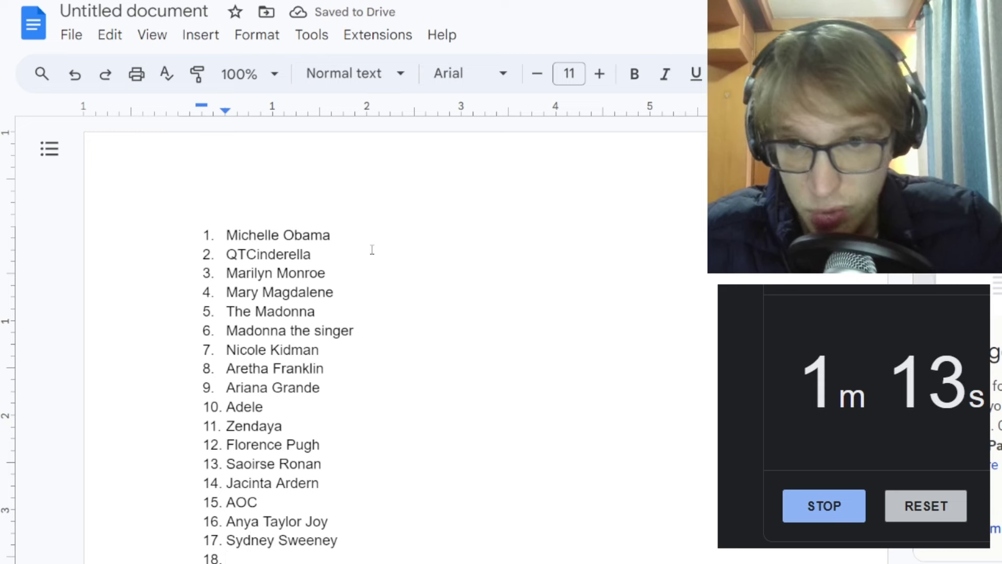
type("Uma")
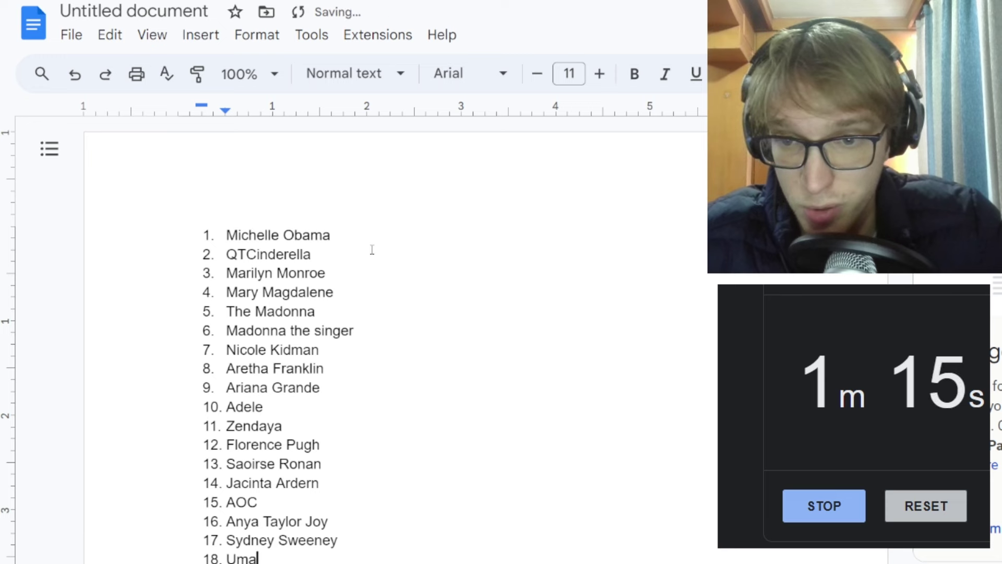
type(" Thurman")
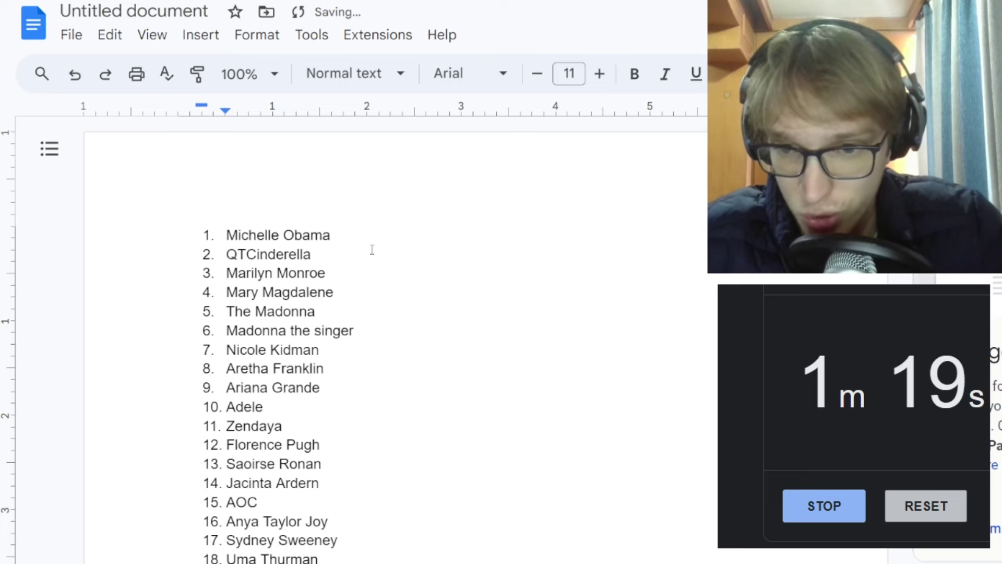
key("Return")
type("Mary Shelley")
key("Return")
type("MAry")
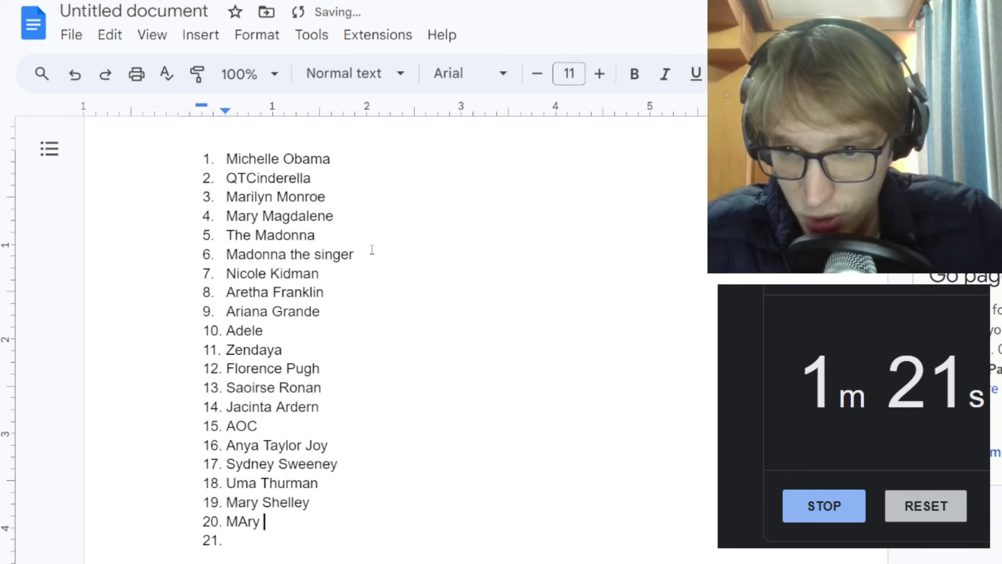
key("BackSpace")
key("BackSpace")
key("BackSpace")
type("ary Curie")
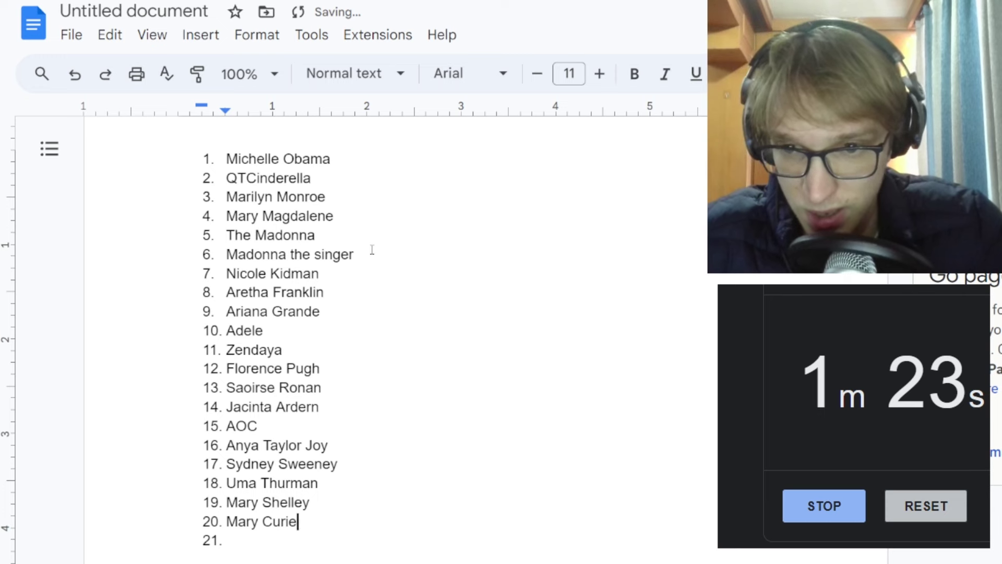
key("Return")
Add Amelia Earhart, Cleopatra, Jezzabelle, Brie Larson, Scarlett Johansson and Kirsten Dunst.
type("Amelia A")
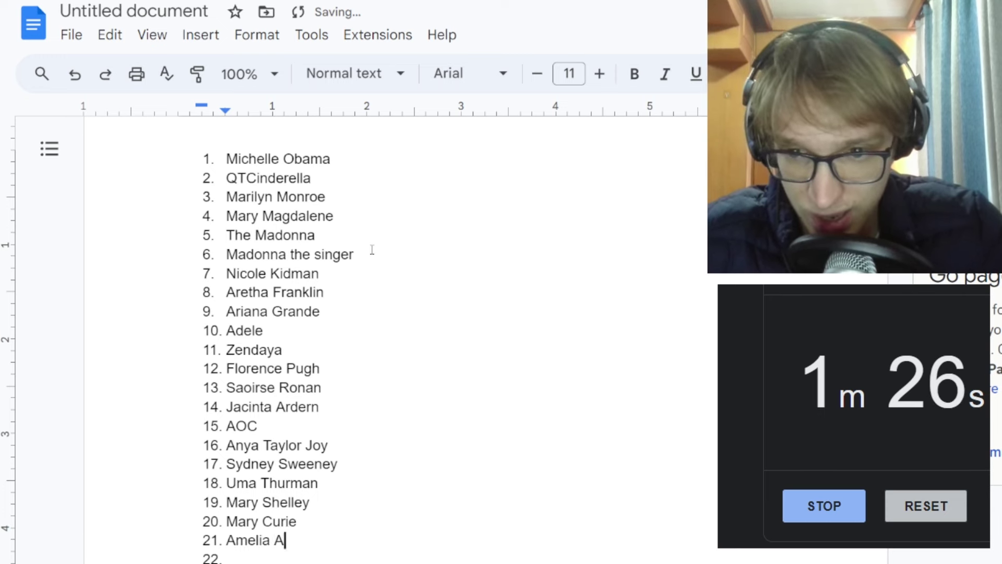
key("BackSpace")
type("Earh")
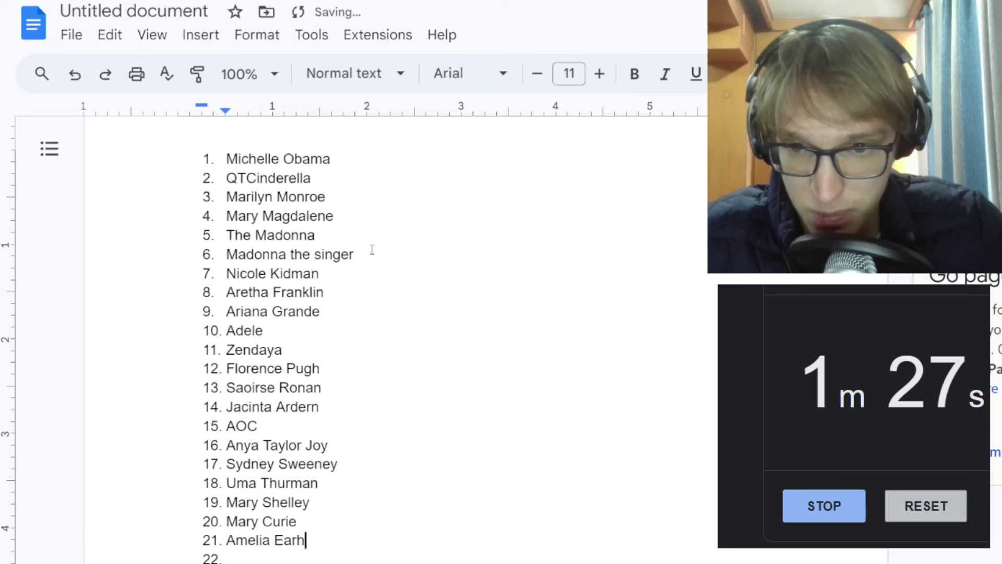
type("art")
key("Return")
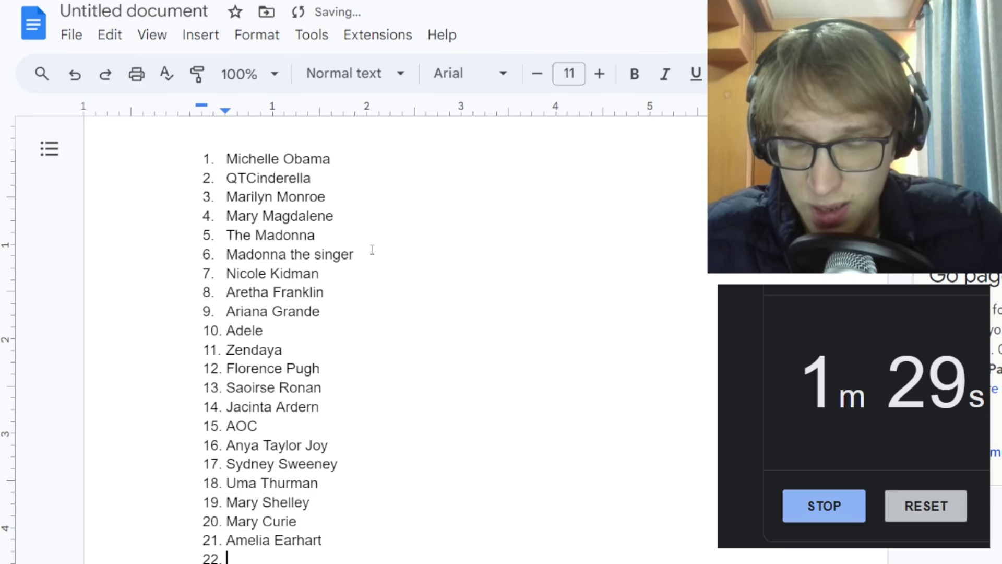
type("Cleopatra")
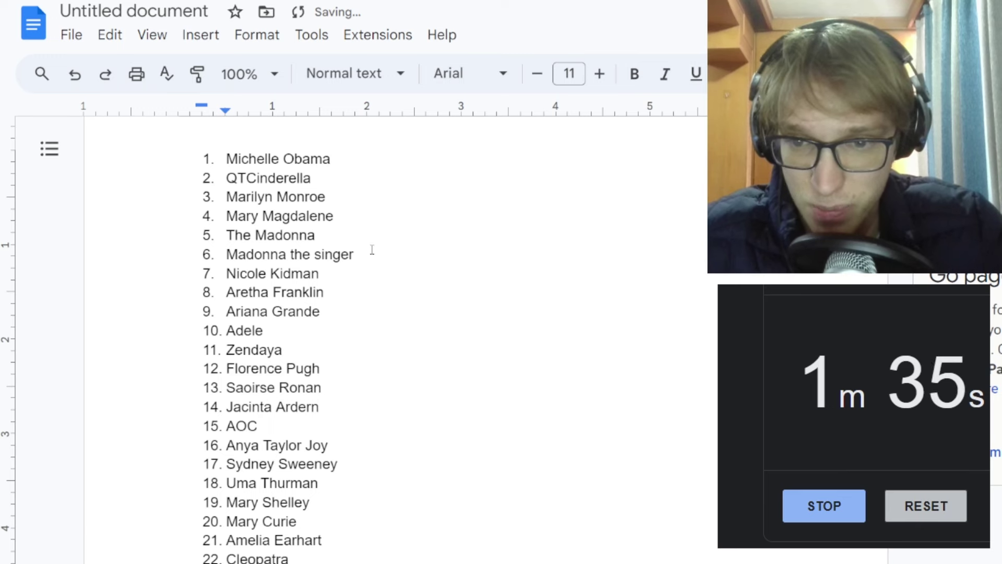
key("Return")
type("Jezzabelle")
key("Return")
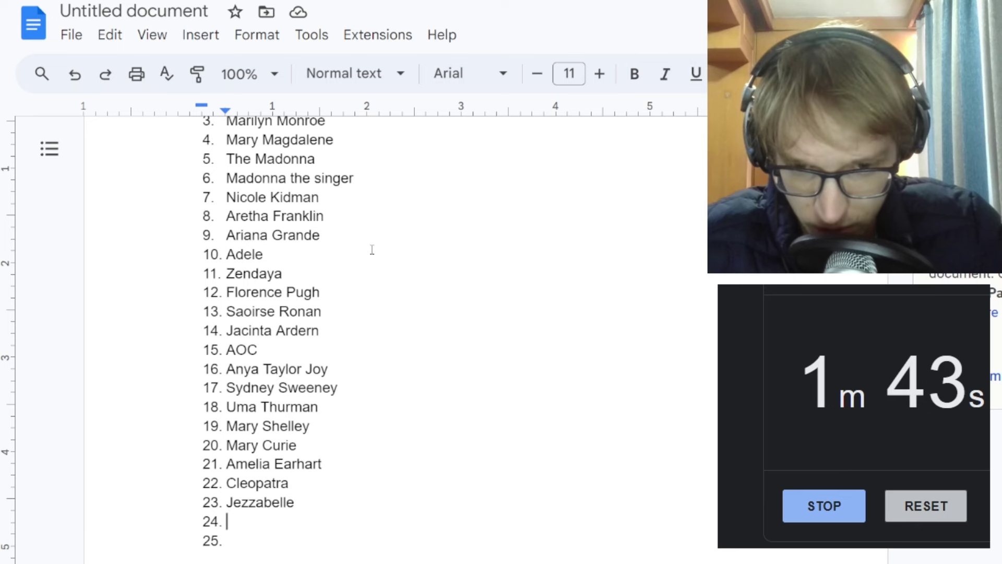
type("Brie Larson")
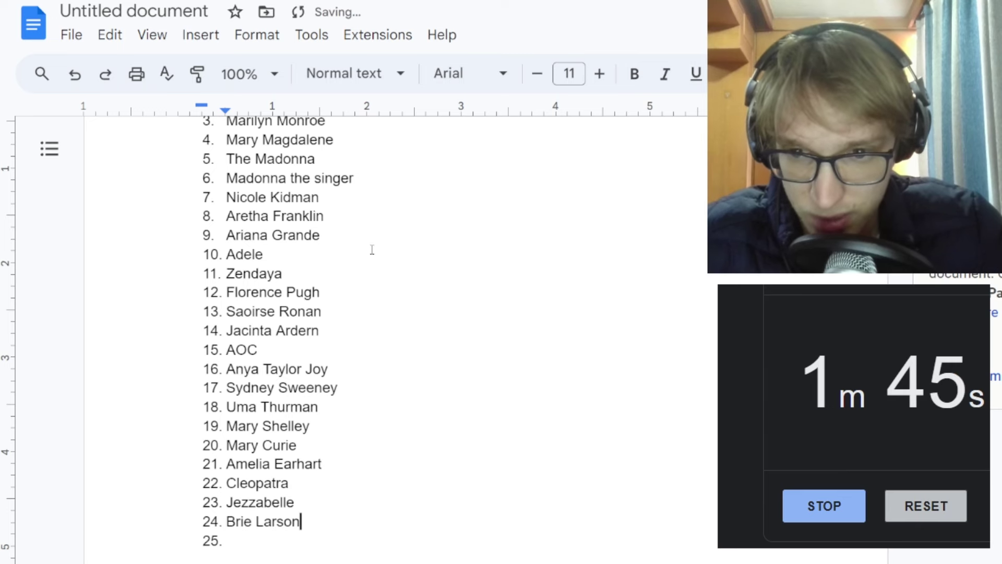
key("Return")
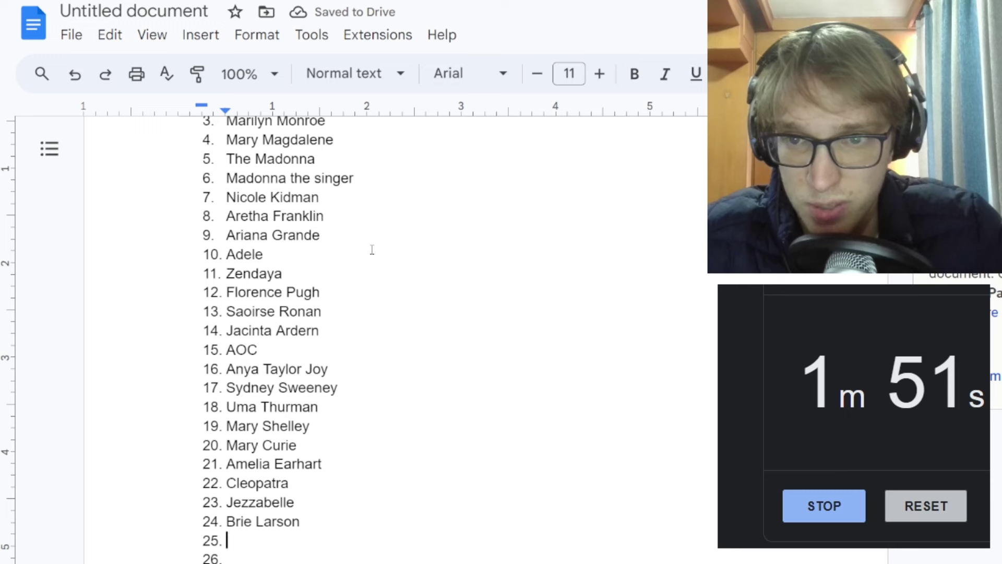
type("Scarlett J")
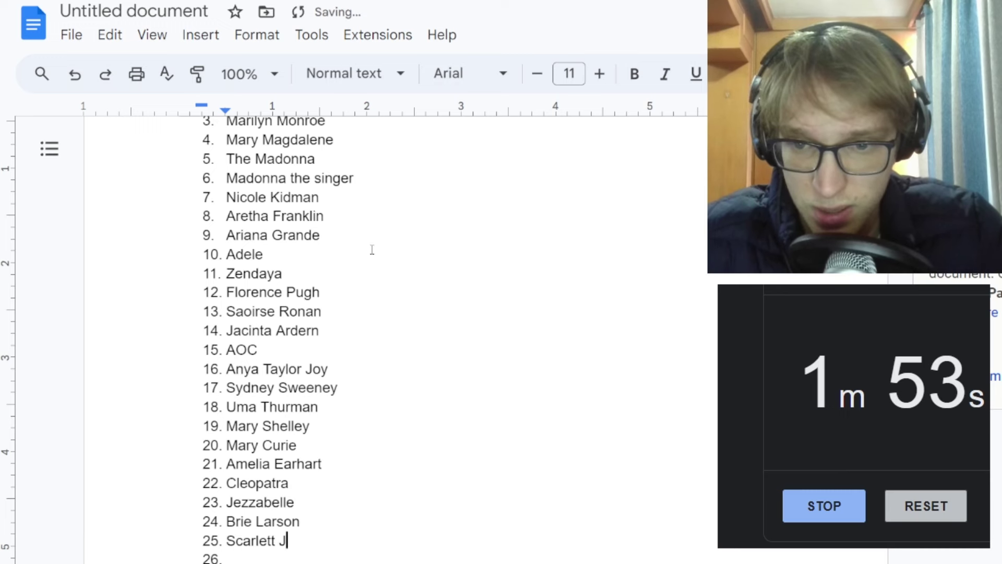
type("ohansson ")
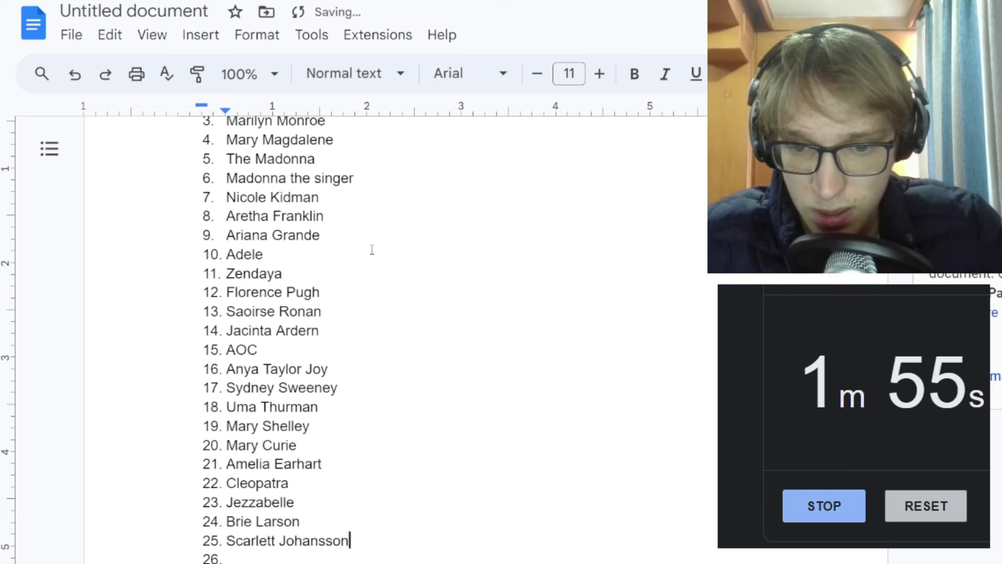
type("Kirsten D")
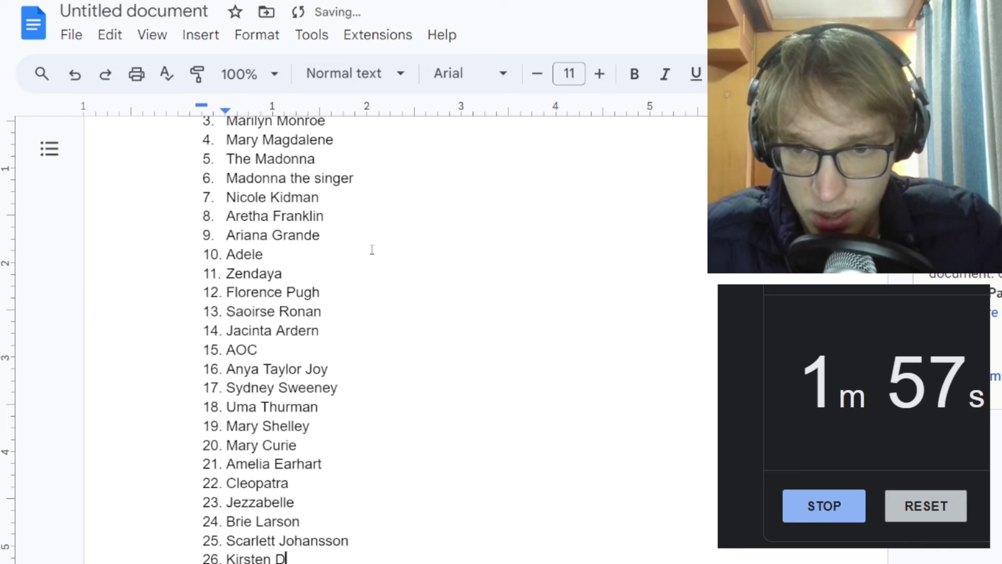
type("unst")
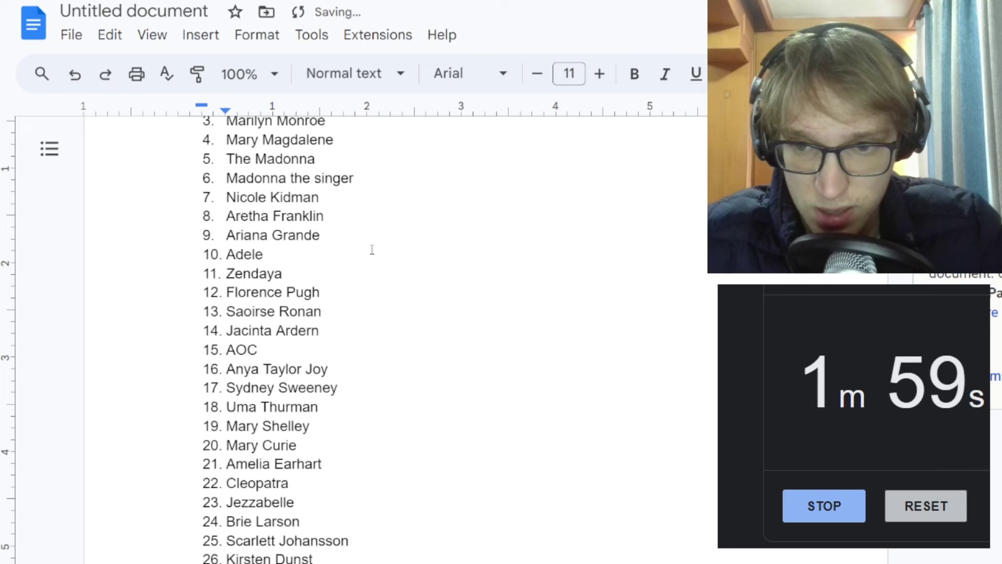
key("Return")
Add Emma Stone, Emma Watson and Jenna Ortega to the list.
type("E")
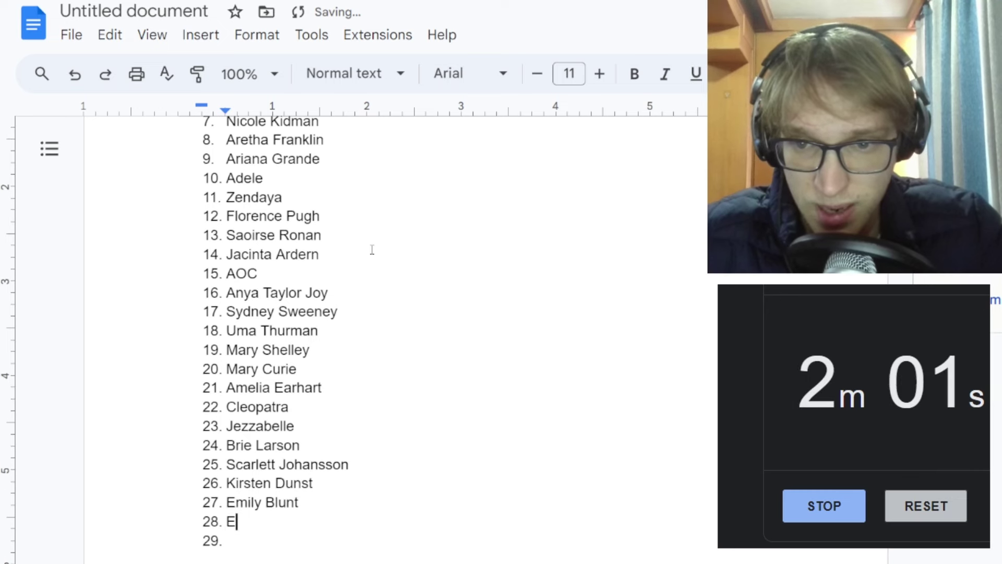
type("mma Stone")
key("shift+Return")
type("e")
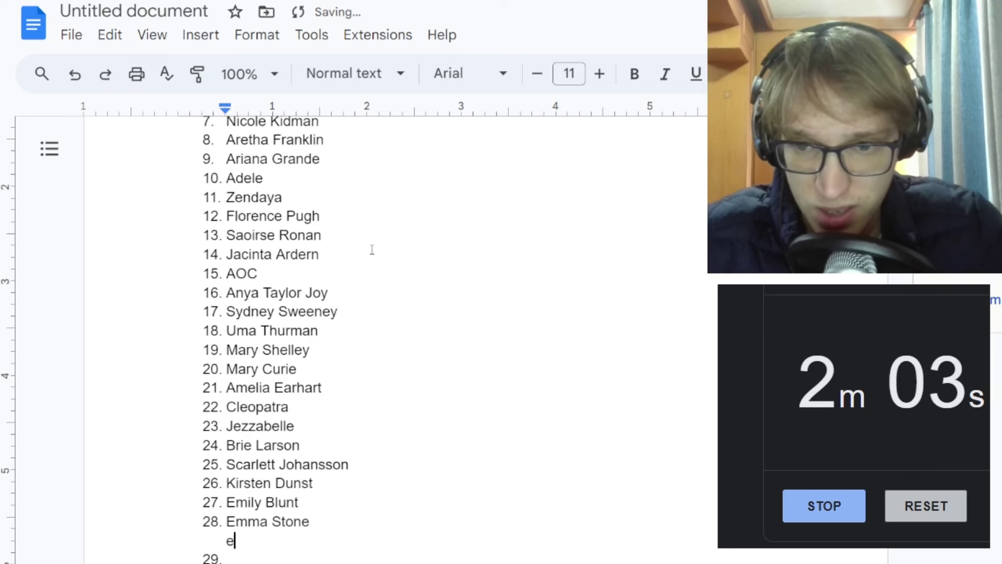
key("BackSpace")
key("BackSpace")
key("Return")
type("Emma W")
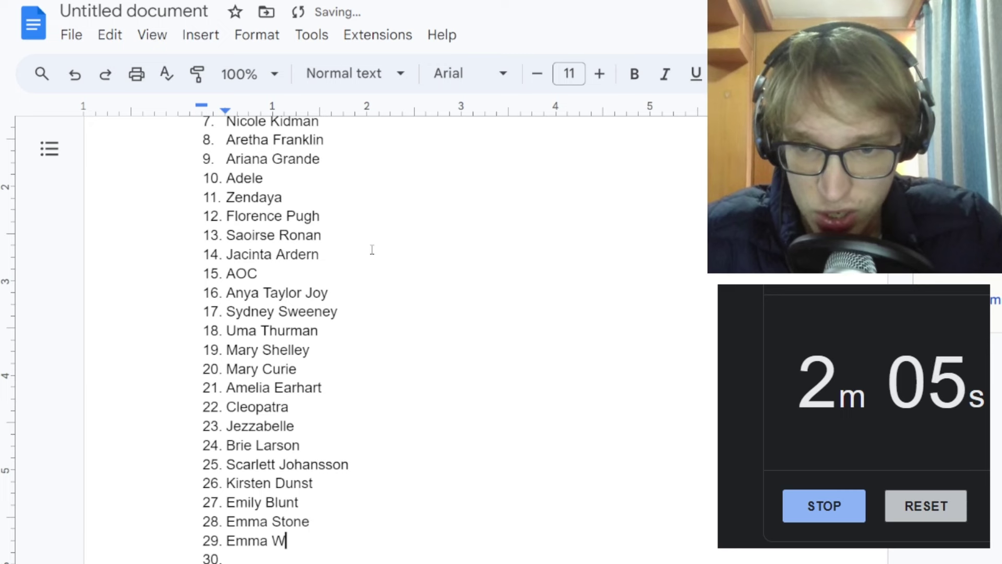
type("atson")
key("Return")
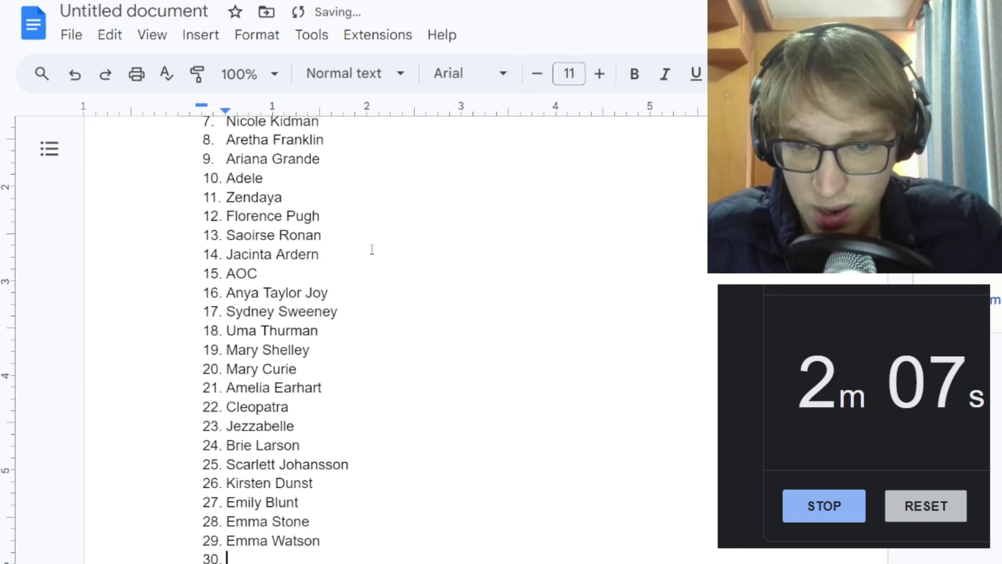
type("E")
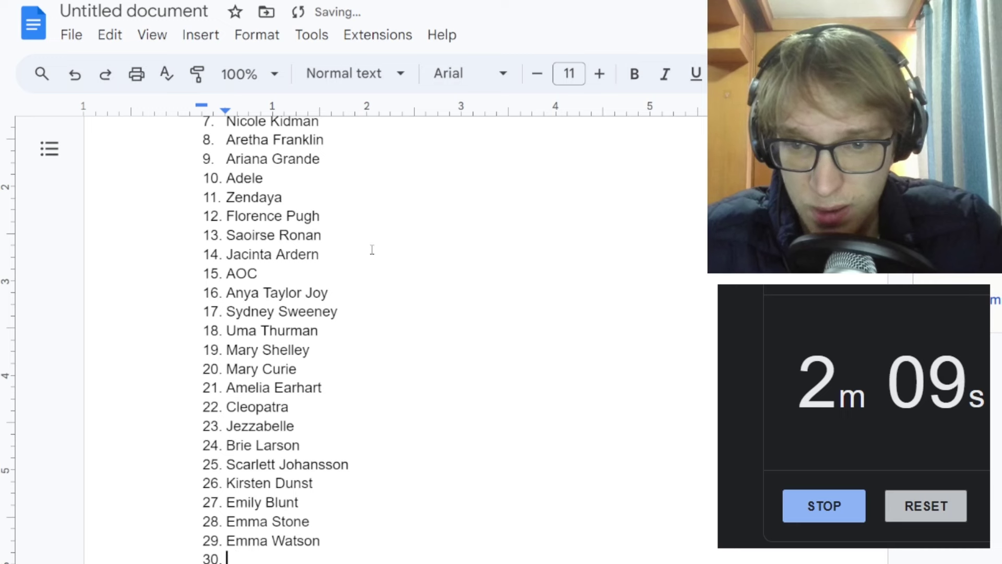
type("enna Ortega")
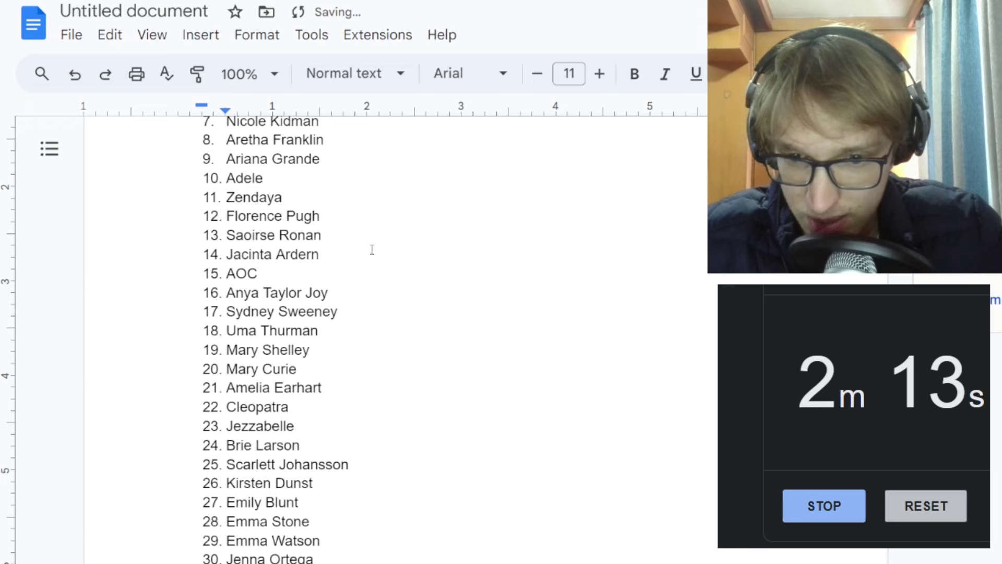
key("Return")
Add Taylor Swift, Kim and Chloe Kardashian, Kylie Jenner and Toni Colette as item 36.
type("Taylor Swift")
key("Return")
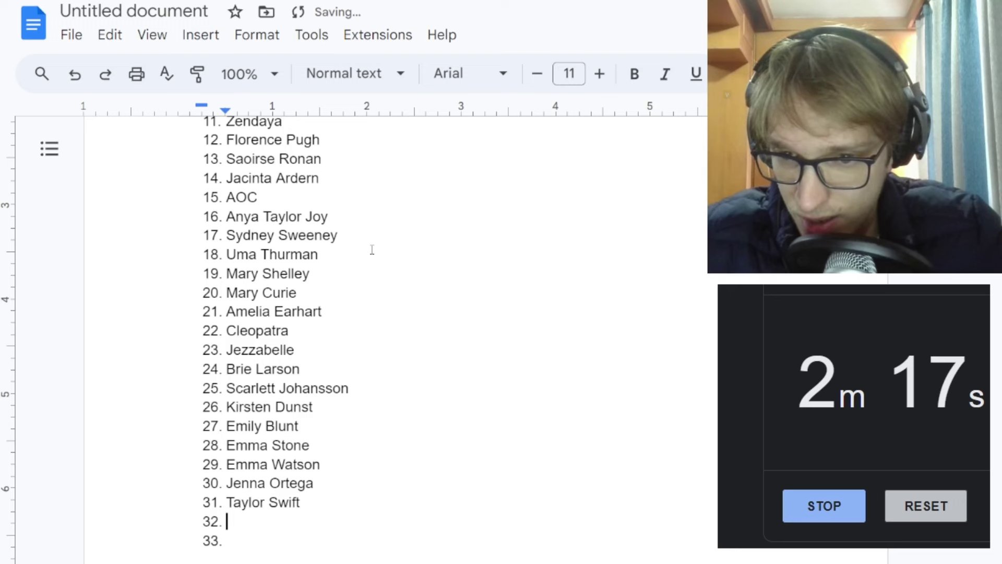
type("Kim Karda")
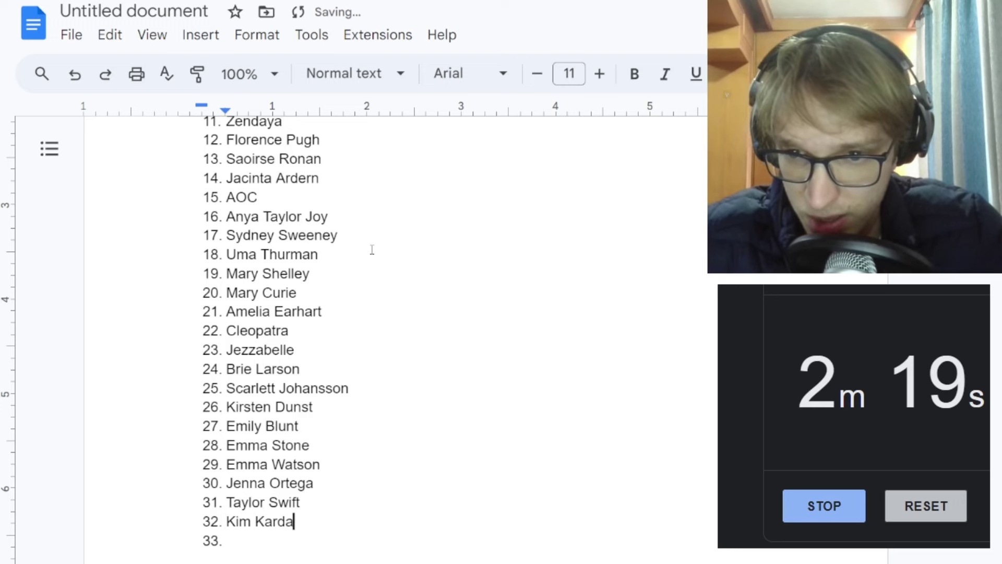
type("shian Chloe Kara")
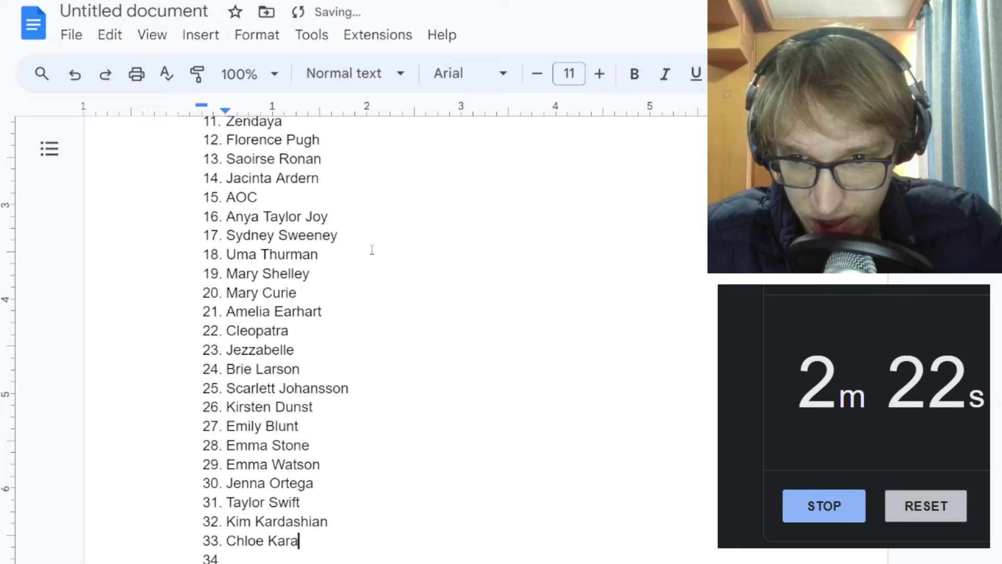
key("BackSpace")
type("dashian")
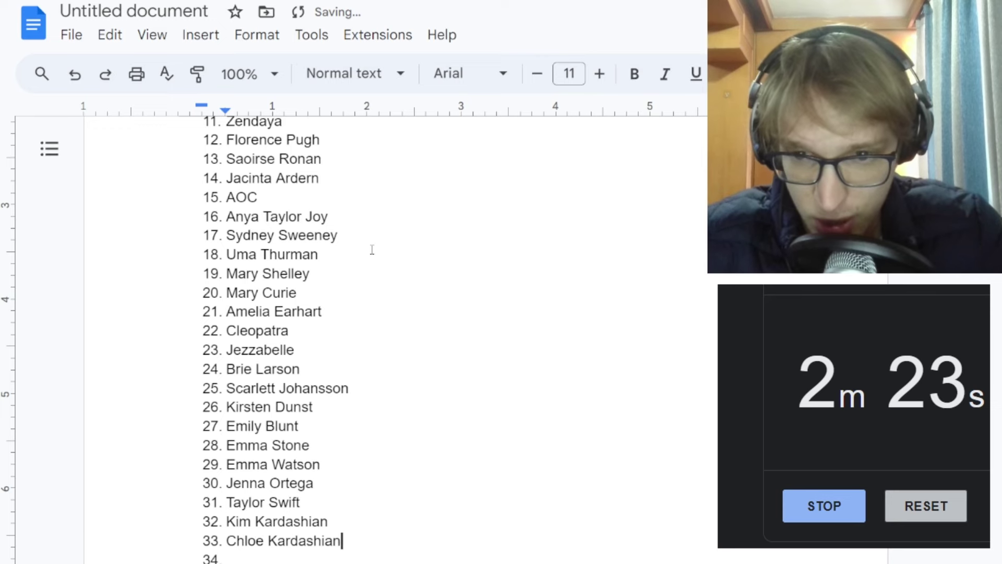
key("Return")
type("K")
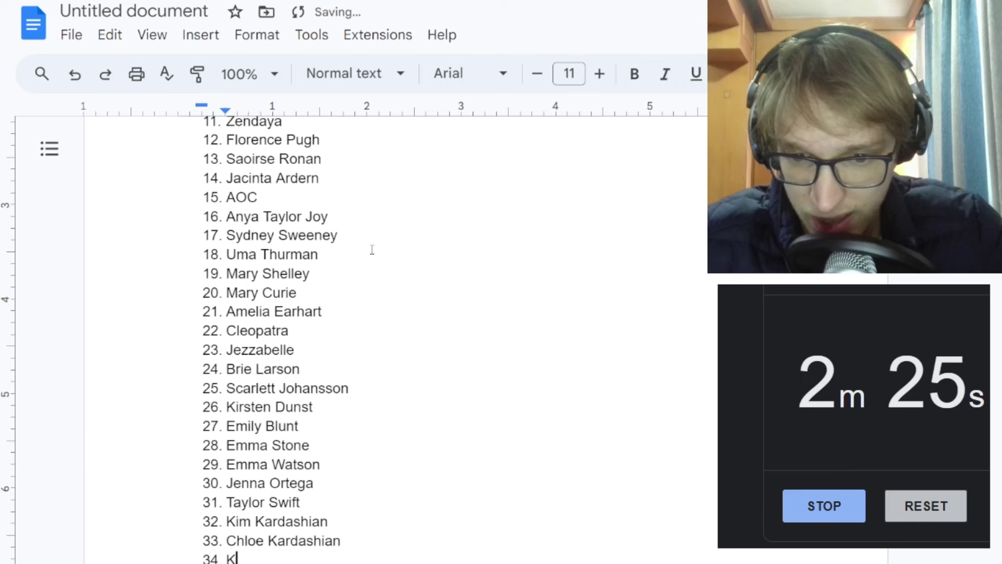
type("ylie Jenner")
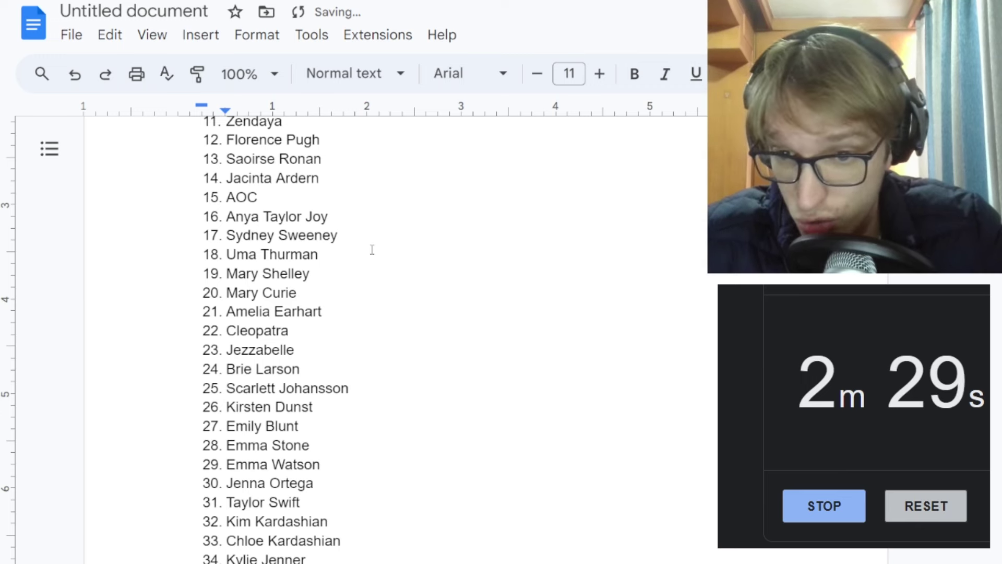
key("Return")
type("Toni Col")
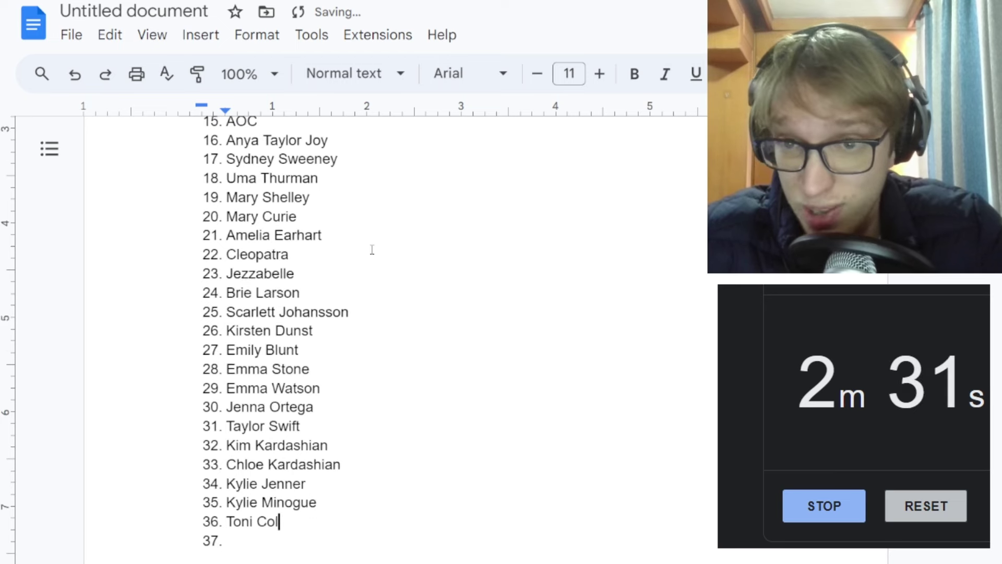
type("ette")
key("Return")
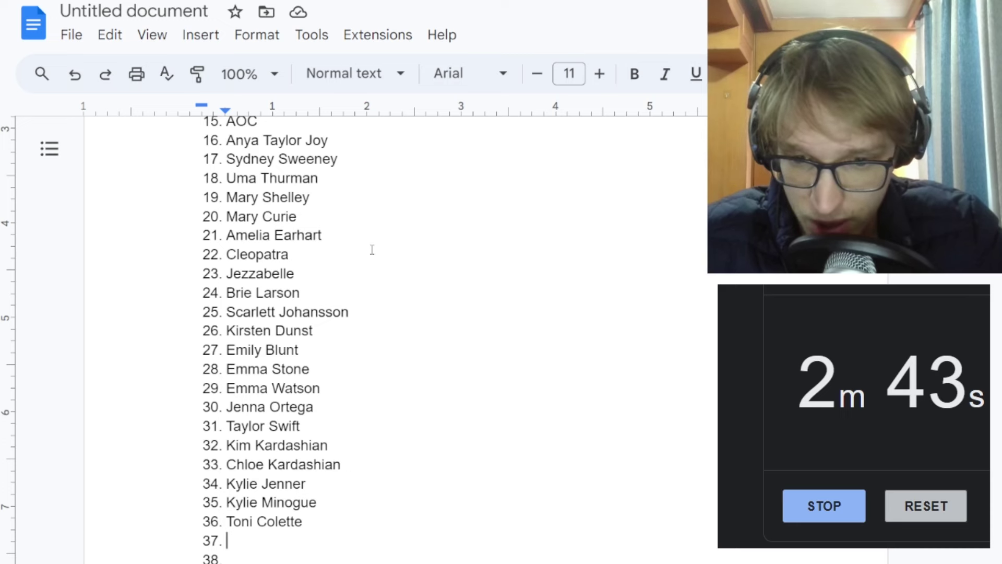
Add Phoebe Bridgers, Anna Gun and Alexandra Botez to the list.
type("Phoebe B")
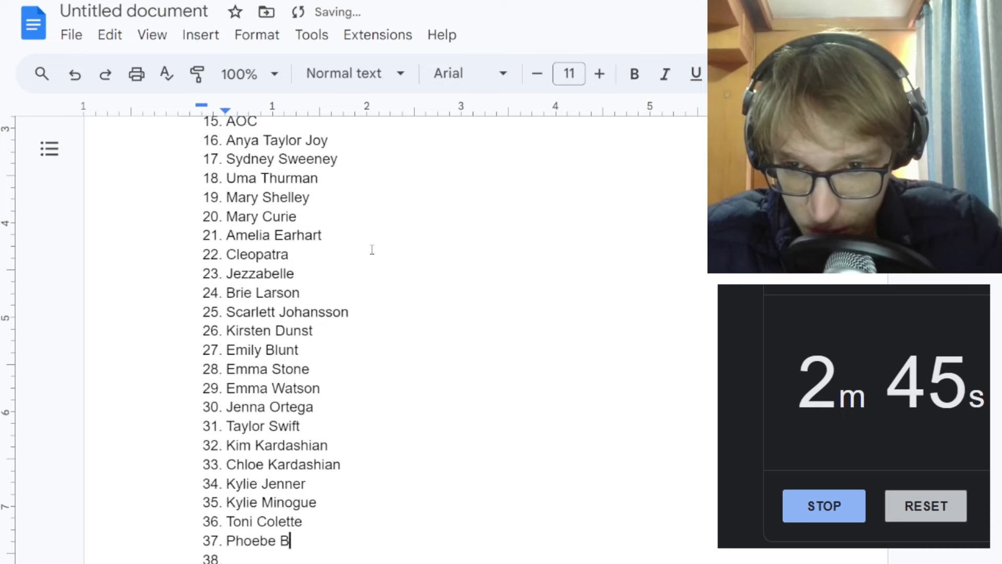
type("ridgers")
key("Return")
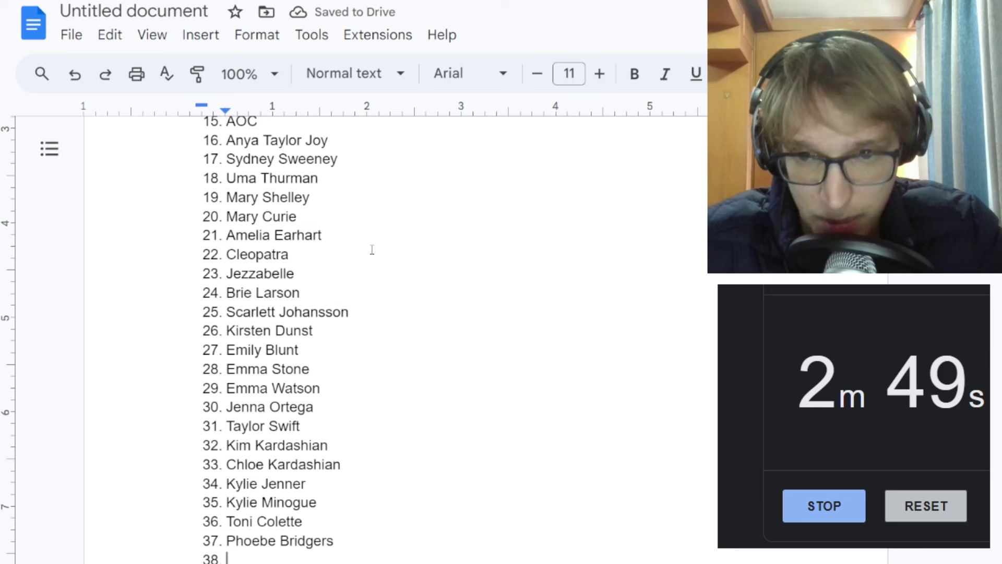
type("Anna")
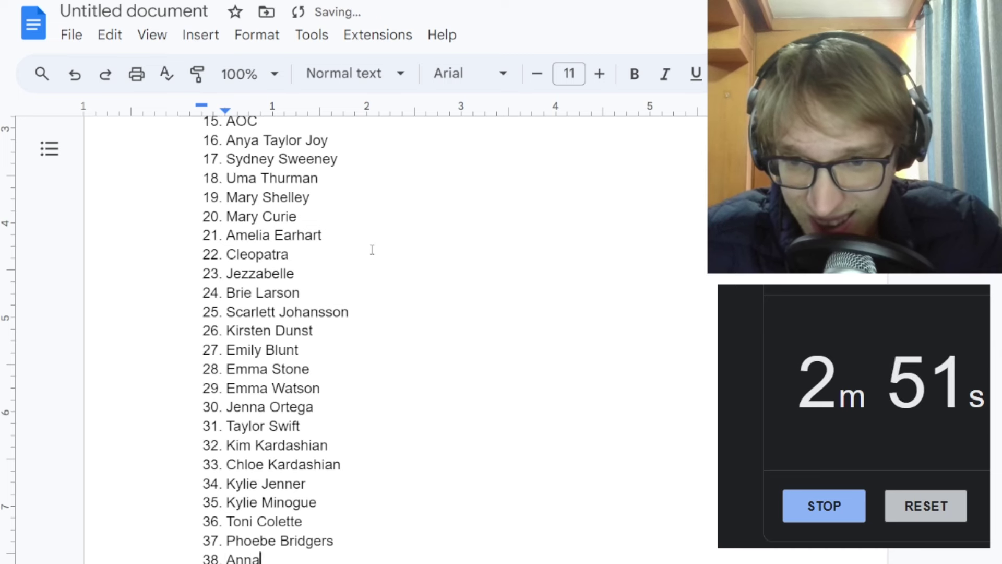
type(" Gunn")
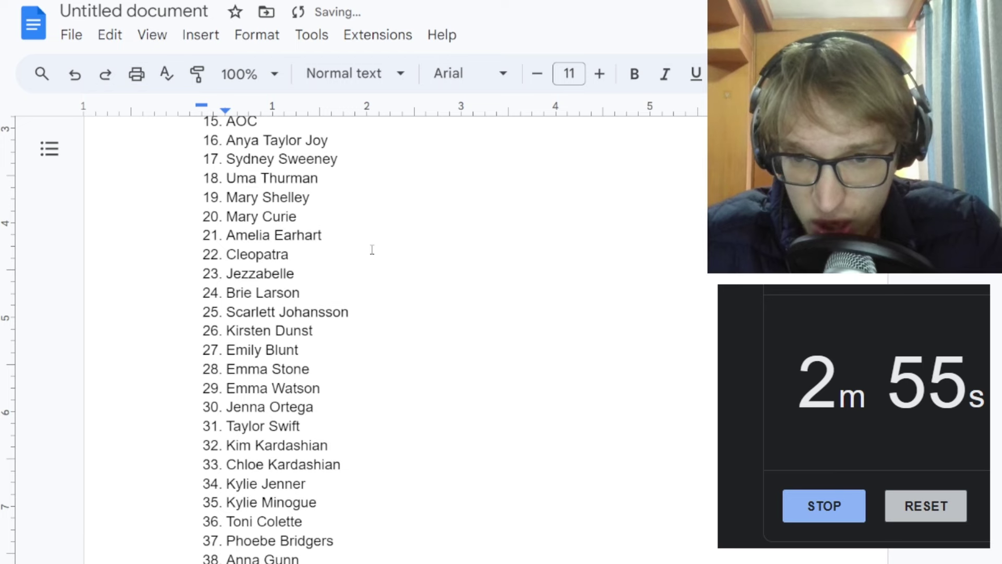
scroll(371, 249, "down", 2)
type("Alex")
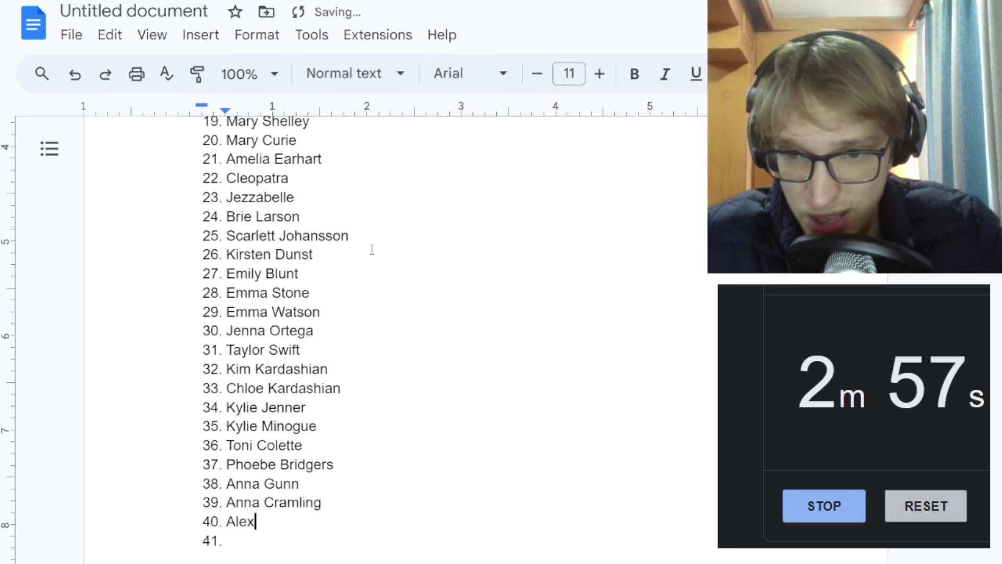
type("andra Botez")
key("Return")
Add Andrea Botez, Pokimane, Valkyrae and LilyPichu to the list.
type("An")
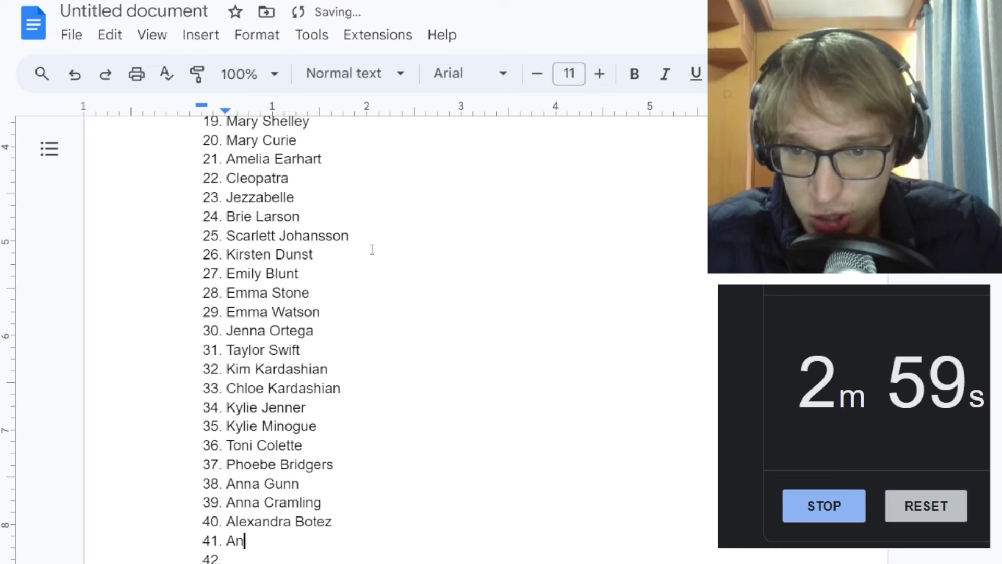
type("drea Botez")
key("Return")
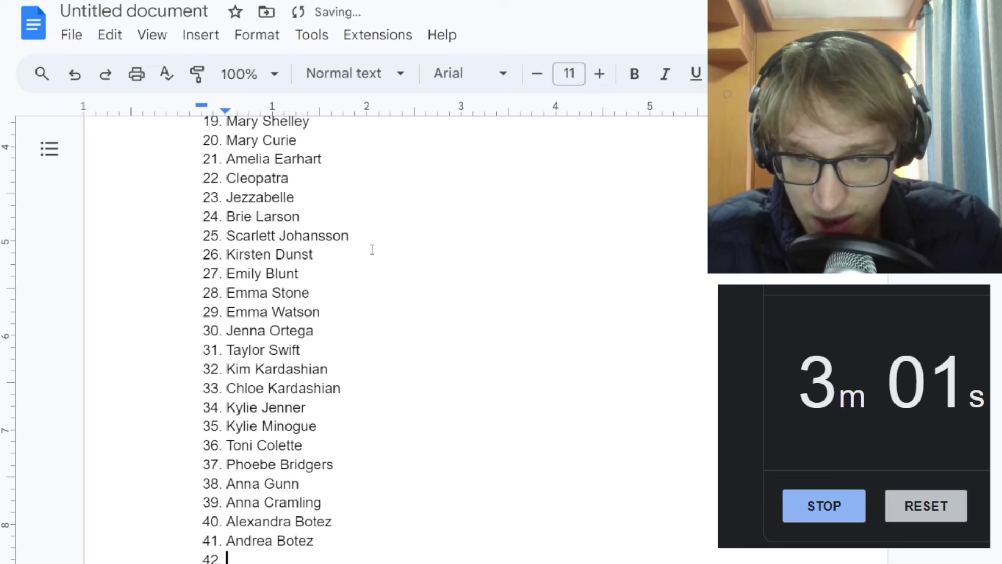
type("Pokimane")
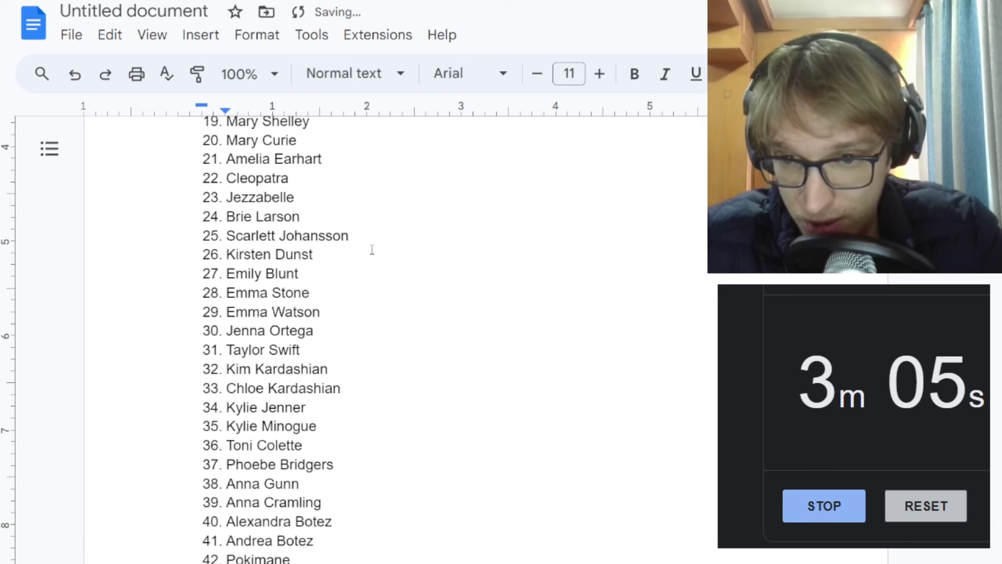
key("Return")
type("Valkyrae")
key("Return")
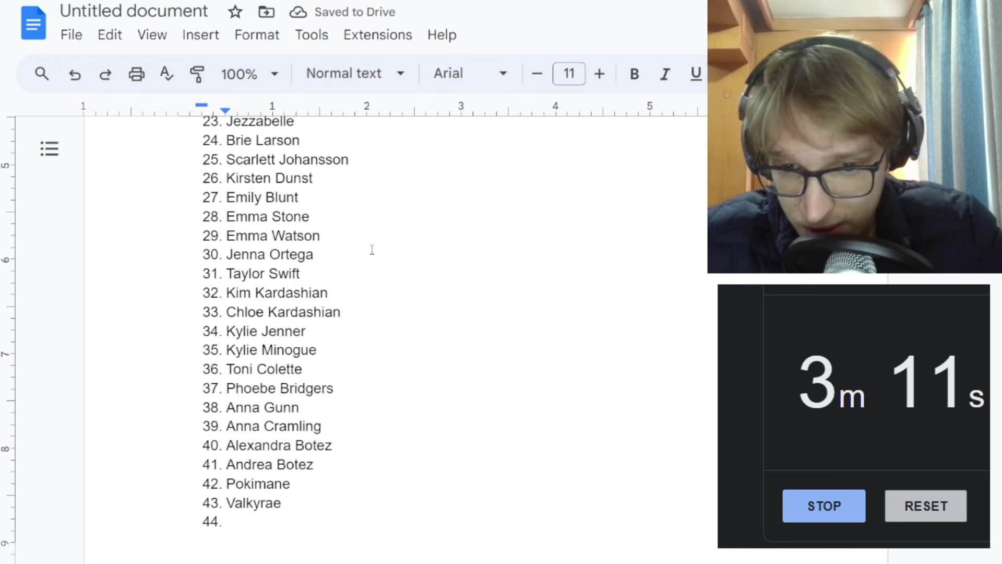
type("LilyPich")
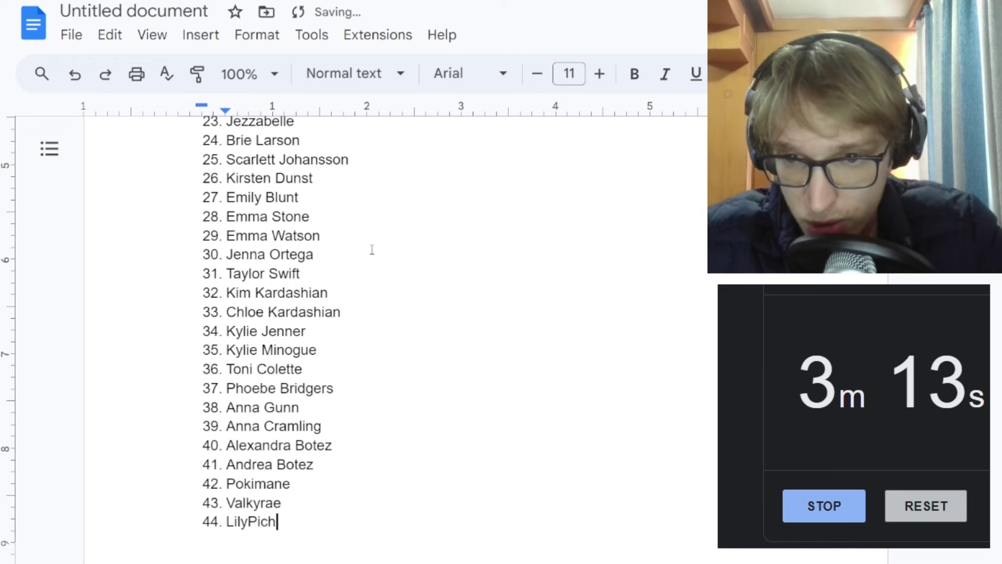
type("u")
key("Return")
Add Emiru, Fuslie, Lucy Liu, Lucy Dacus and Fiona Apple, then begin 'Hayley' on item 50.
type("Emiru")
key("Return")
type("F")
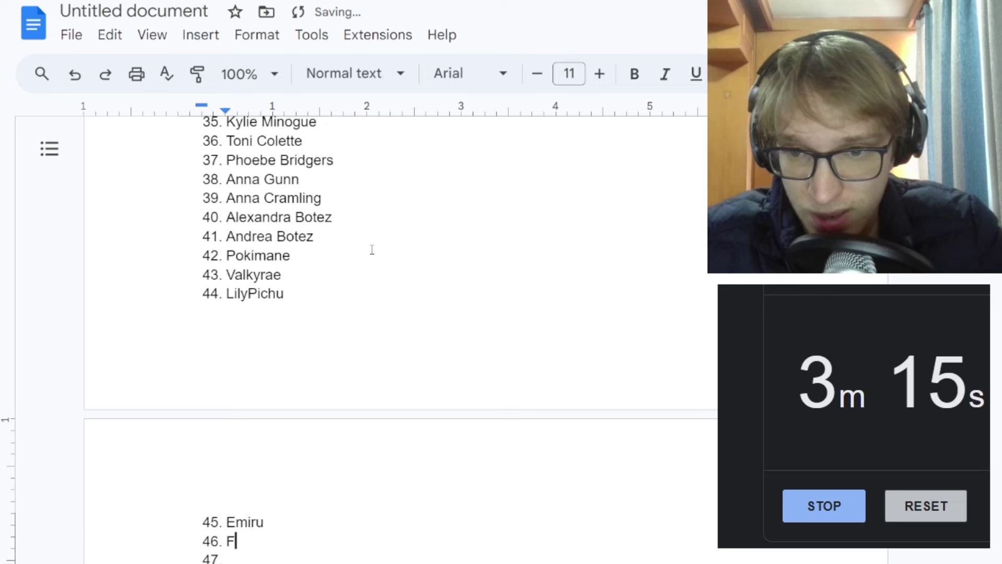
type("uslie 47. ")
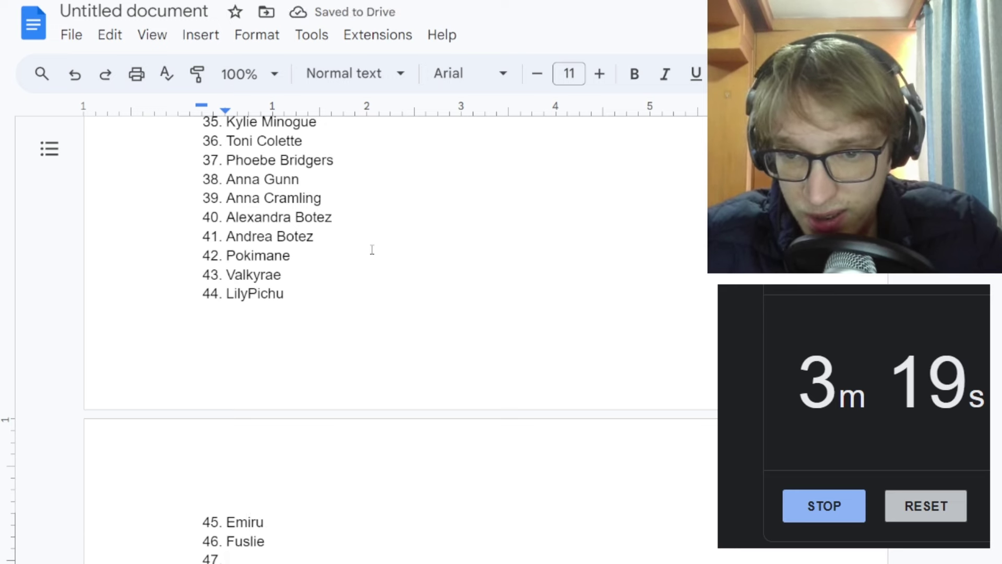
type("Lucy Liu")
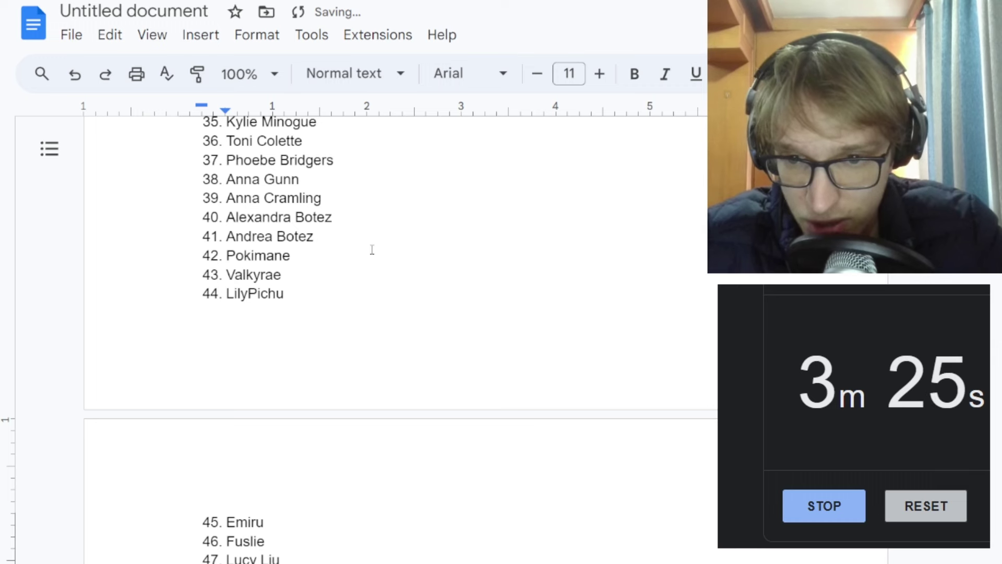
scroll(372, 250, "down", 1)
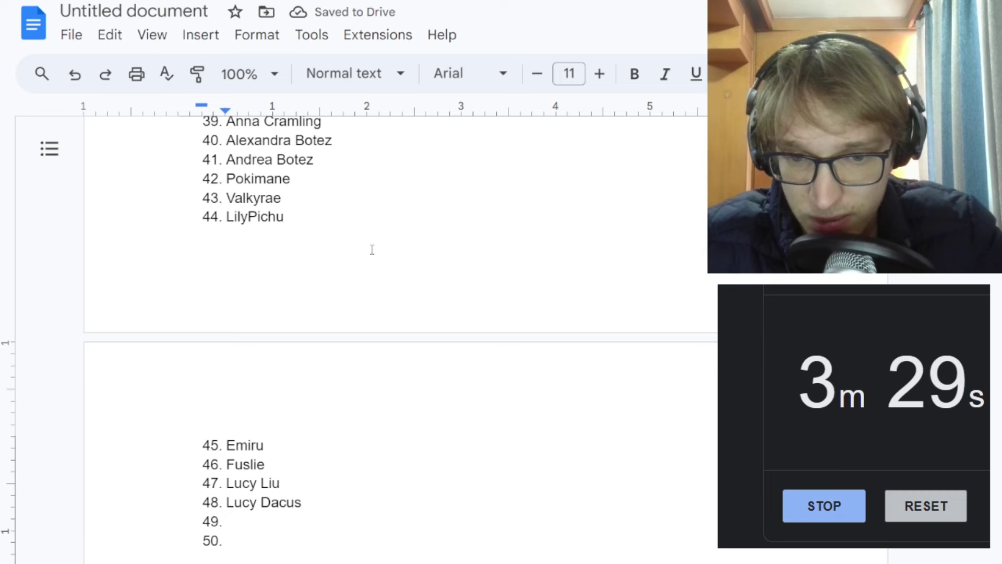
type("Fiona Apple")
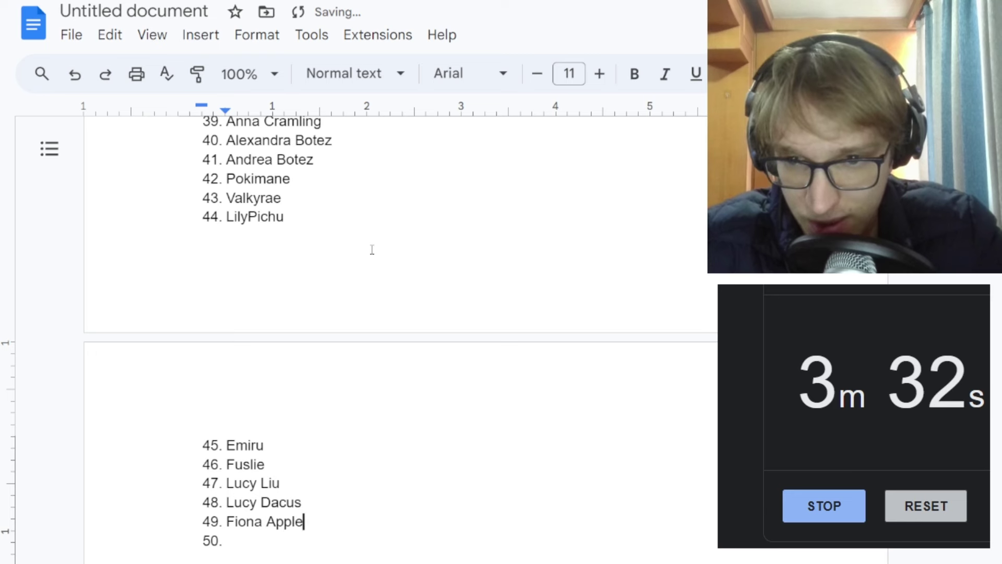
key("Return")
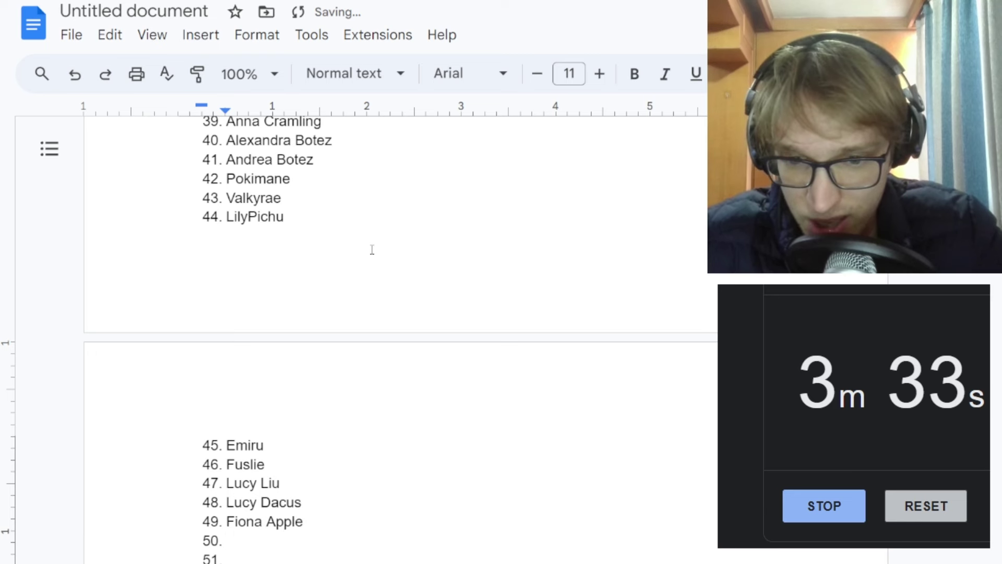
type("Hayley")
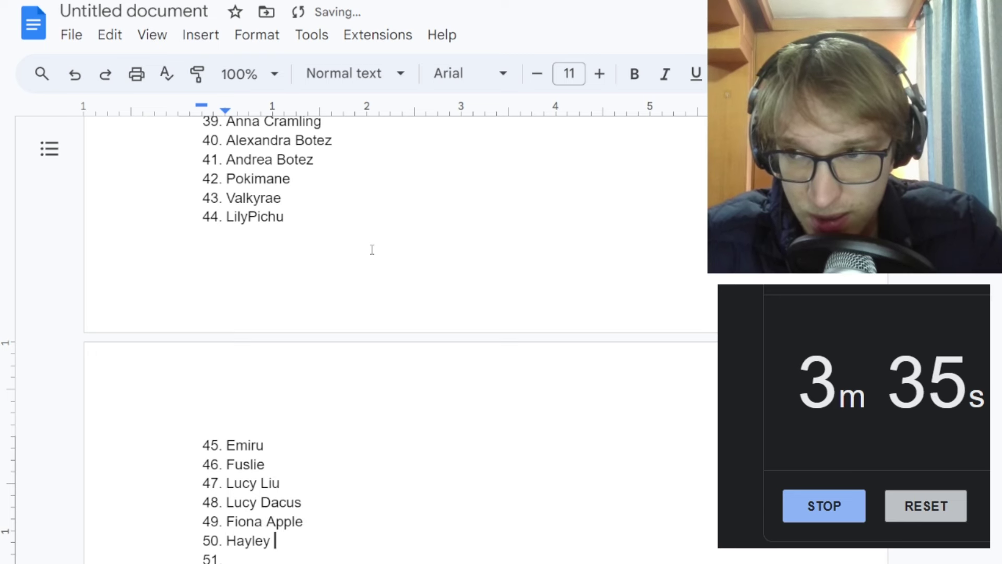
Replace the partial 'Hayley' on item 50 with Nina Simone.
key("BackSpace")
key("BackSpace")
key("BackSpace")
key("BackSpace")
key("BackSpace")
key("BackSpace")
key("BackSpace")
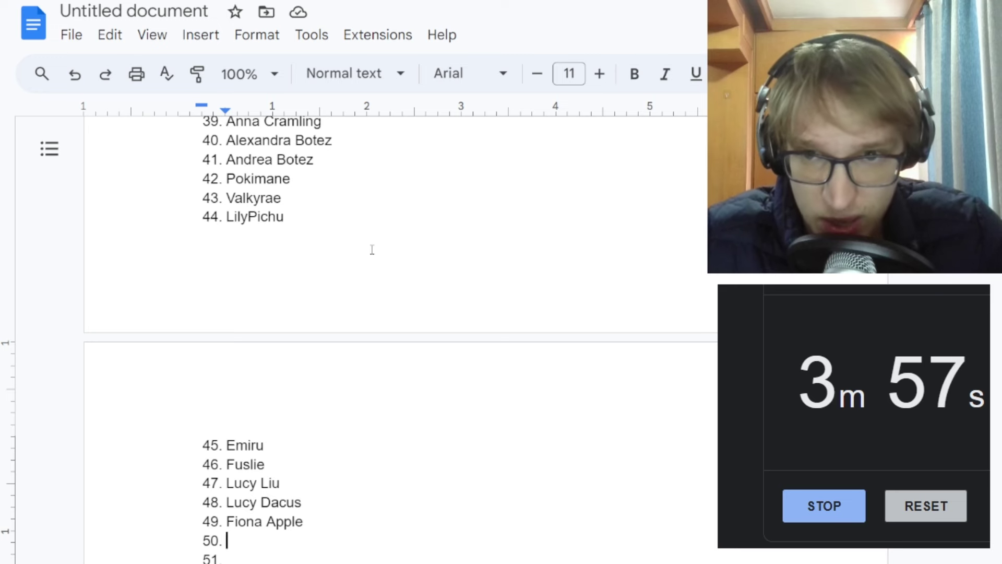
type("Nina ")
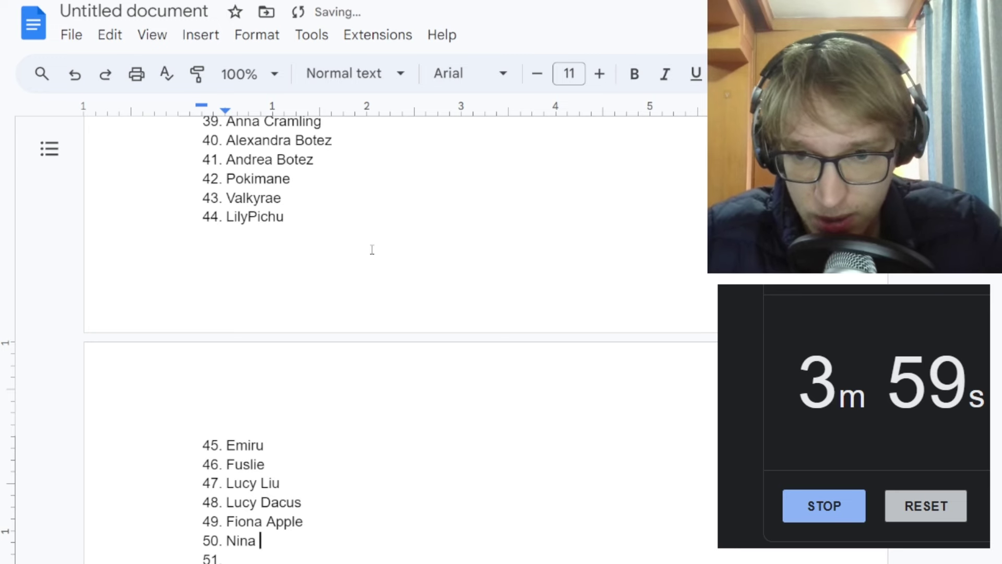
type("Simone")
key("Return")
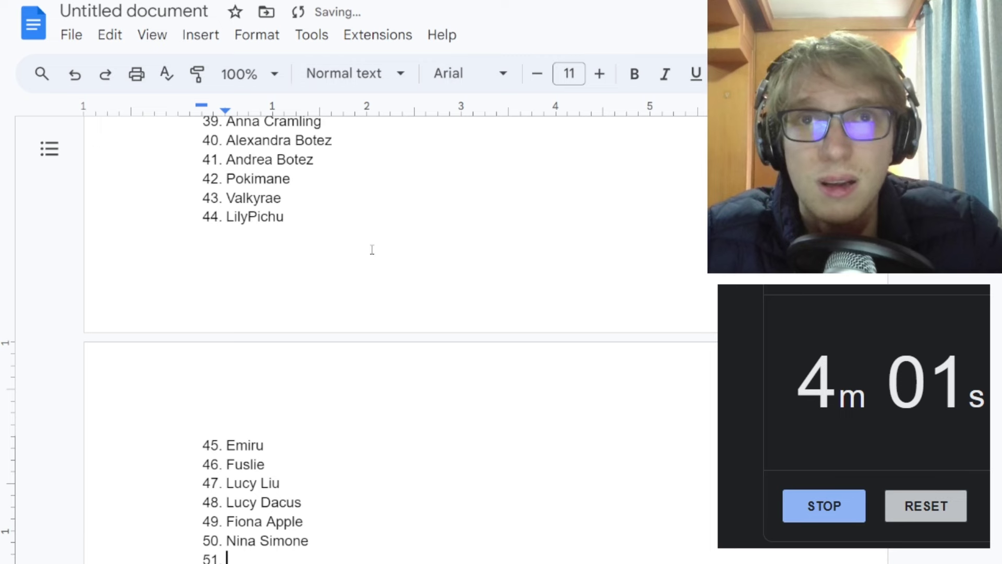
Enter Drea De Matteo on item 51 and Maya Hawke on item 52.
left_click_drag(372, 250, 361, 233)
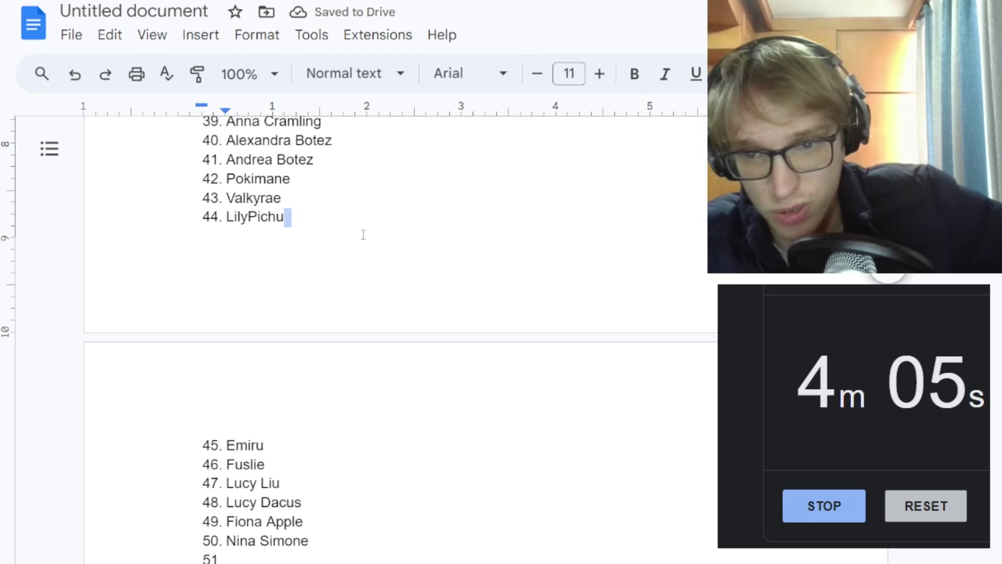
key("Return")
scroll(340, 284, "down", 5)
left_click(272, 293)
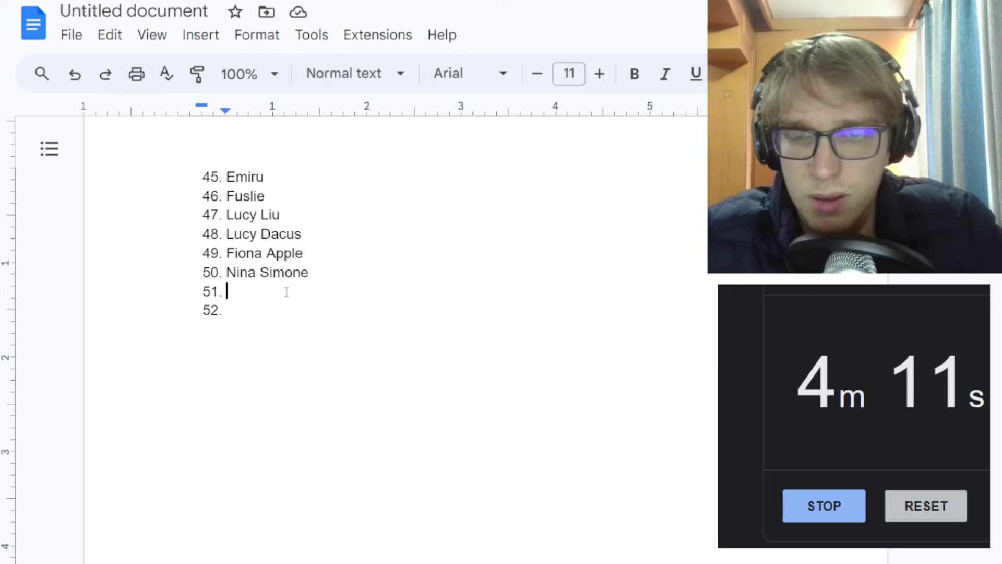
type("Drea ")
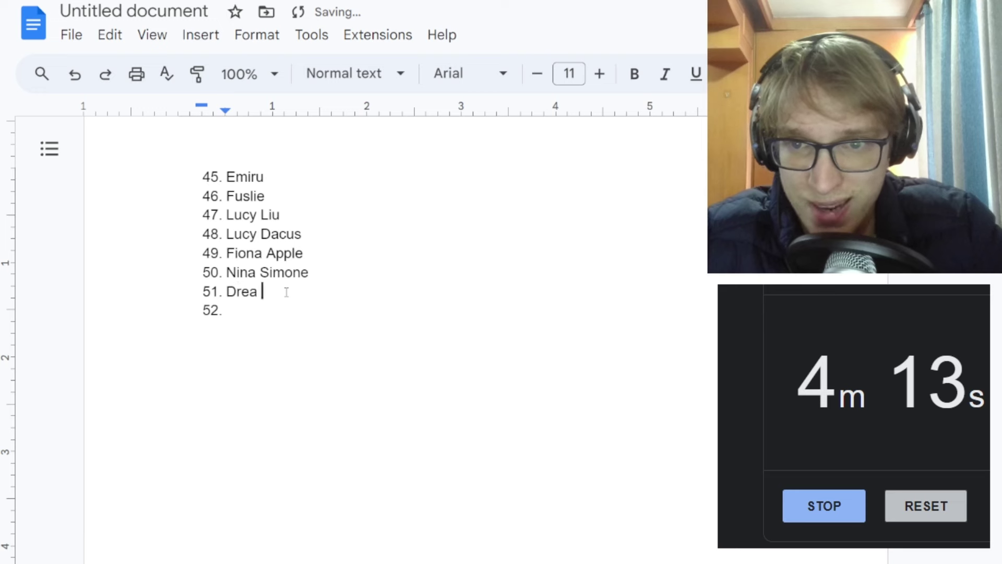
type("De Matteo")
key("Return")
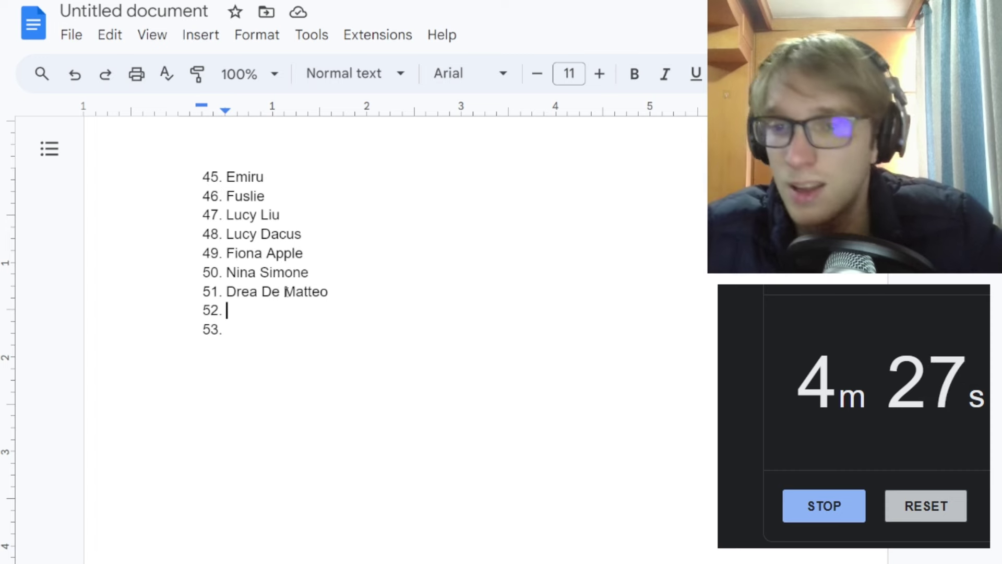
type("Maya Hawke")
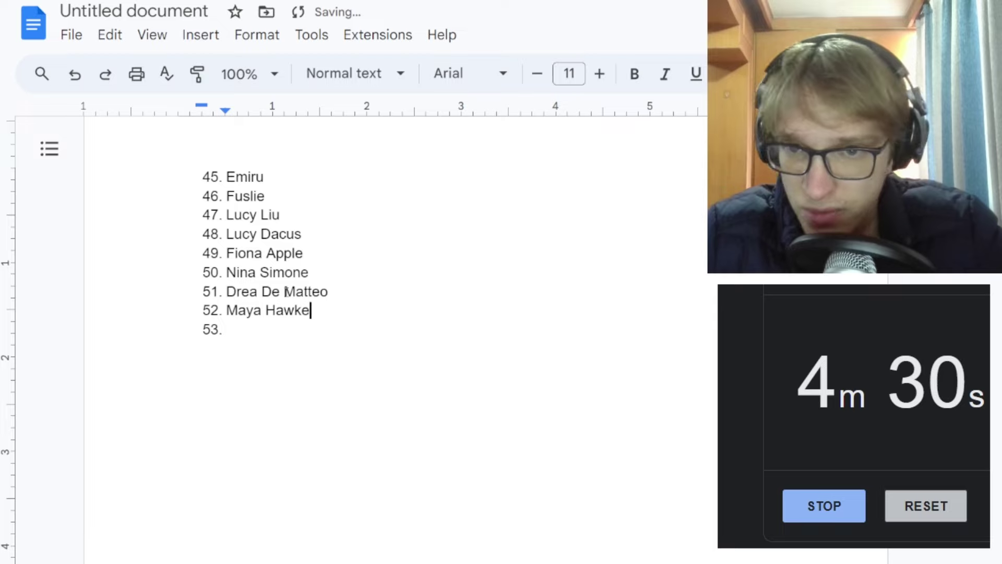
key("Return")
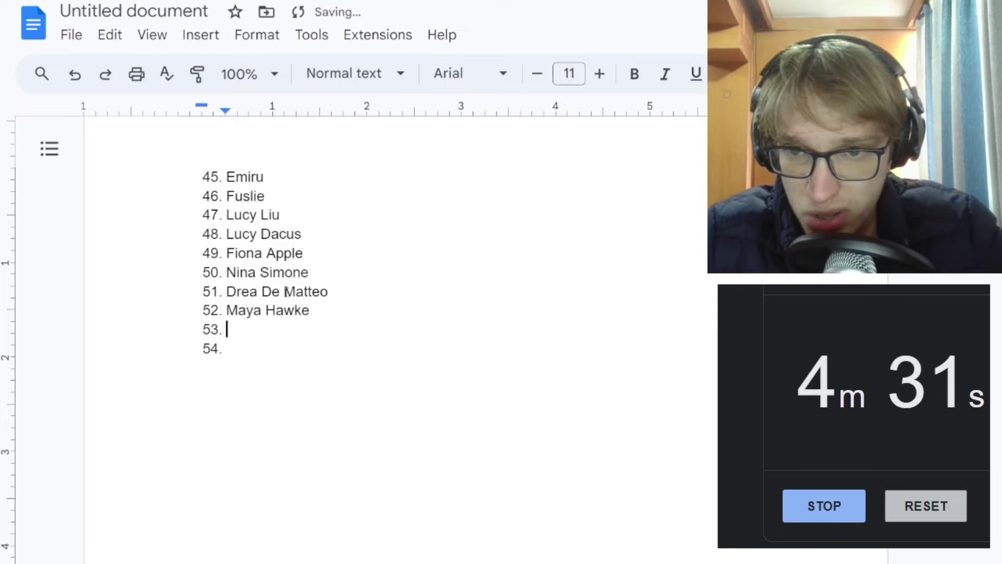
Add Millie Bobby Brown and Sadie Sink as items 53 and 54.
scroll(133, 271, "up", 15)
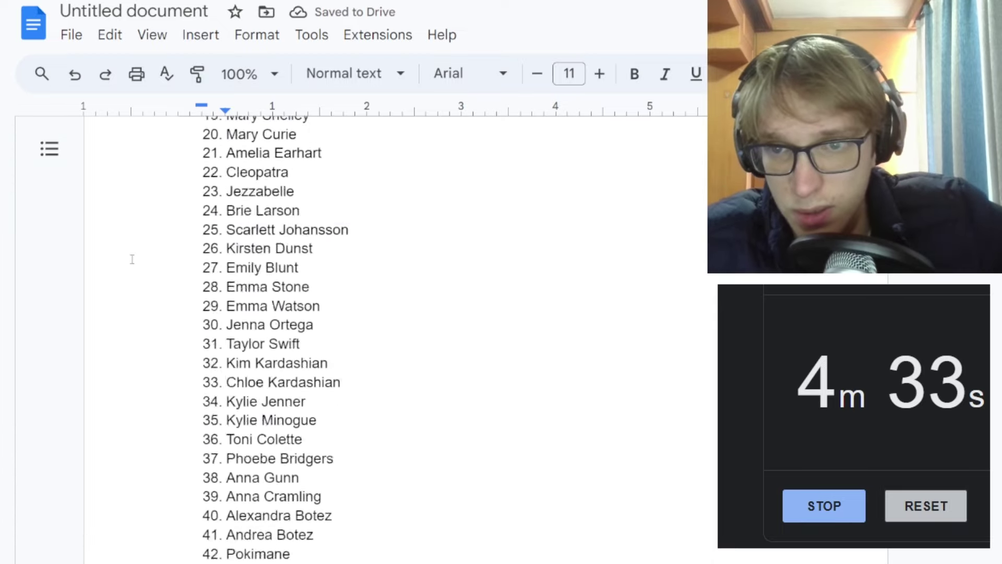
scroll(130, 261, "down", 10)
scroll(125, 258, "down", 6)
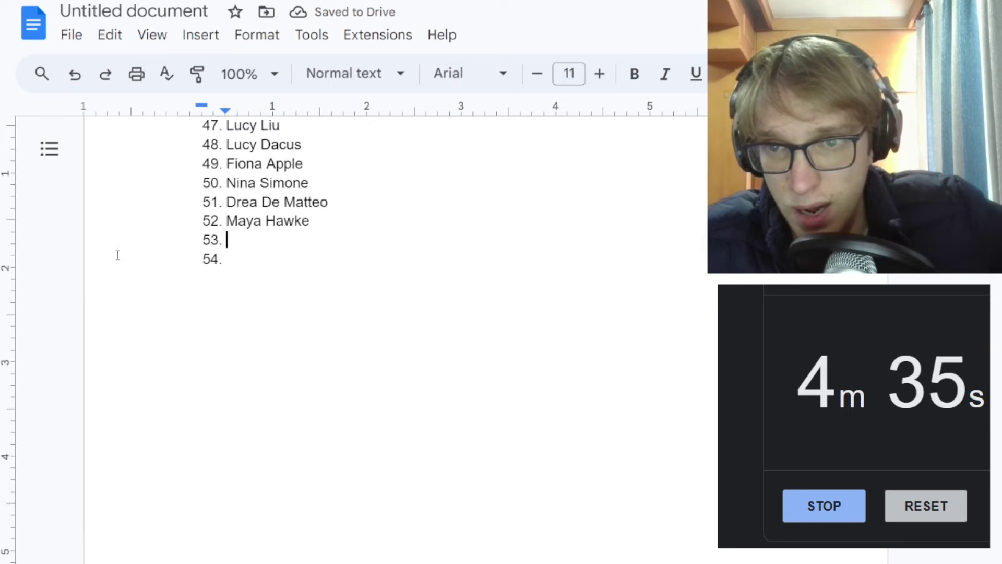
type("Millie Bobby ")
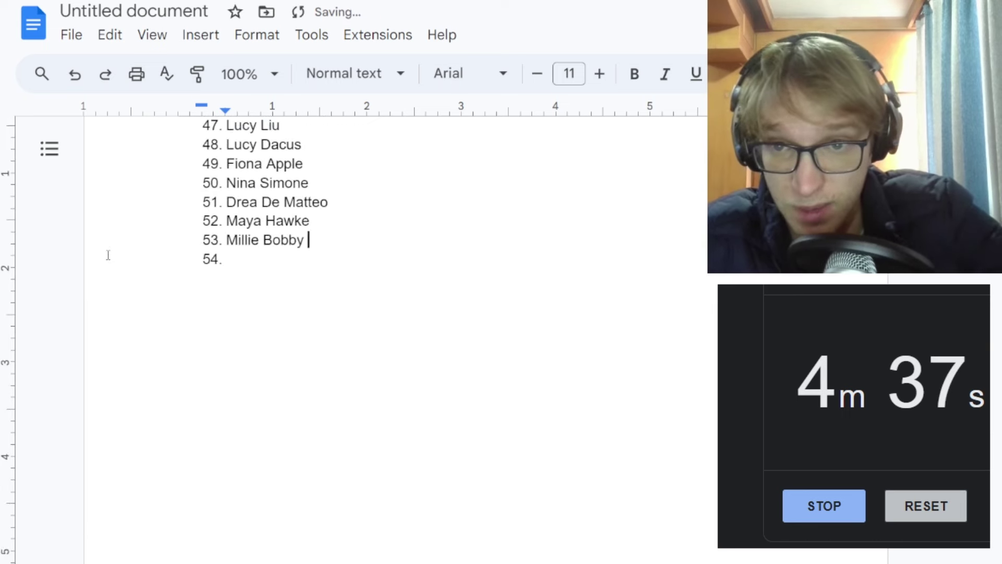
type("Brown")
key("Return")
type("Sadie Si")
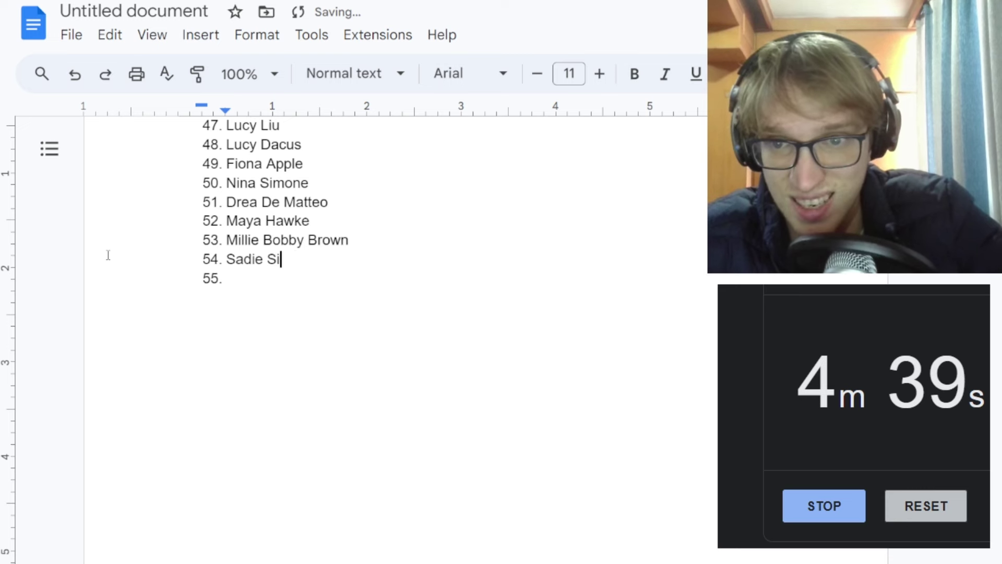
type("nk")
key("Return")
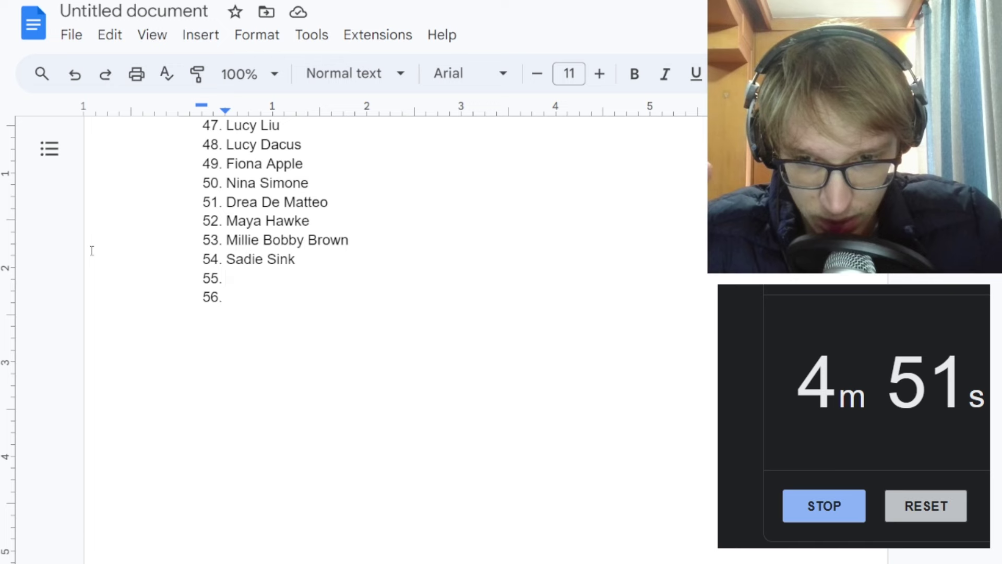
Add Lauryn Hill, Billie Holiday and Billie Eilish as items 55 to 57.
type("Laiu")
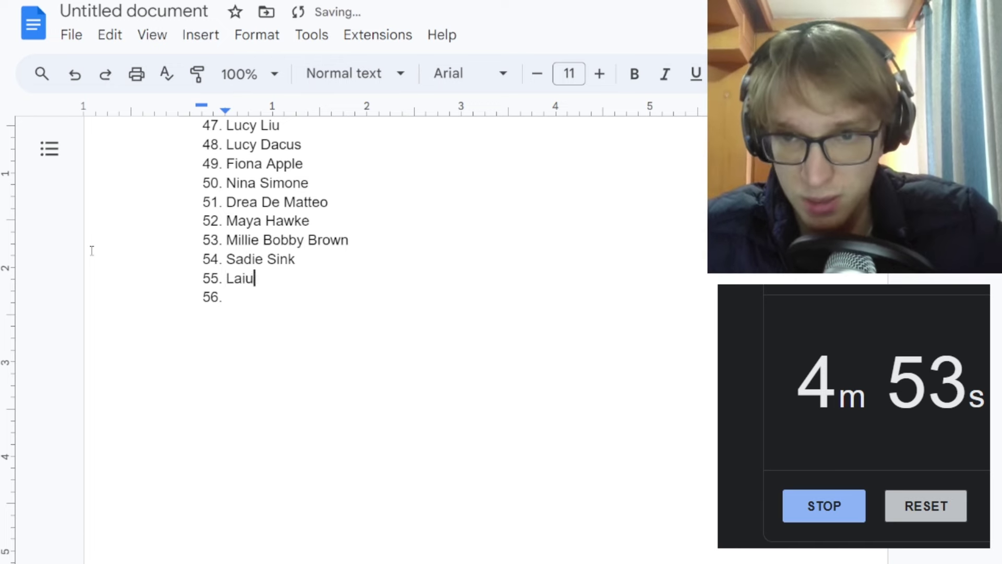
key("BackSpace")
key("BackSpace")
type("uryn Hill")
key("Return")
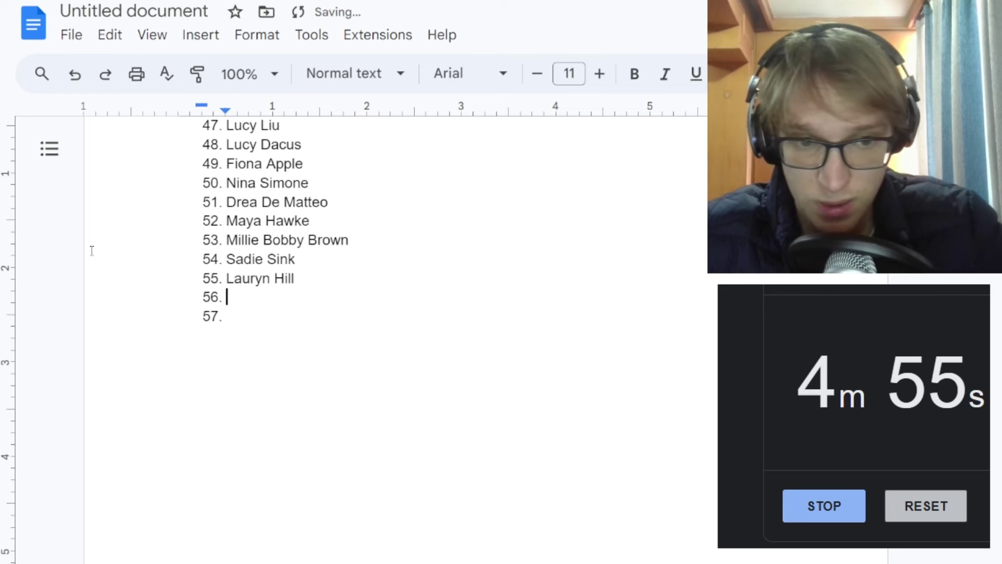
type("Bi")
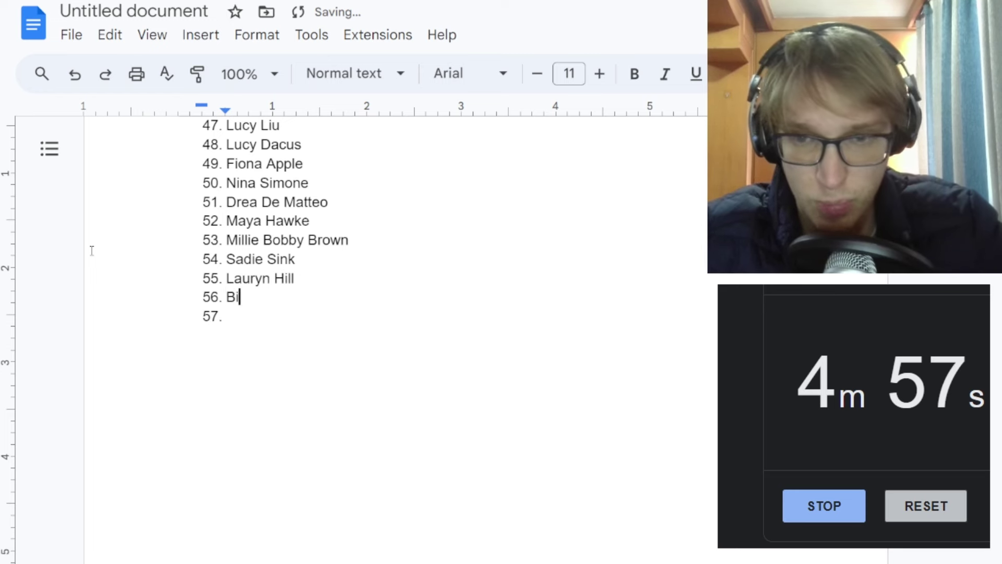
type("llie Holiday")
key("Return")
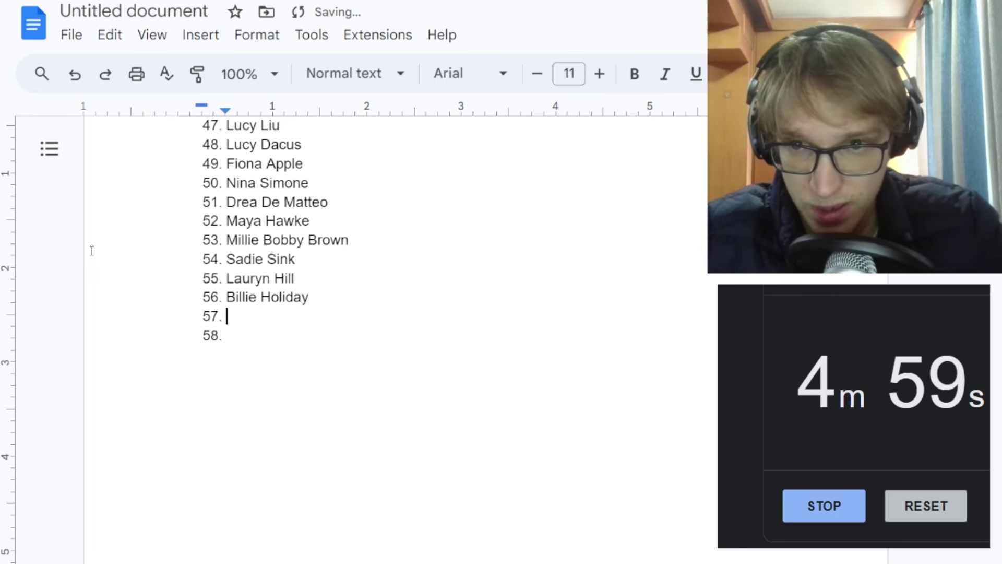
type("Billie ")
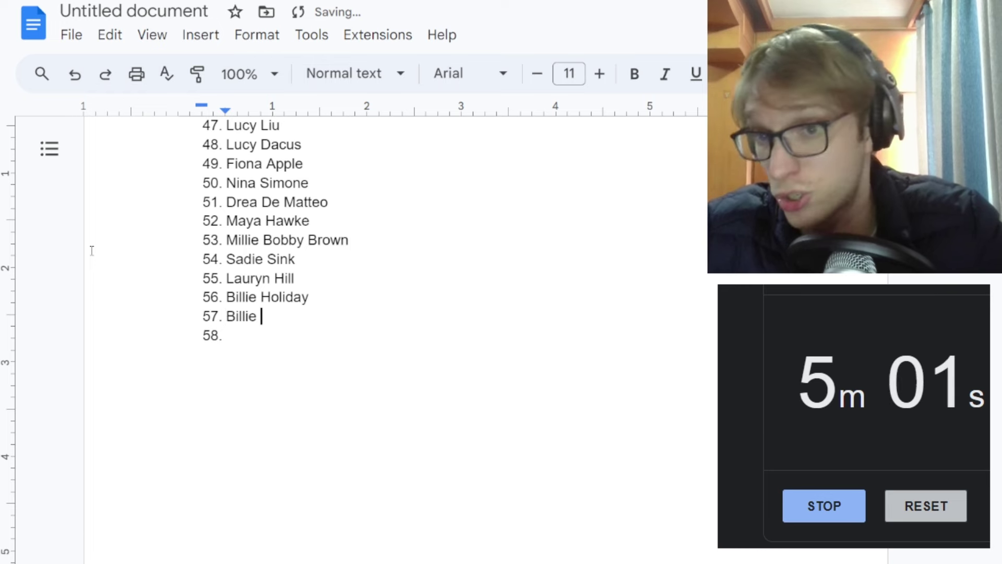
type("Eisish")
key("Return")
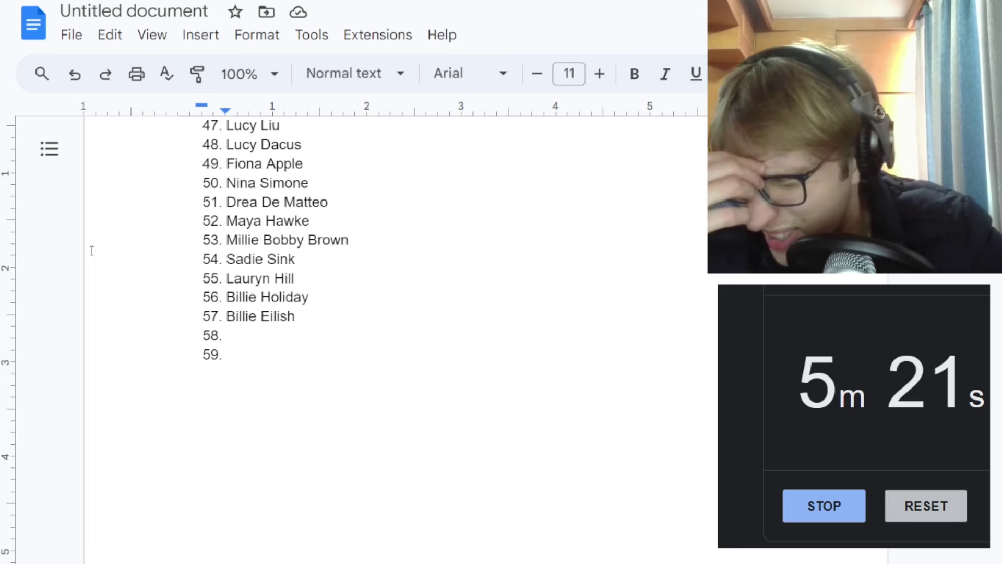
Type Roseanne Park, Jennie Kim, Jisoo and Joan Of Arc as items 58–61, removing the stray 'f'.
type("R")
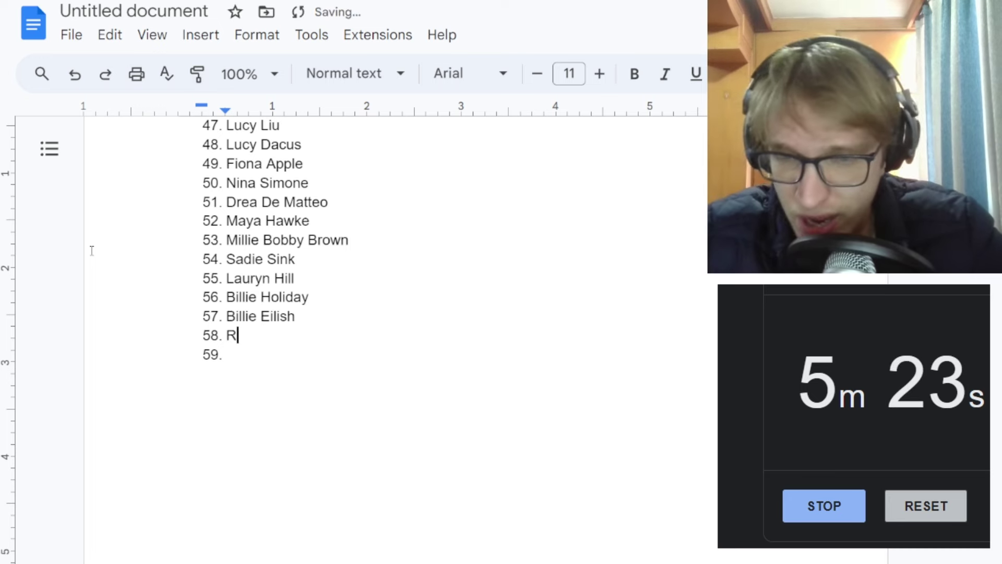
type("oseanne Park")
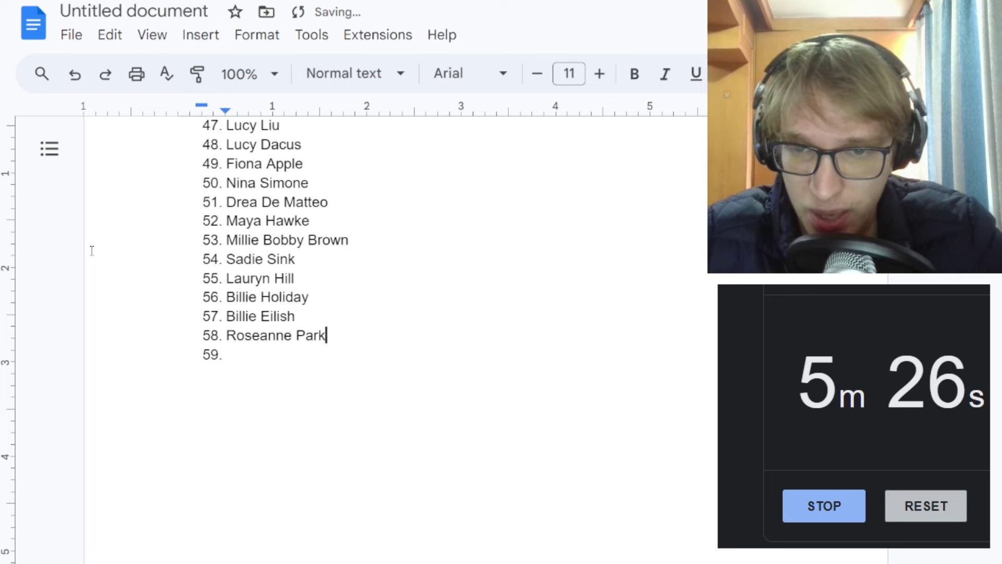
key("Return")
type("Jennie Kim")
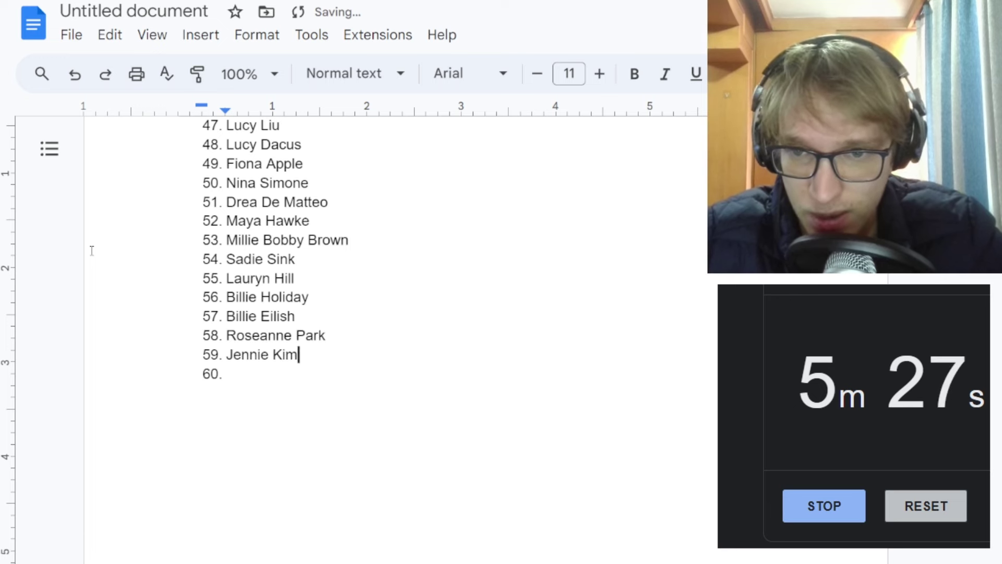
key("Return")
type("Jisoo")
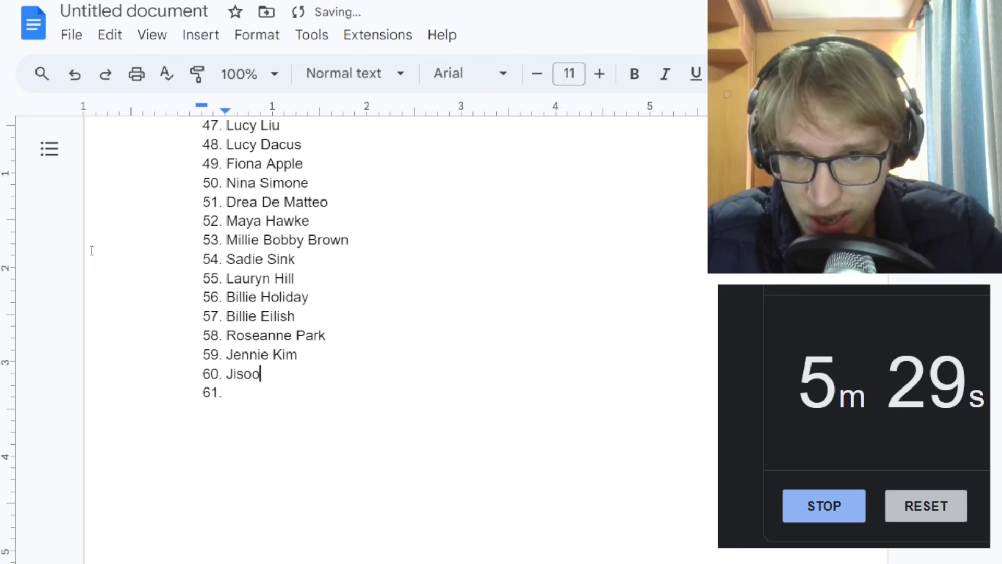
key("Return")
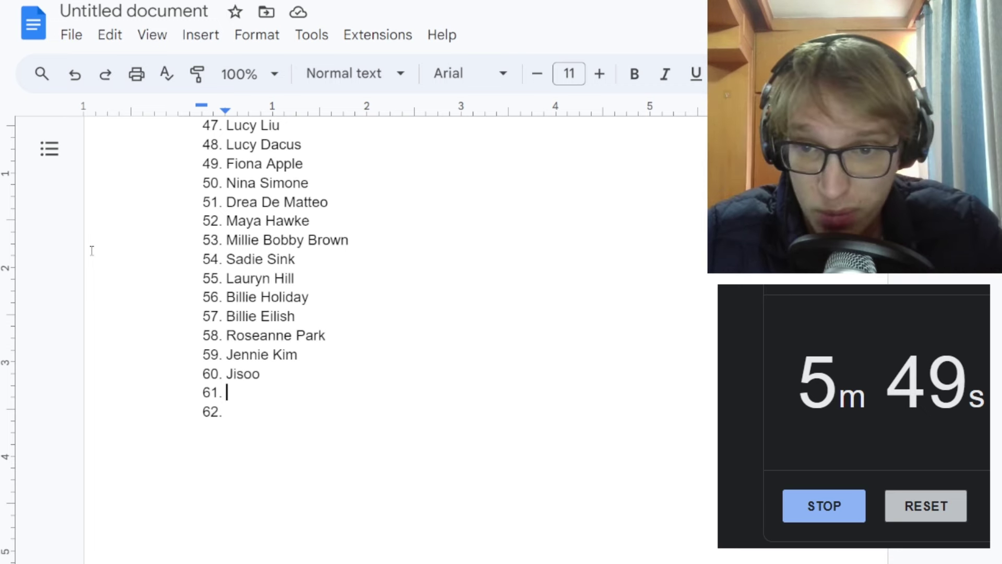
type("Joan Of Arcf")
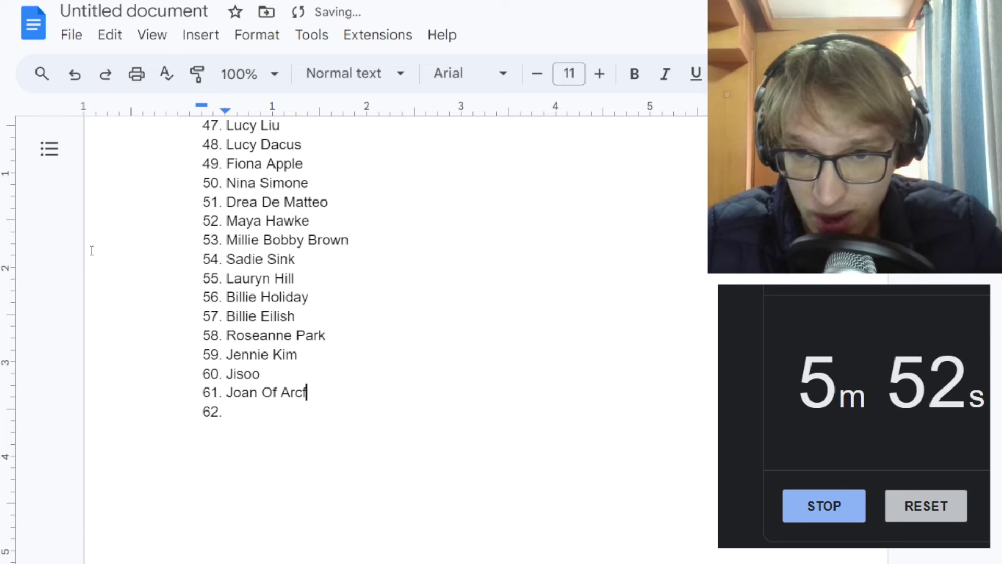
key("BackSpace")
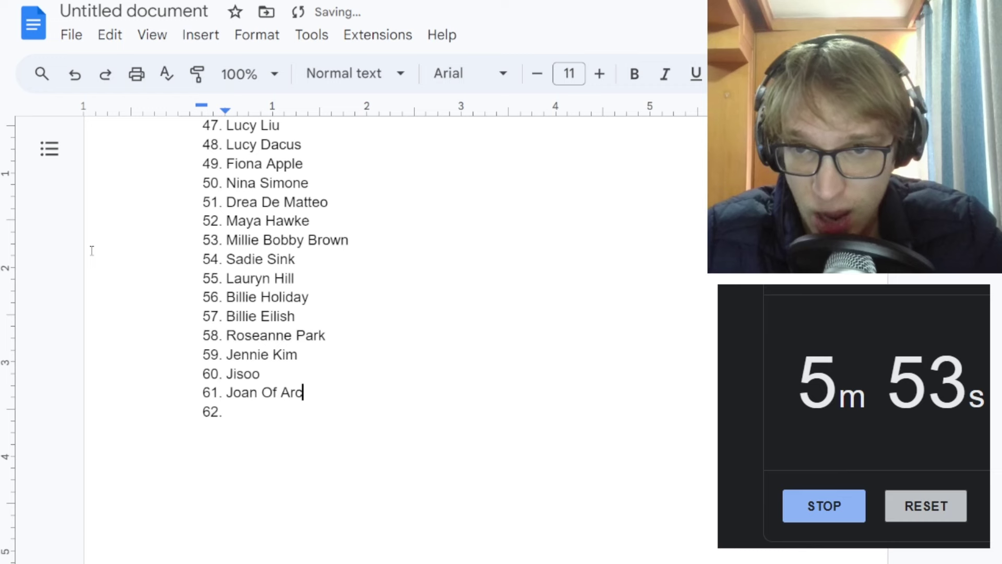
Start a new empty item 62 after Joan Of Arc.
key("Return")
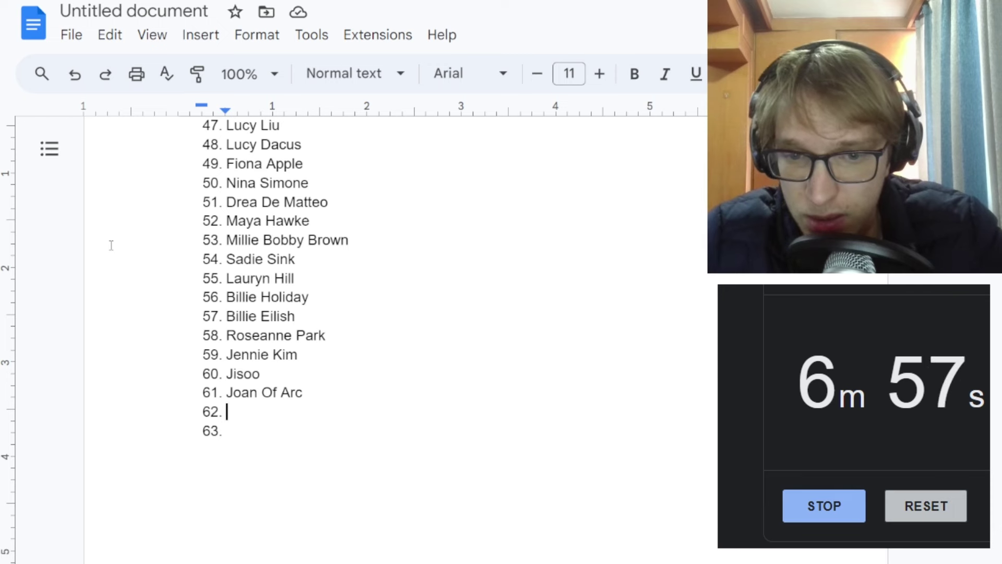
Undo the accidental deletion of items 53–61 and return to empty item 62.
key("shift+Up")
key("shift+Up")
key("shift+Up")
key("shift+Up")
key("shift+Up")
key("shift+Up")
key("shift+Up")
key("shift+Up")
key("shift+Up")
type("A")
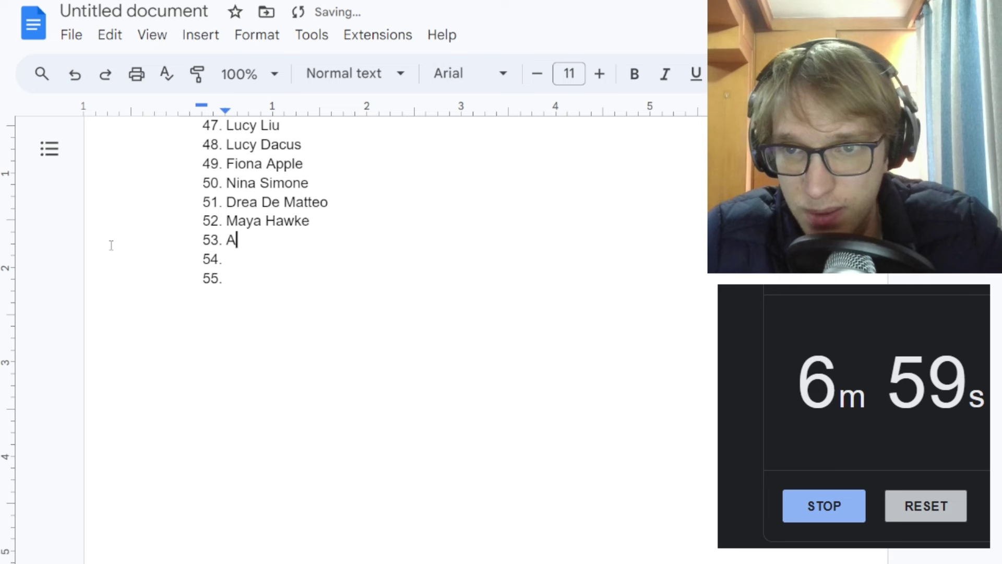
key("ctrl+z")
key("ctrl+z")
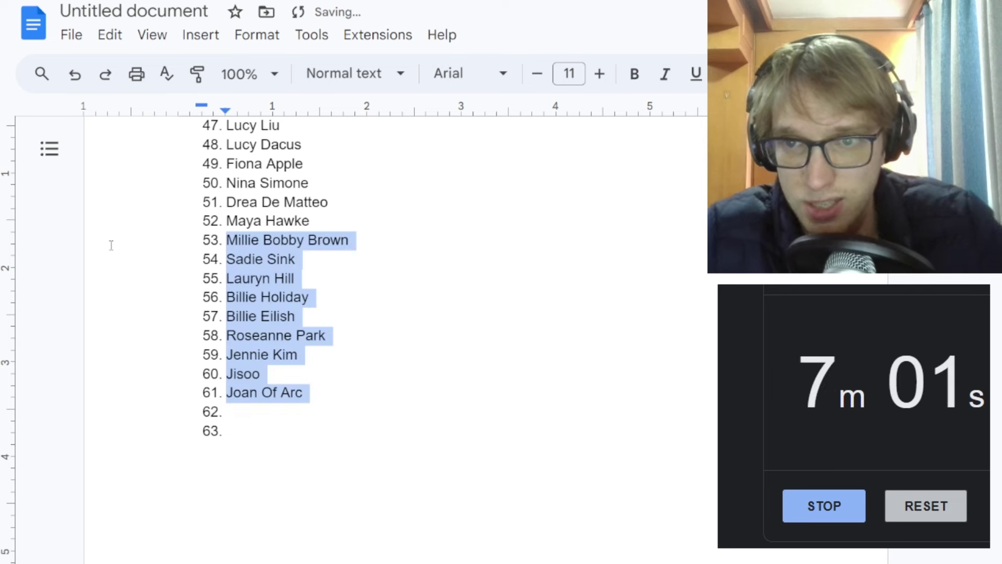
key("Right")
Enter Azelia Banks, Maggie Cheung and Song Li as items 62–64, erasing the Brian Cranston entries.
type("A")
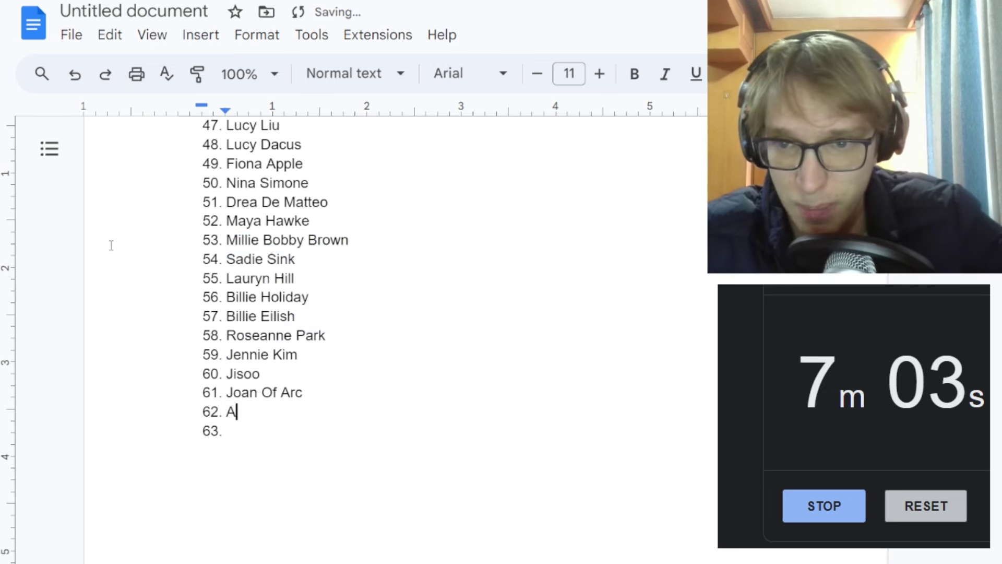
type("zelia Banks")
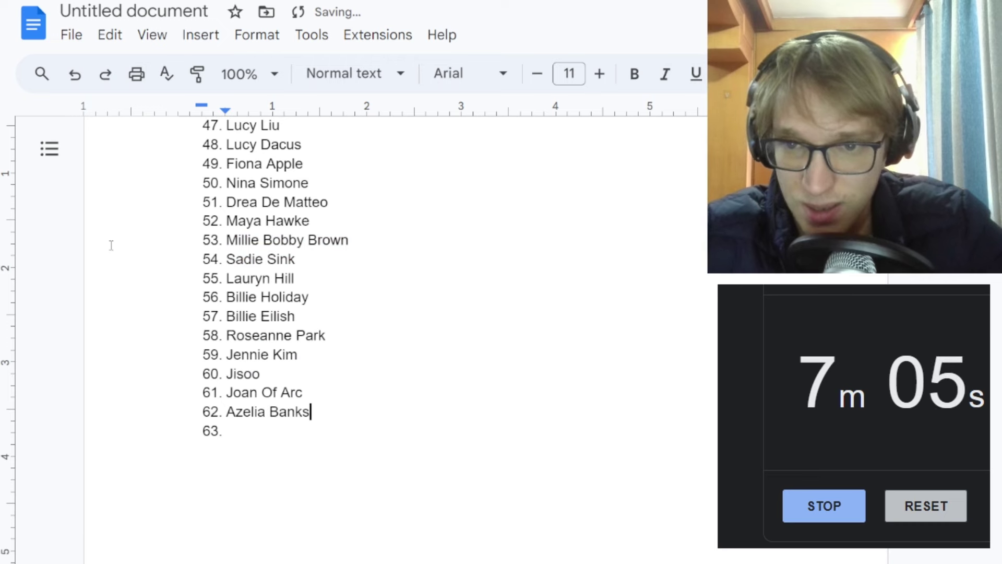
key("Return")
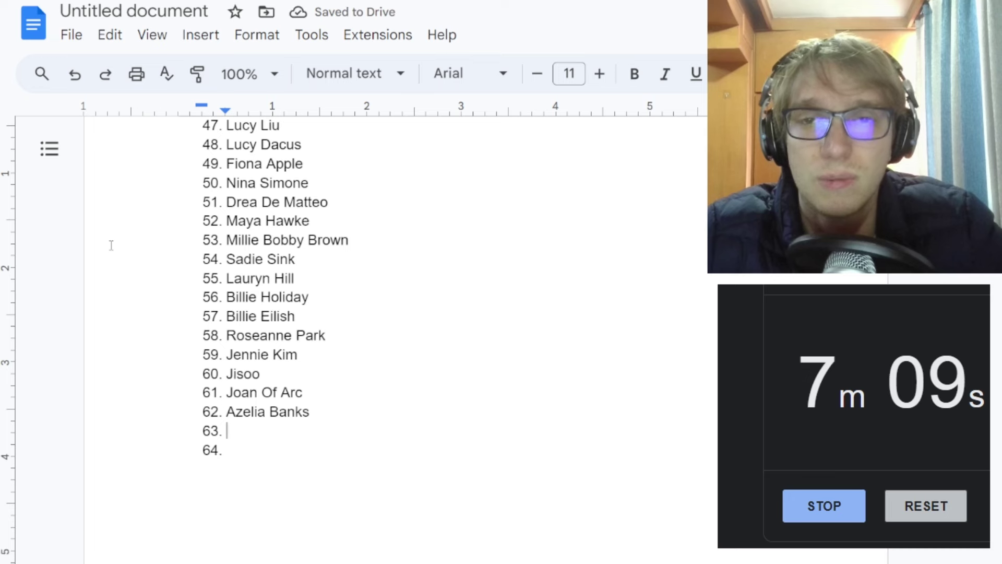
type("Br")
type("rian Cransto")
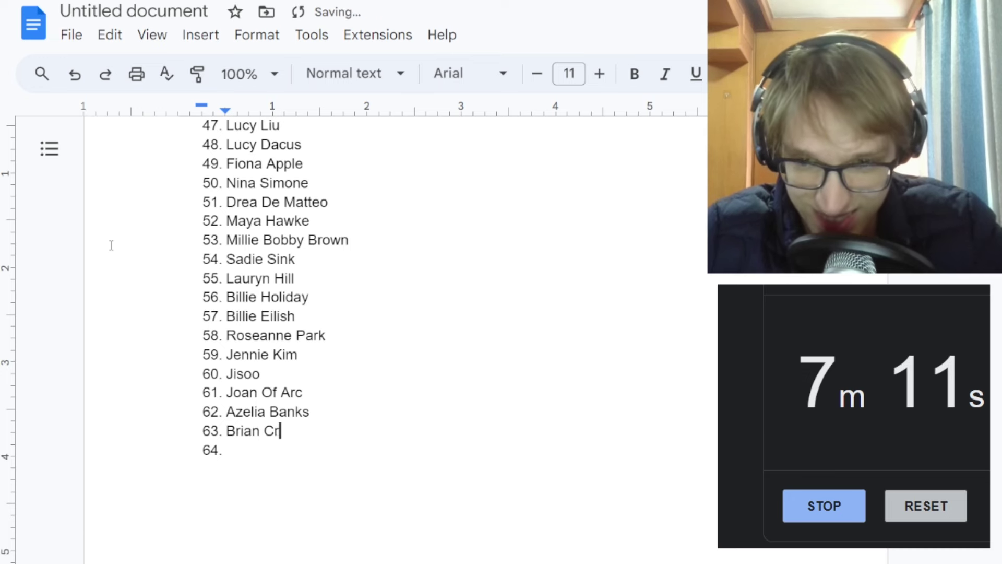
key("BackSpace")
key("BackSpace")
key("BackSpace")
key("BackSpace")
key("BackSpace")
key("BackSpace")
key("BackSpace")
key("BackSpace")
key("BackSpace")
key("BackSpace")
key("BackSpace")
key("BackSpace")
key("BackSpace")
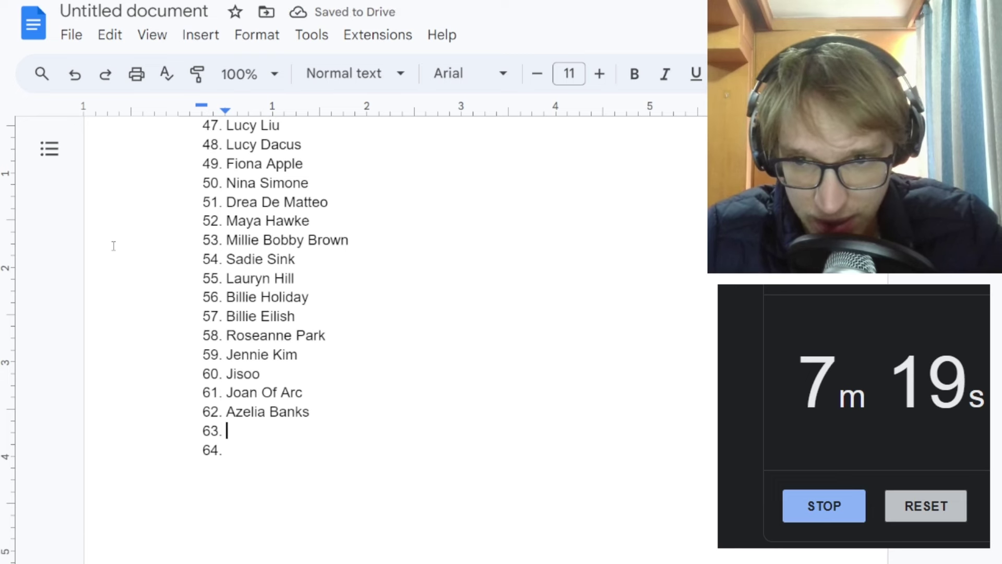
type("Maggie Ch")
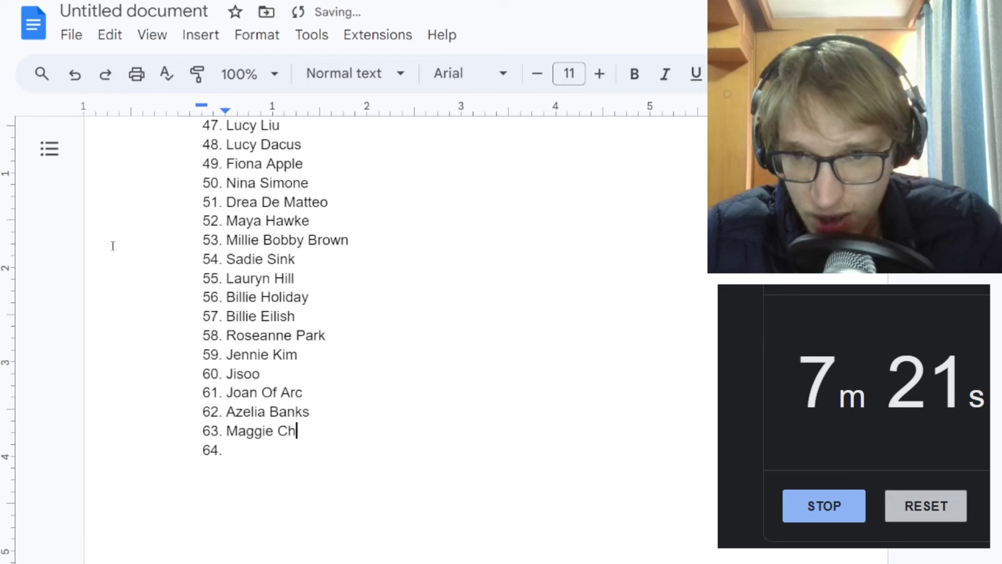
type("eung")
key("Return")
type("Song Li")
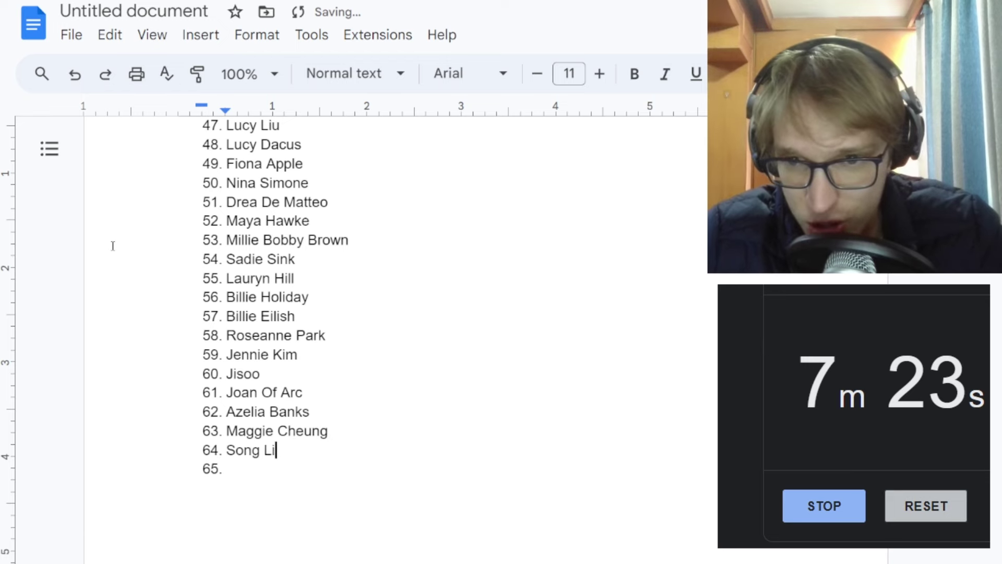
key("Return")
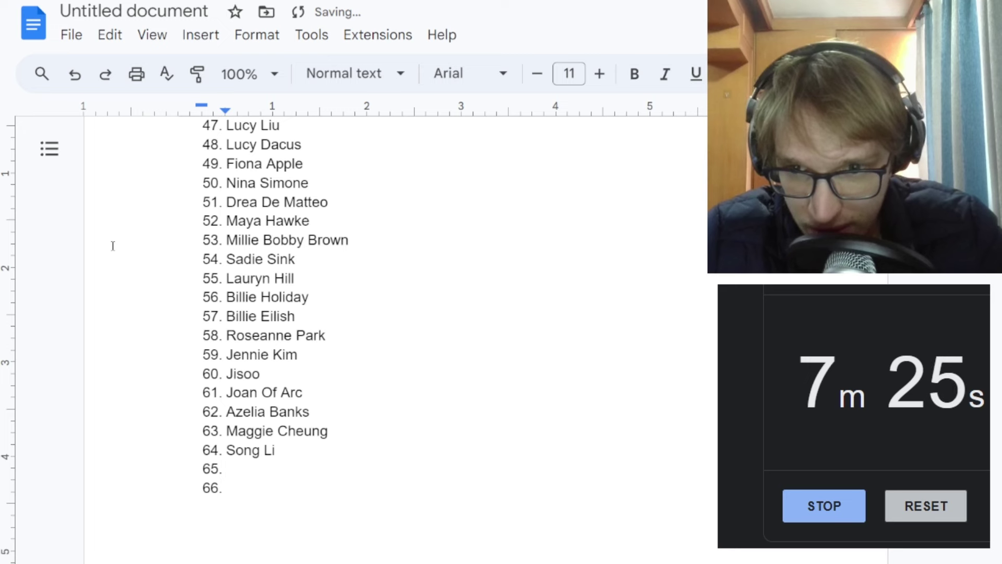
type("Brian Cran")
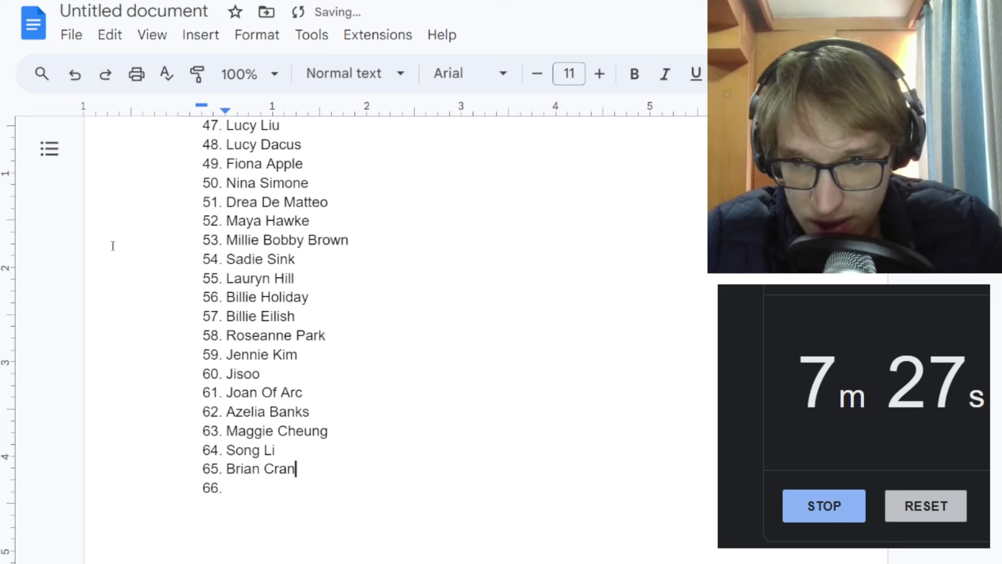
type("ston")
key("BackSpace")
key("BackSpace")
key("BackSpace")
key("BackSpace")
key("BackSpace")
key("BackSpace")
key("BackSpace")
key("BackSpace")
key("BackSpace")
key("BackSpace")
key("BackSpace")
key("BackSpace")
key("BackSpace")
key("BackSpace")
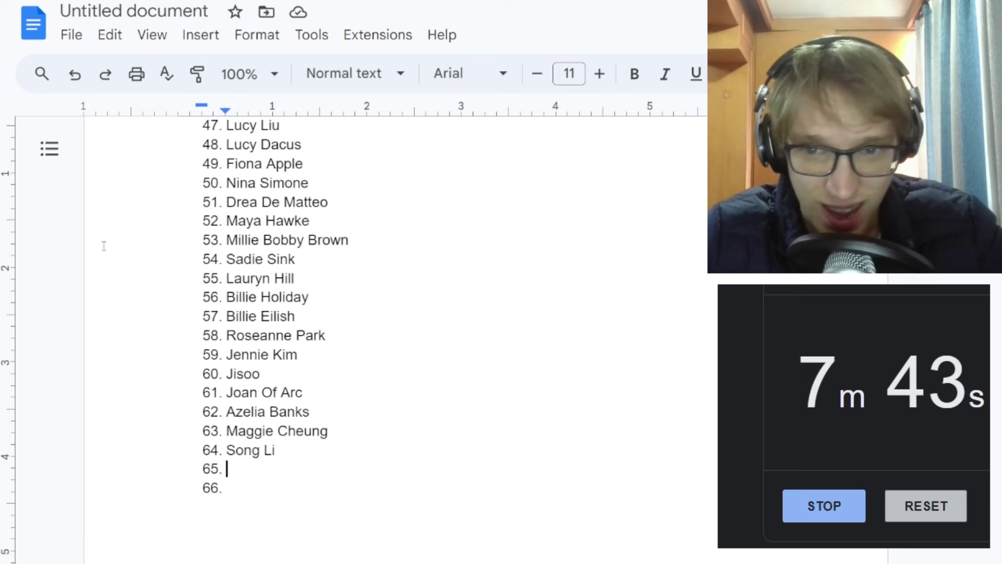
Add Jennie Nicholson, Barbie Ferreira and Margot Robbie as items 65–67, fixing the Robbie typo.
type("Jenn")
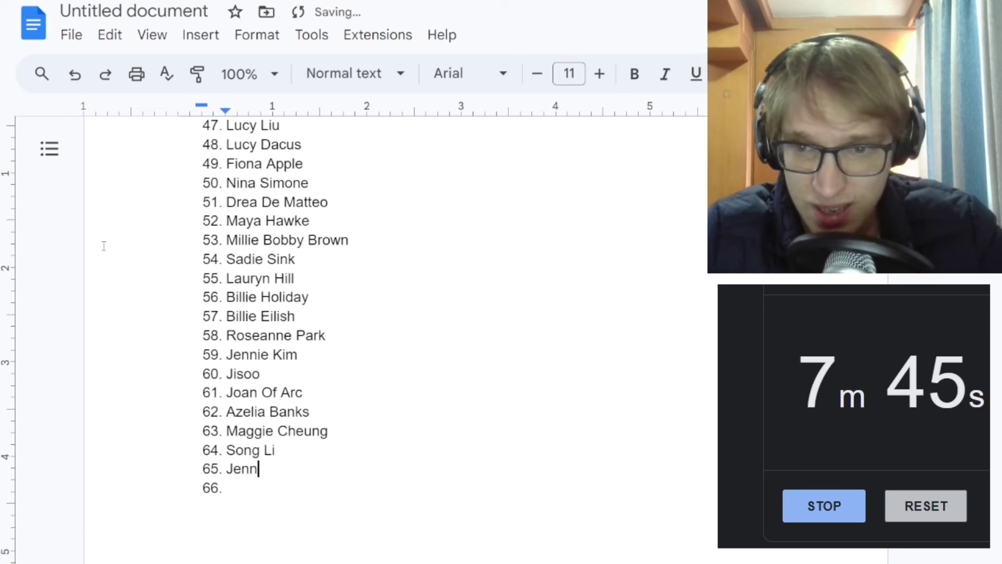
type("ie Nicholson")
key("Return")
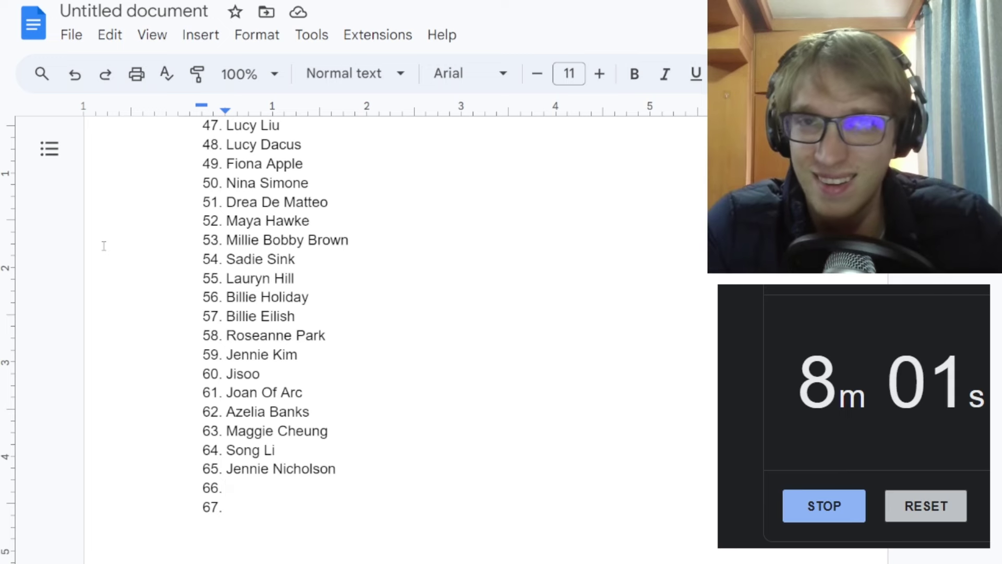
type("Barbie ")
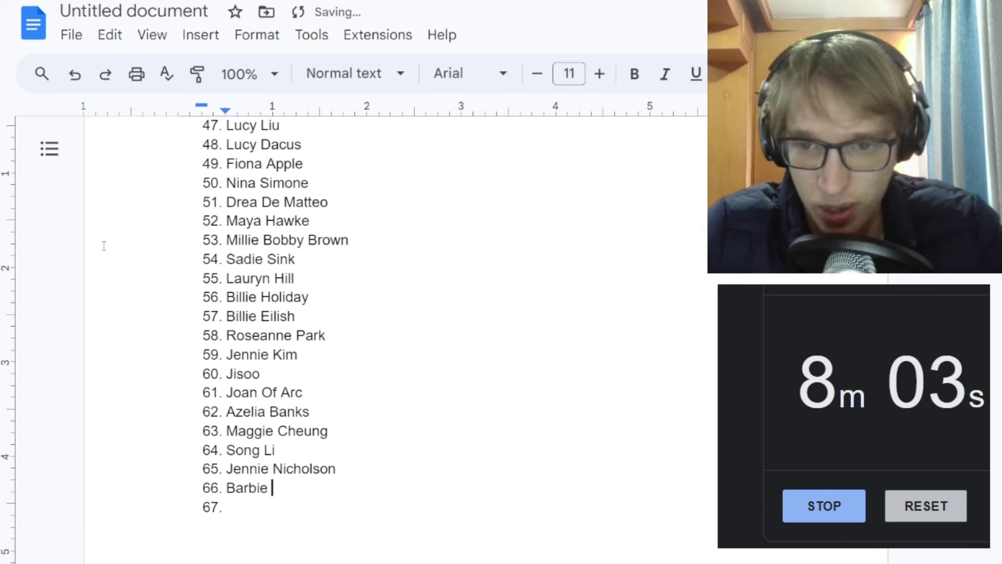
type("Ferreira")
key("Return")
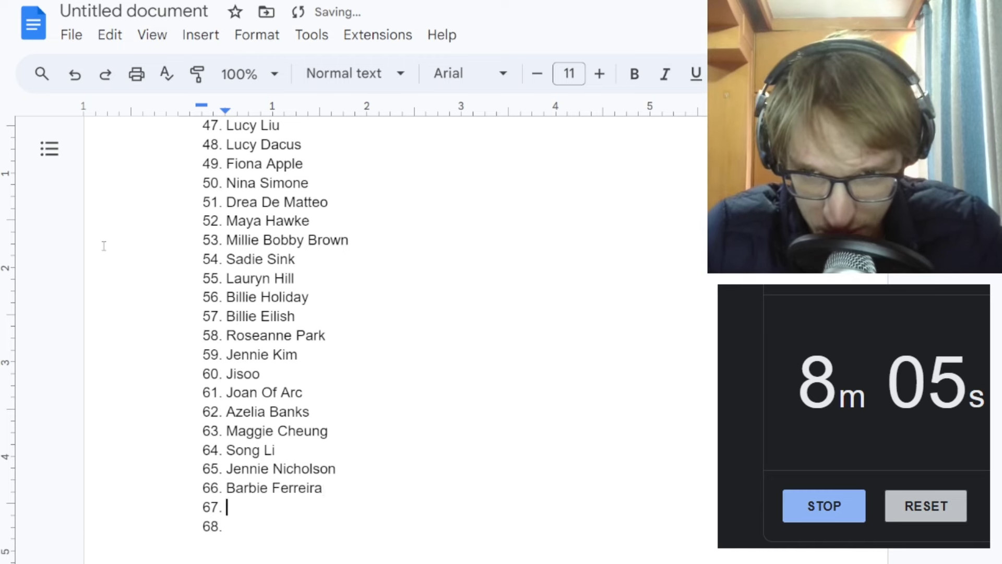
type("Margot Rbbo")
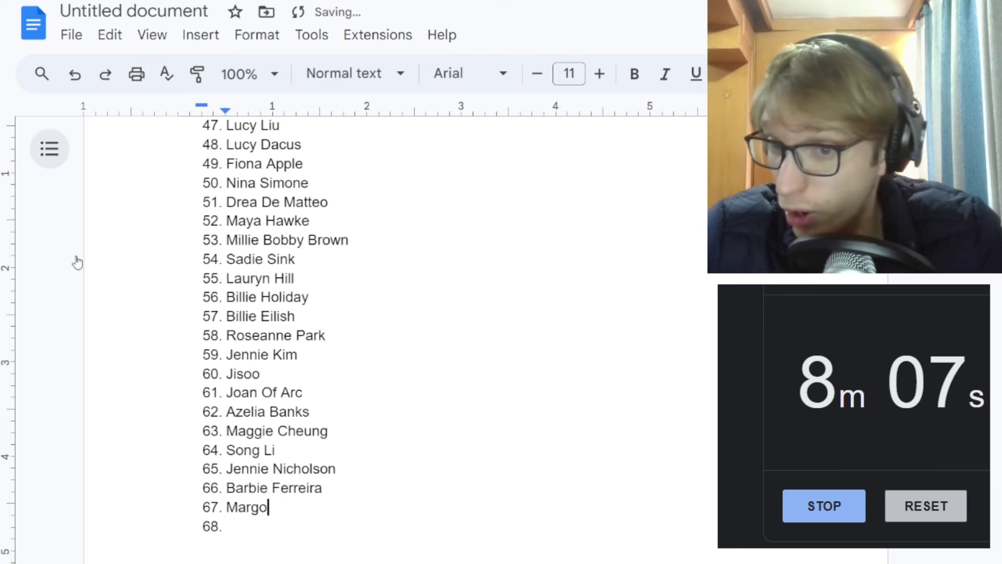
key("BackSpace")
key("BackSpace")
key("BackSpace")
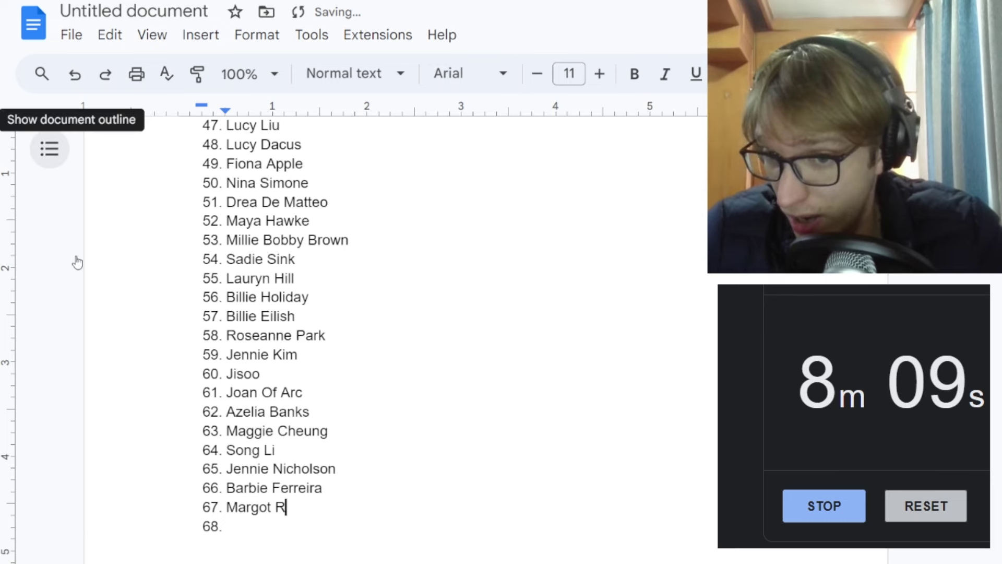
type("obbie")
key("Return")
Enter Greta Gerwig as item 68 and America Ferreira as item 69.
type("Gera")
key("BackSpace")
key("BackSpace")
key("BackSpace")
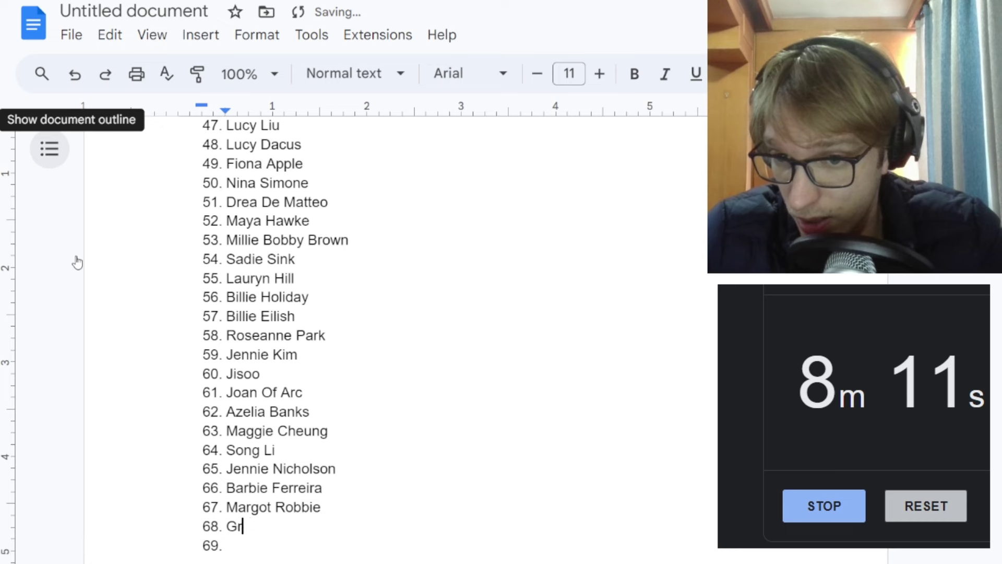
type("reta Gerwig")
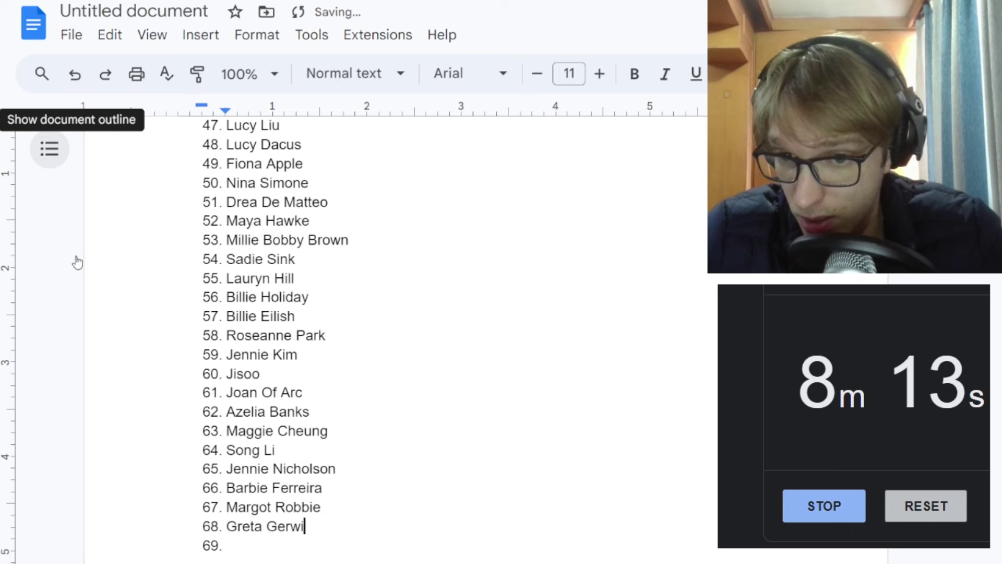
key("Return")
type("America Ferreira")
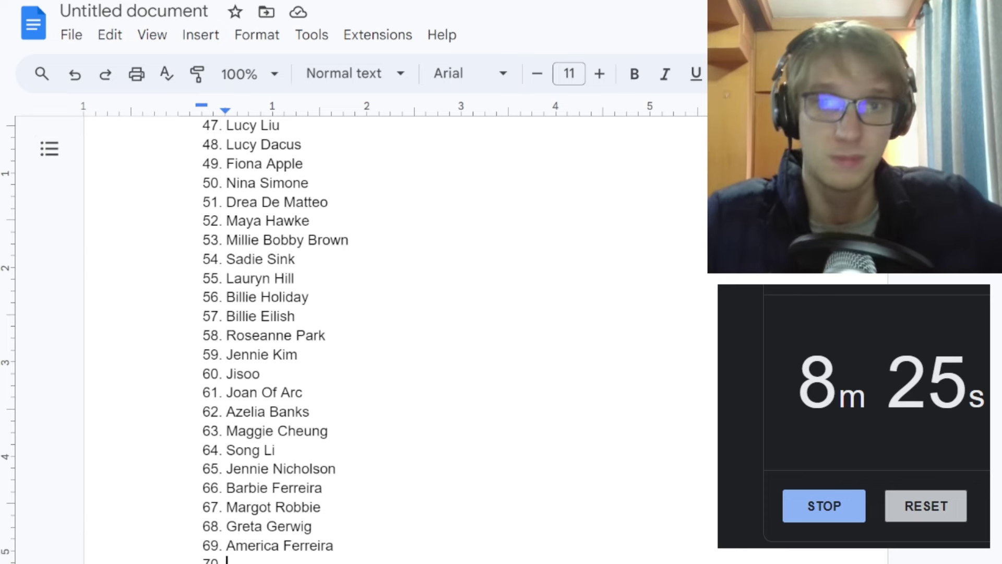
scroll(366, 313, "down", 5)
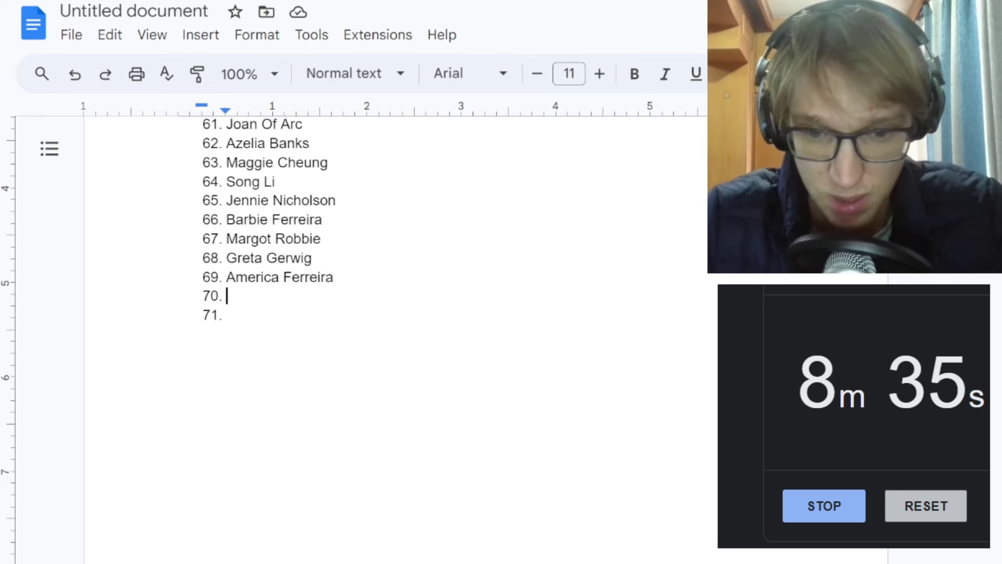
Add Carie Mulligan, Celine Sciamma, Park So Dam and Michelle Yeoh as items 70–73.
type("Carie Mullgi")
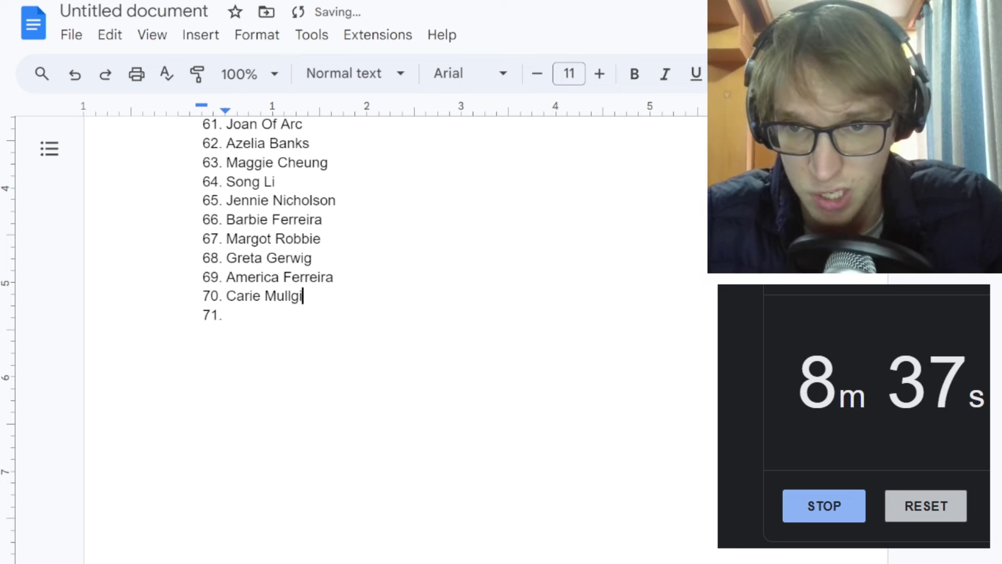
type("an")
key("BackSpace")
key("BackSpace")
key("BackSpace")
key("BackSpace")
type("igan")
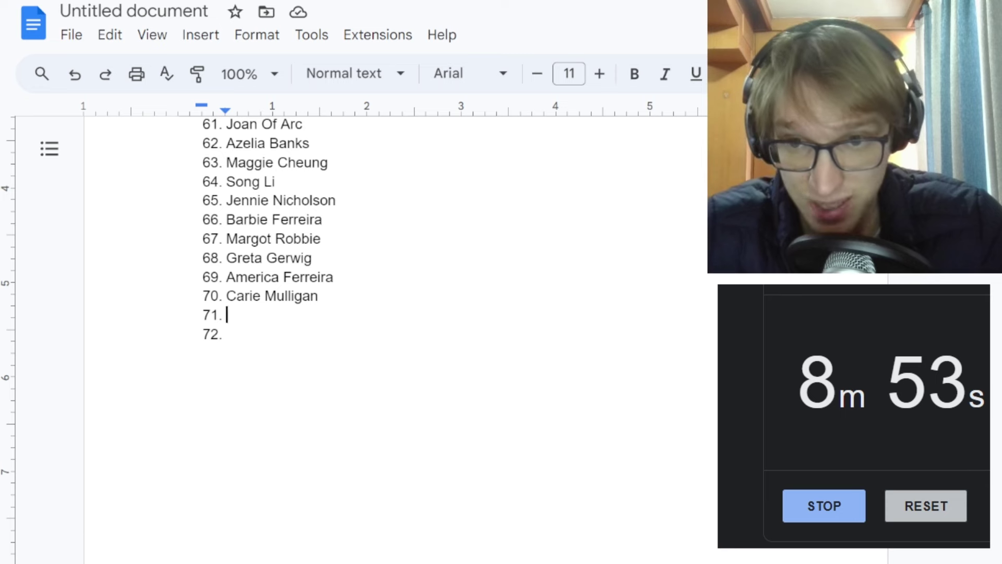
type("Ce")
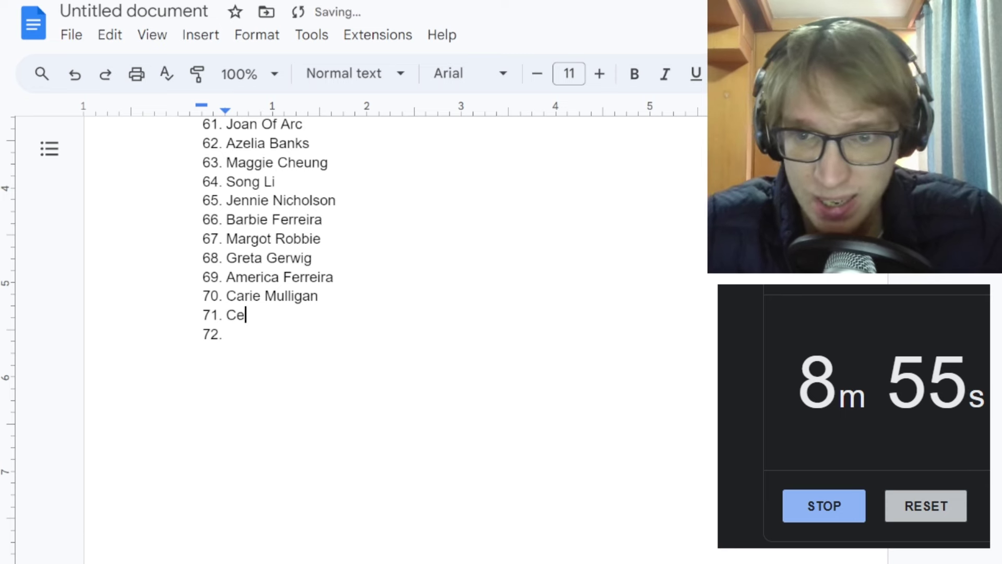
type("line Sci")
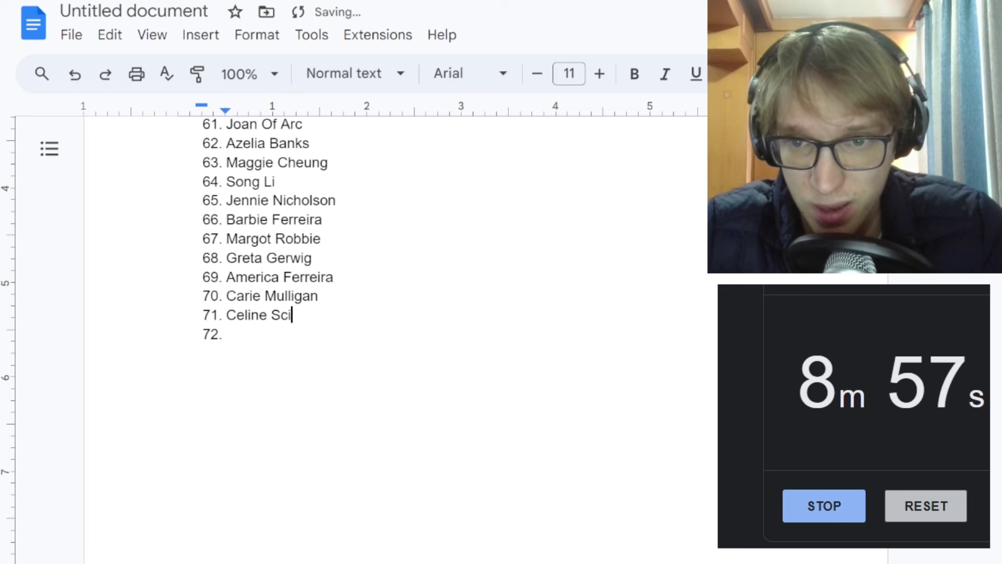
type("amma")
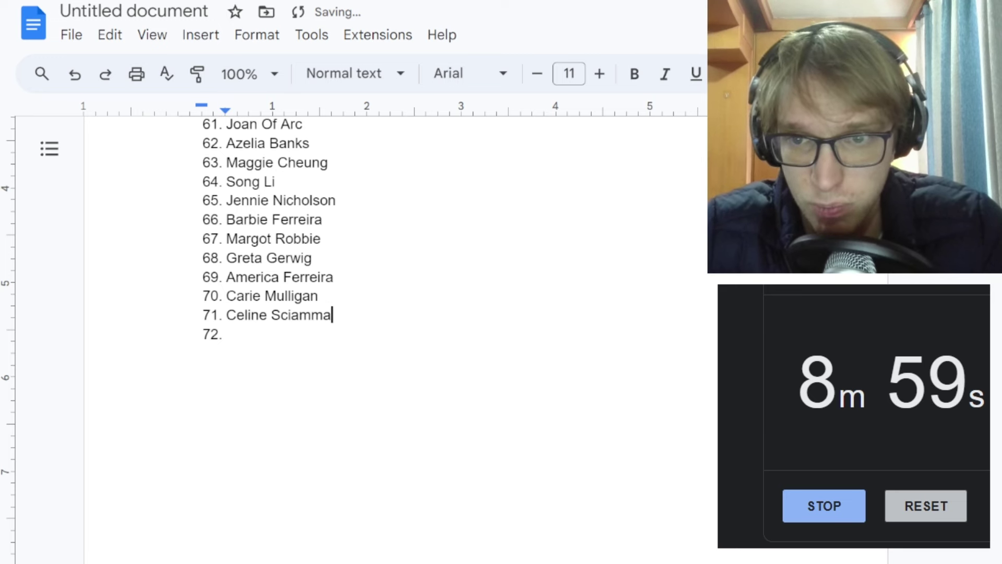
key("Return")
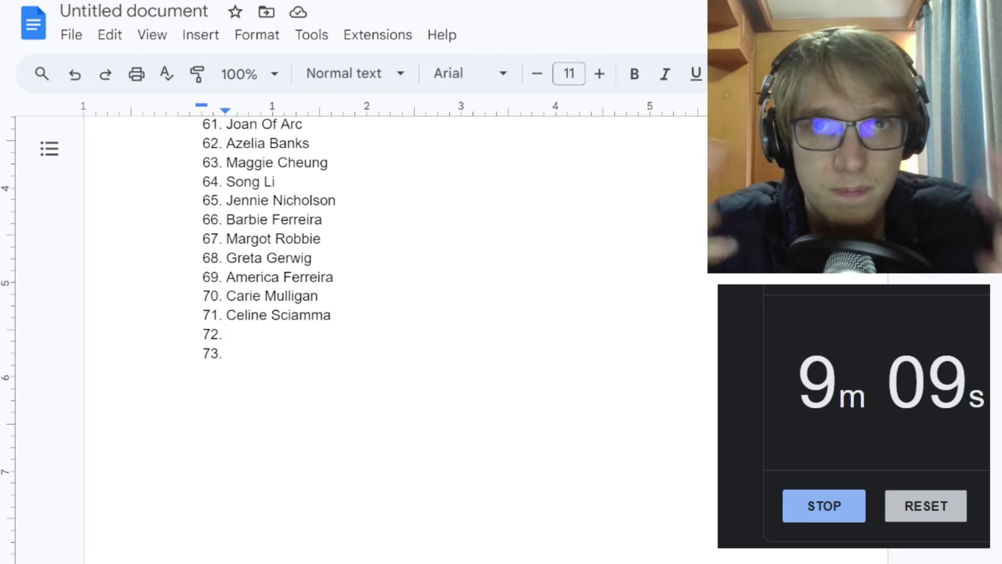
type("Park ")
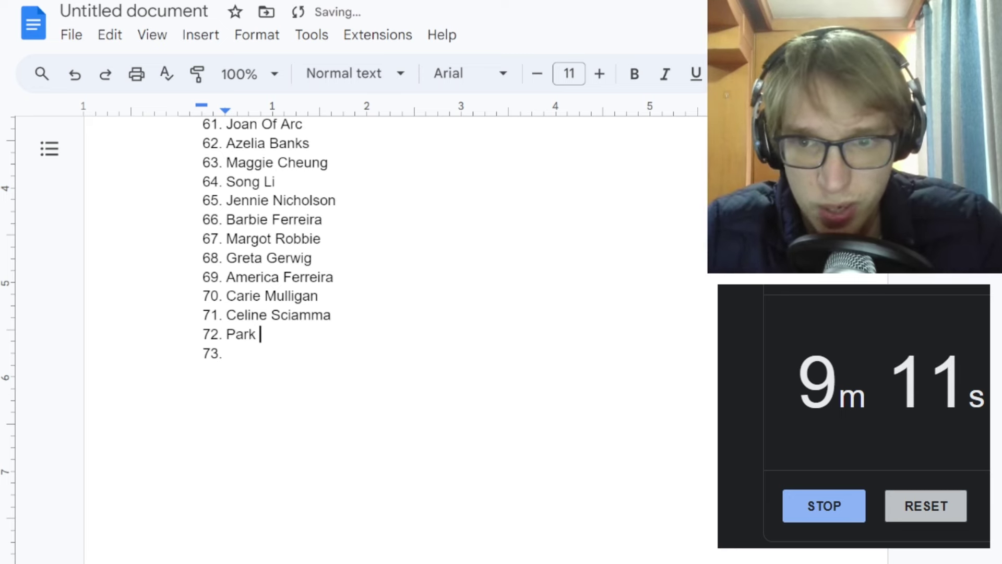
type("So Dam")
key("Return")
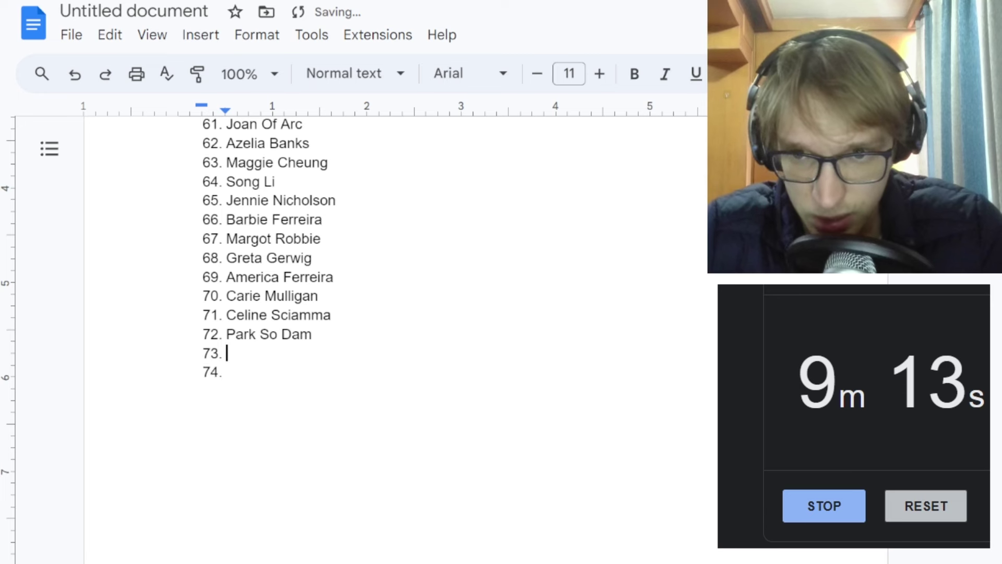
type("Michelle Y")
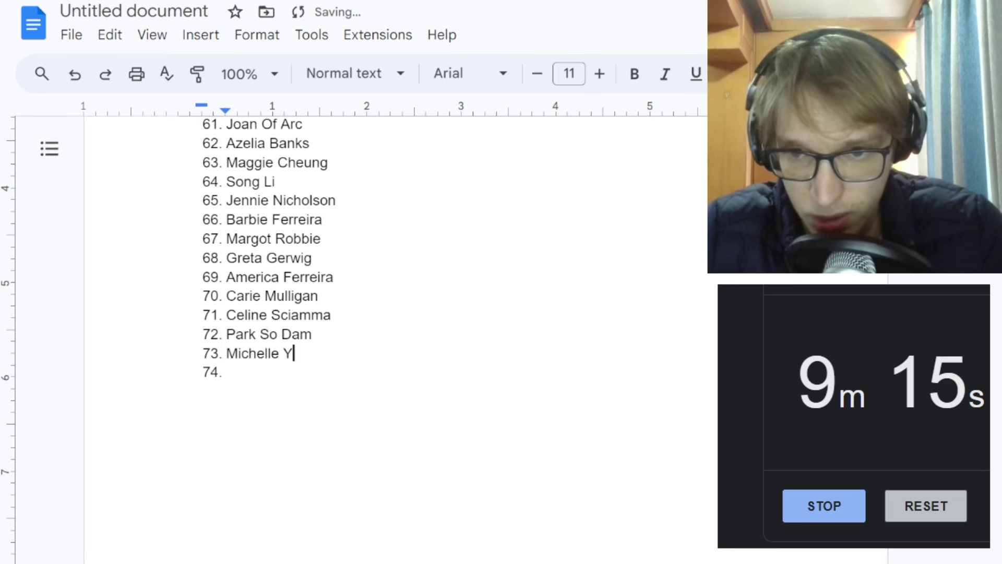
type("eoh")
key("Return")
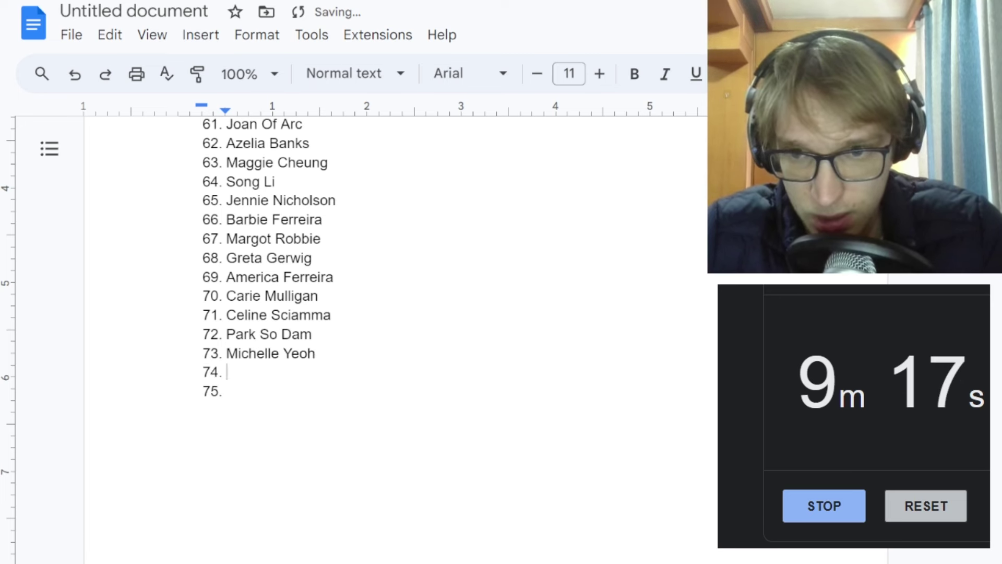
Add Jamie Lee Curtis, Lily Gladstone and Emma Stone as items 74–76, correcting typos.
type("Jamie Lee Curt")
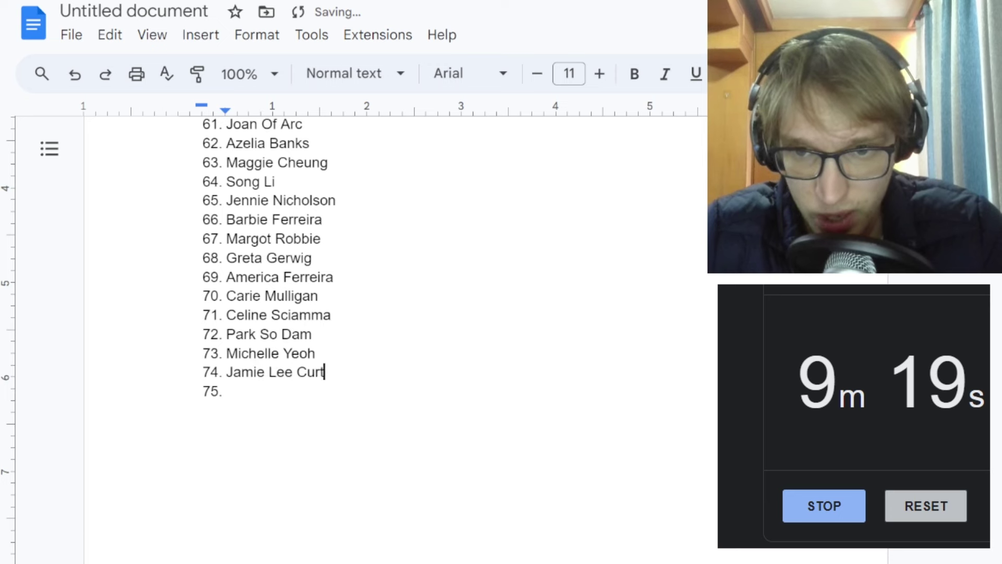
type("is")
key("Return")
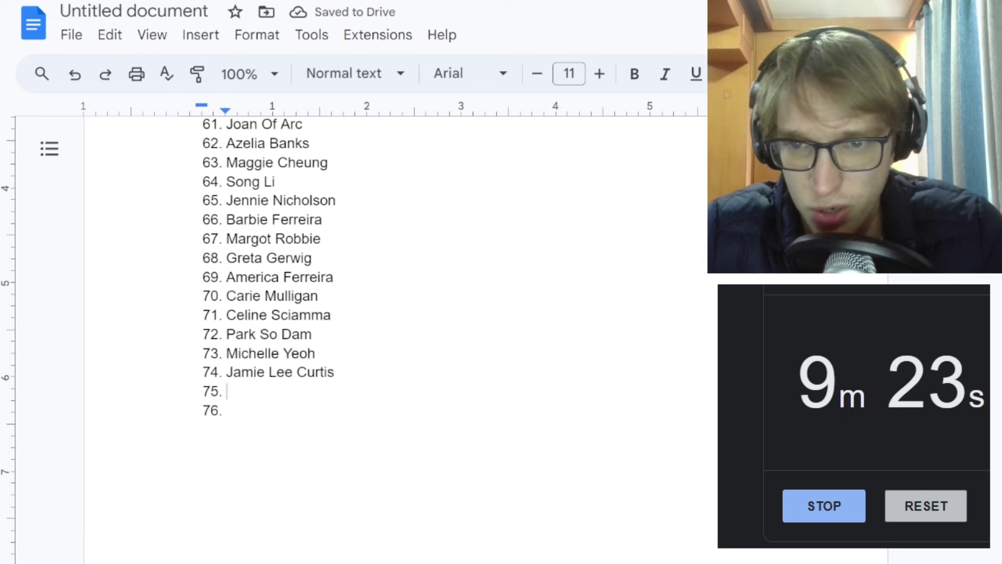
type("Lily Galds")
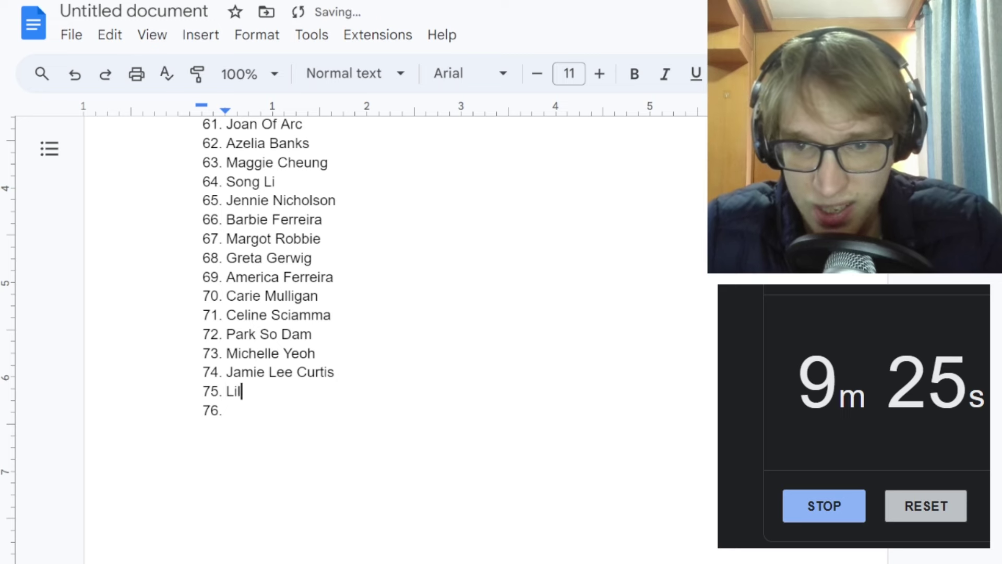
key("BackSpace")
key("BackSpace")
key("BackSpace")
key("BackSpace")
type("la")
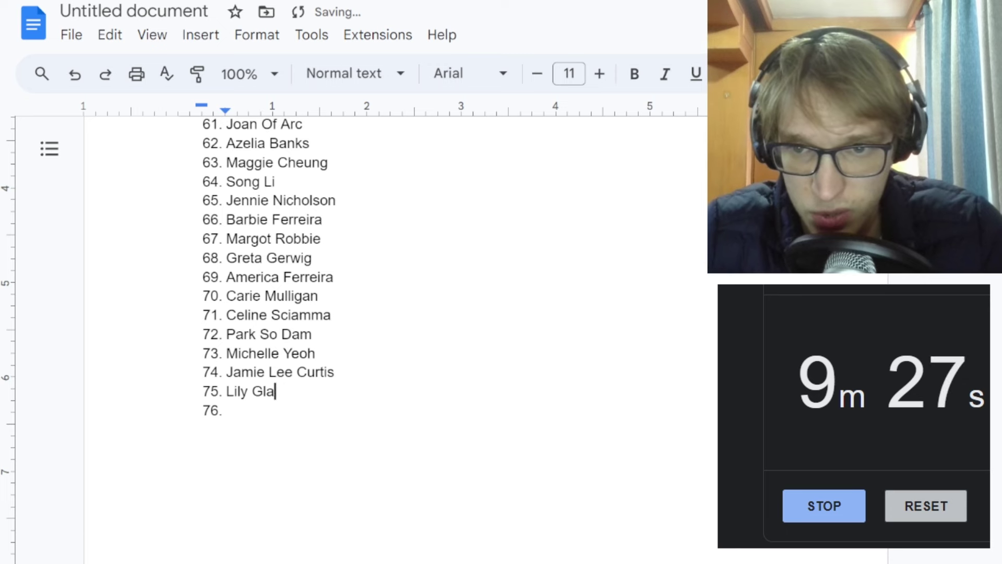
type("dstone")
key("Return")
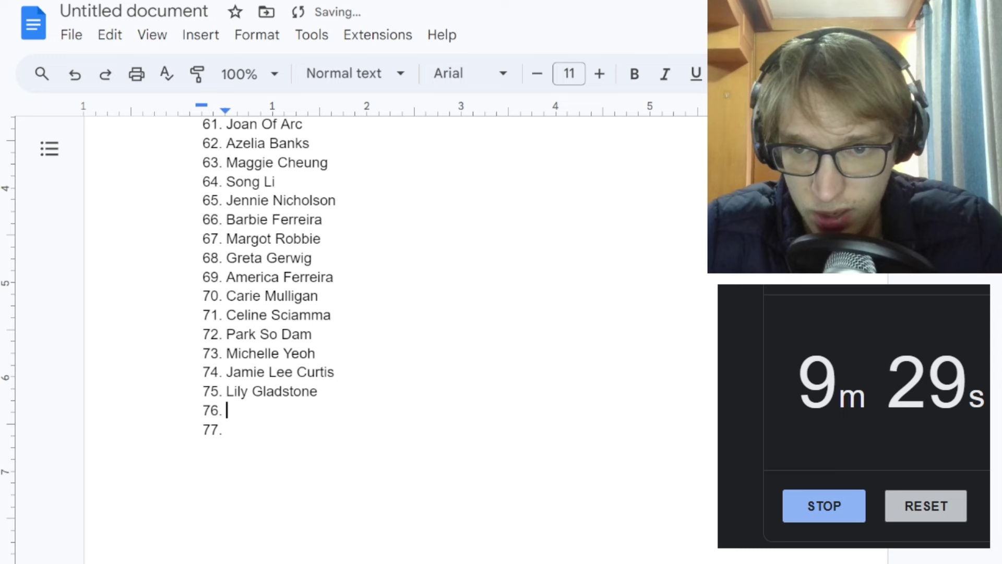
type("R")
key("BackSpace")
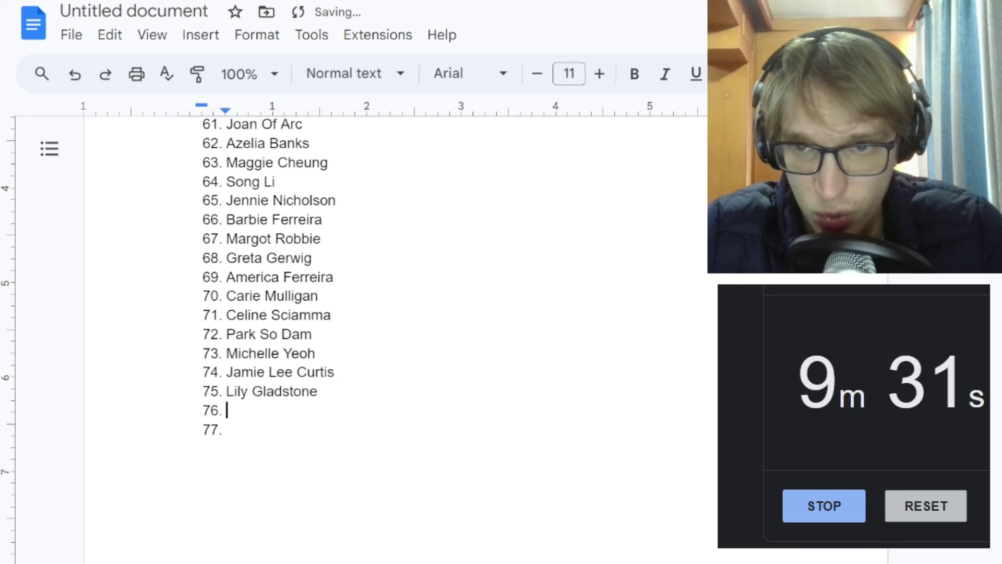
type("Emma Stone")
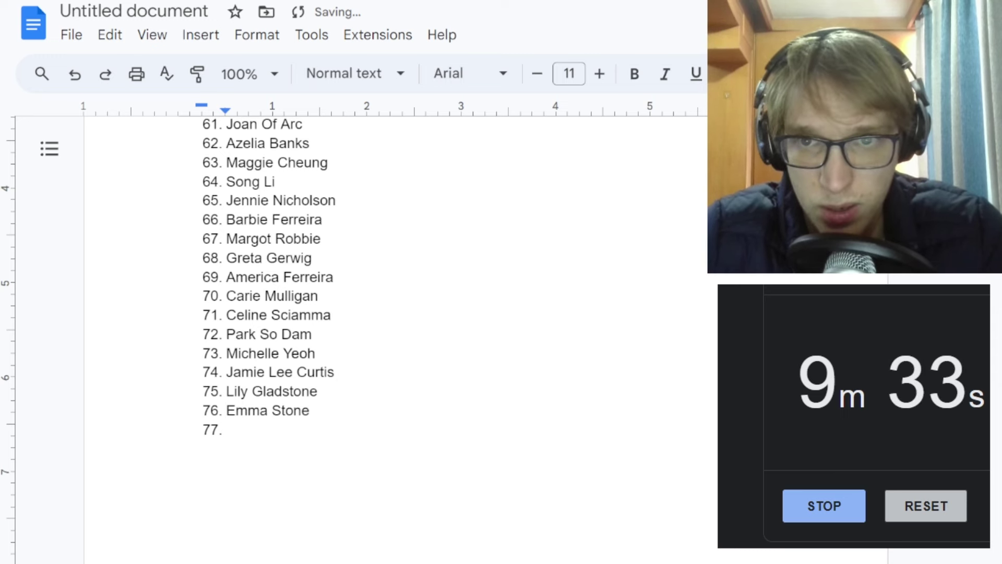
Search the document for 'Emma Stone' to check whether she is already listed.
key("ctrl+f")
type("Emma Stone")
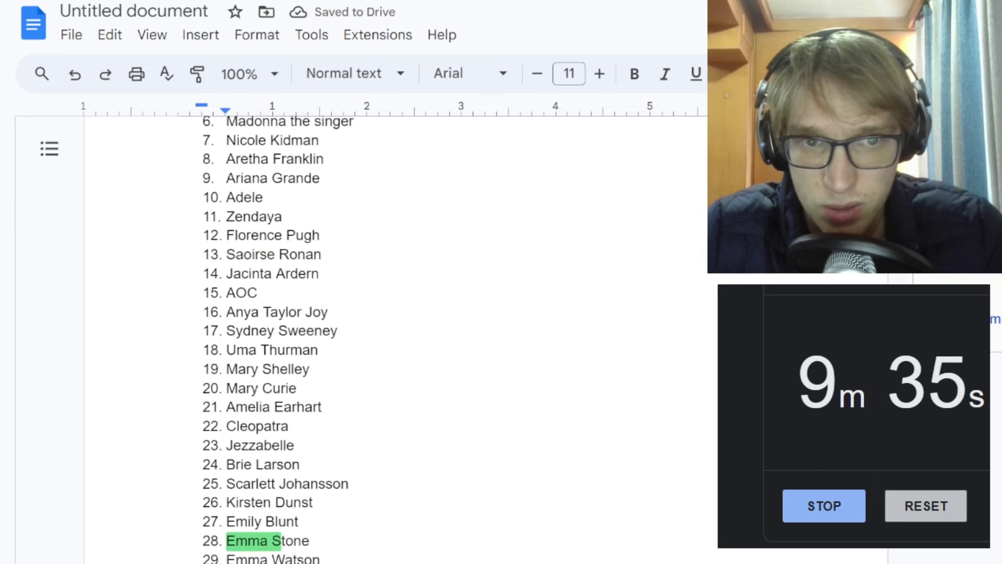
key("BackSpace")
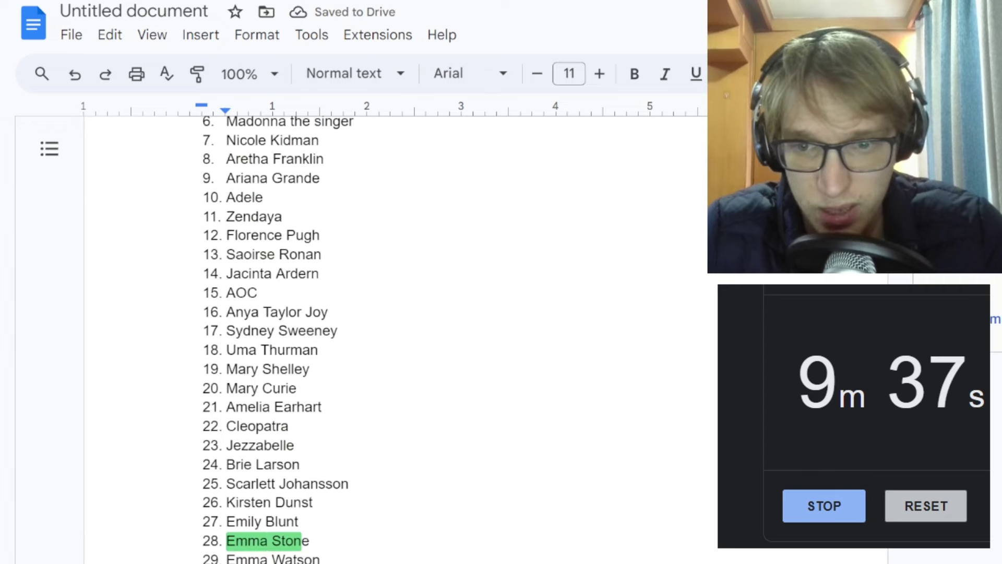
key("Escape")
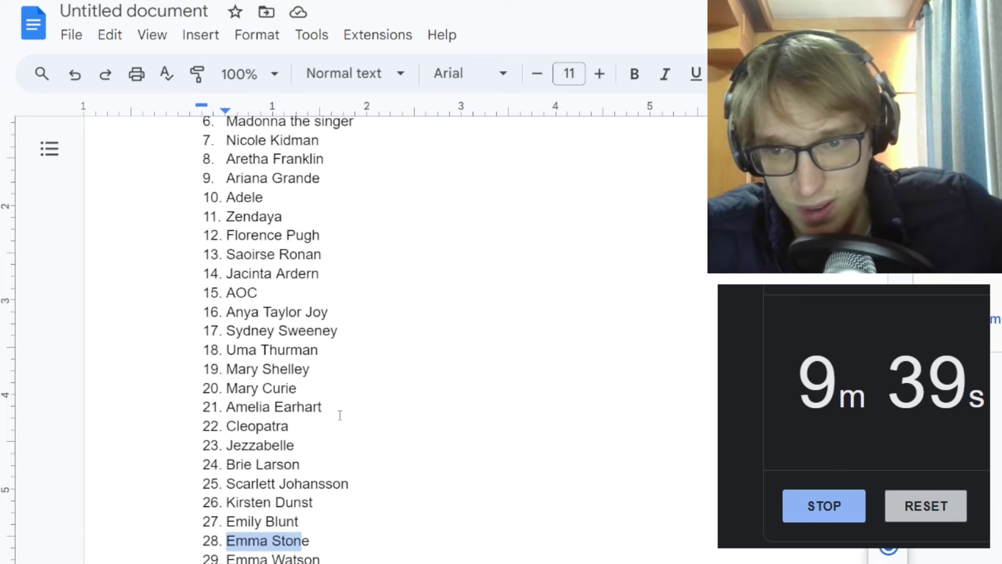
Delete the duplicate Emma Stone entry from item 76.
scroll(340, 415, "down", 20)
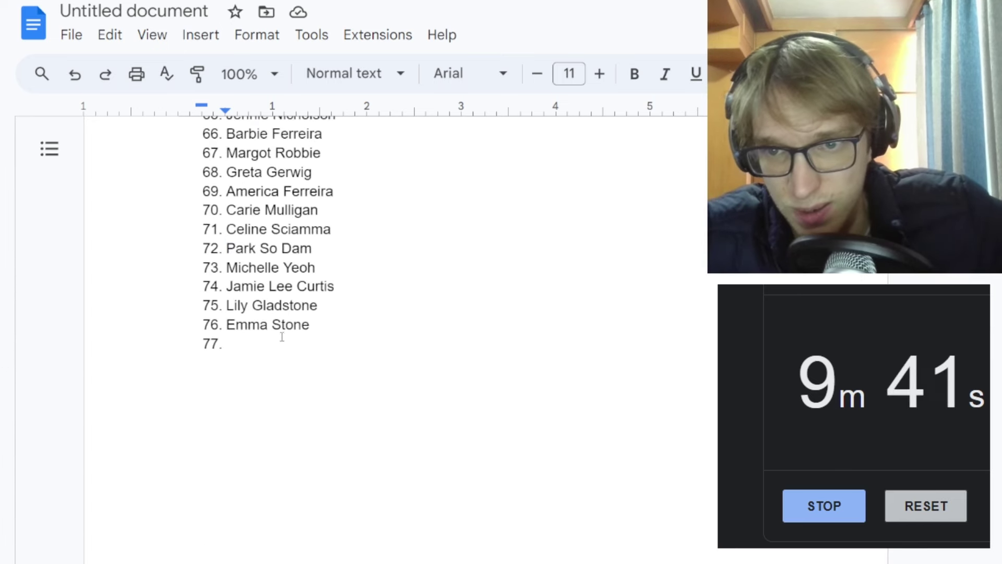
left_click(281, 337)
key("shift+Up")
key("BackSpace")
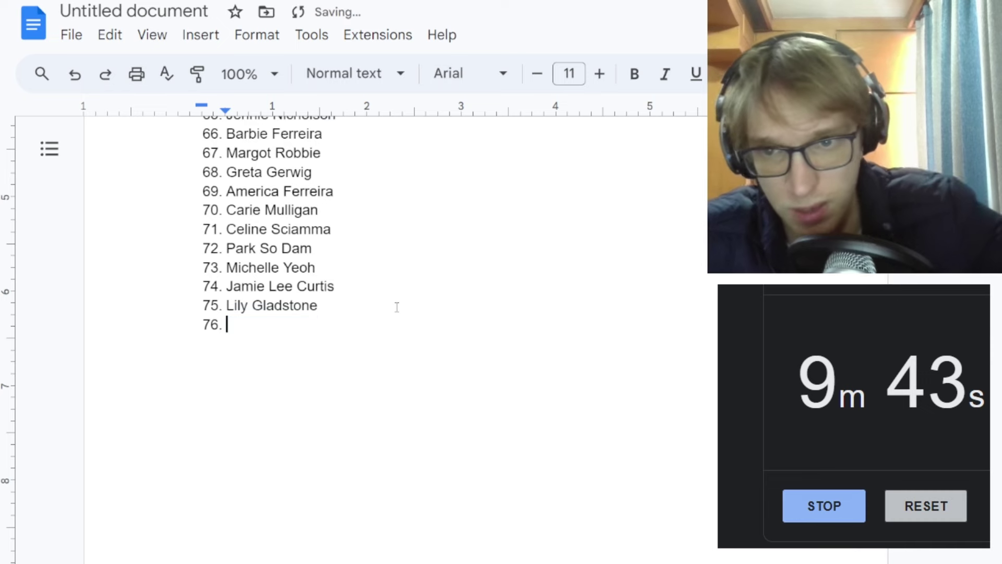
Enter Ellen Degeneres as item 76.
type("Ellen E")
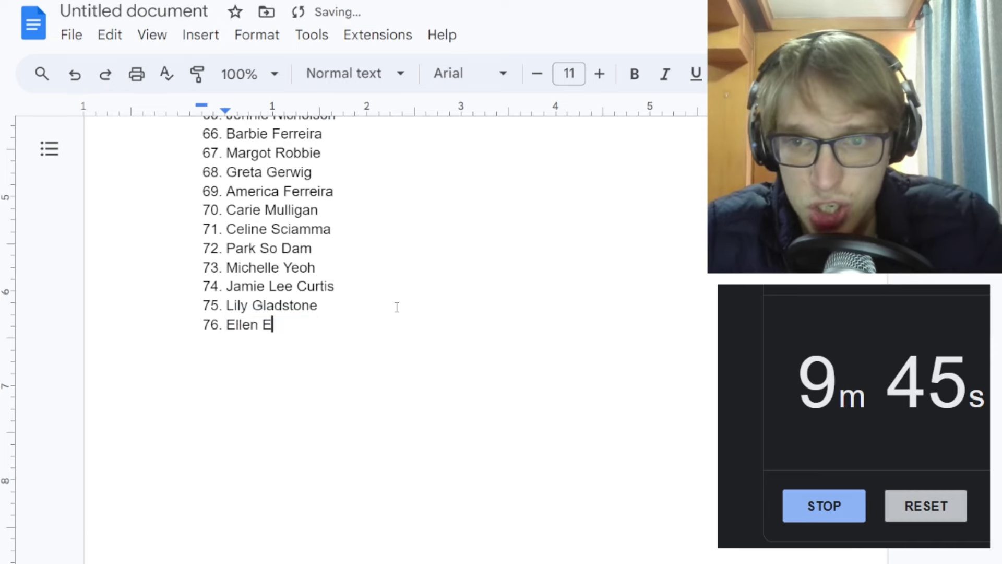
type("d")
key("BackSpace")
key("BackSpace")
type("Degener")
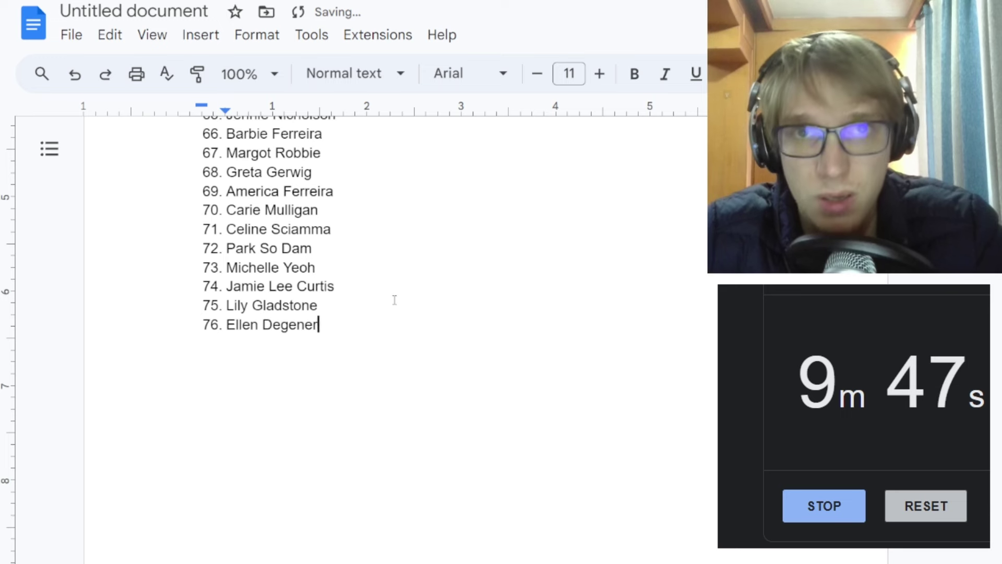
type("es")
key("Return")
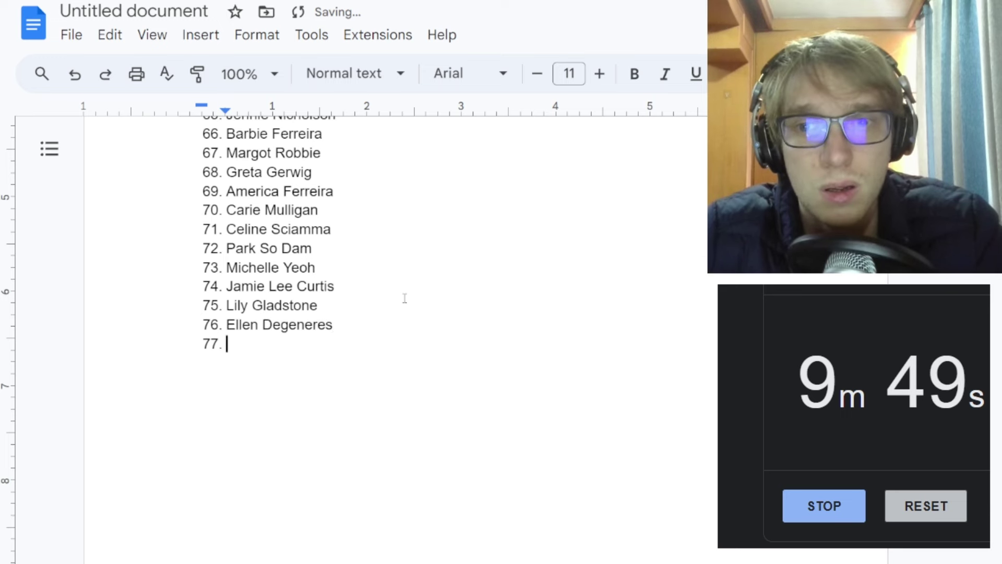
Add Julia Louis-Dreyfus and Sarah Silverman as items 77–78, fixing the typos.
type("Jluulia Lous-")
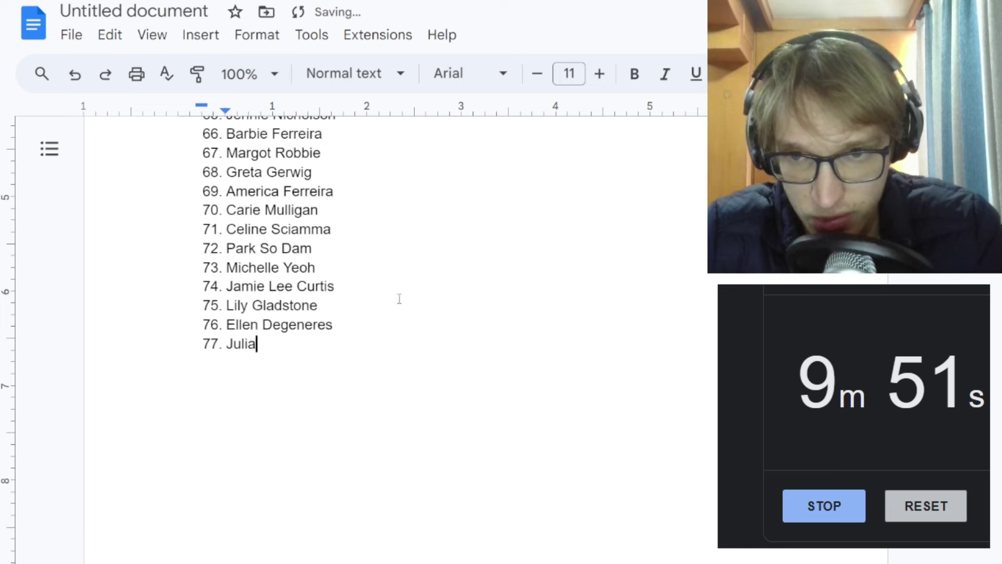
key("BackSpace")
key("BackSpace")
type("is-")
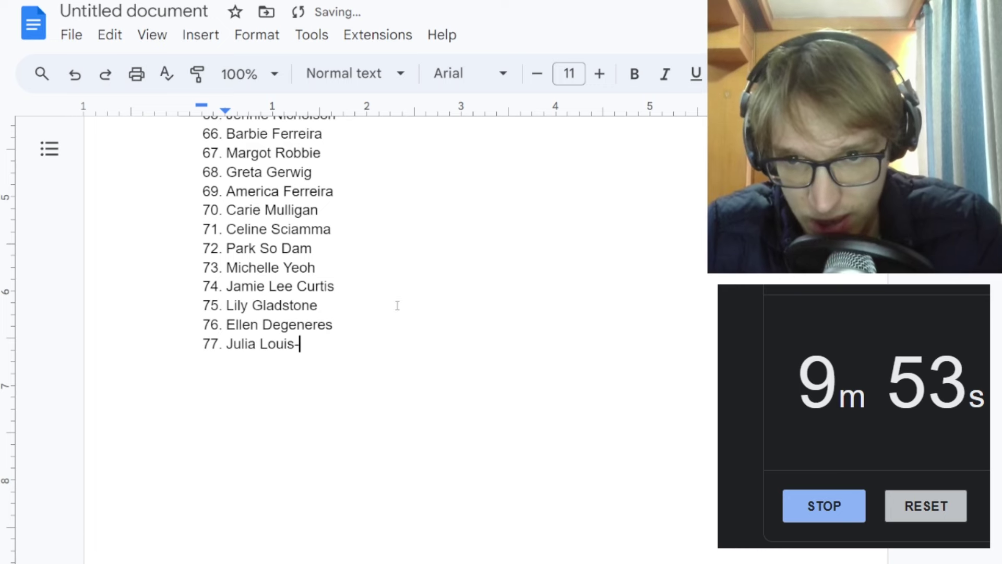
type("E")
key("BackSpace")
type("Dreyfus")
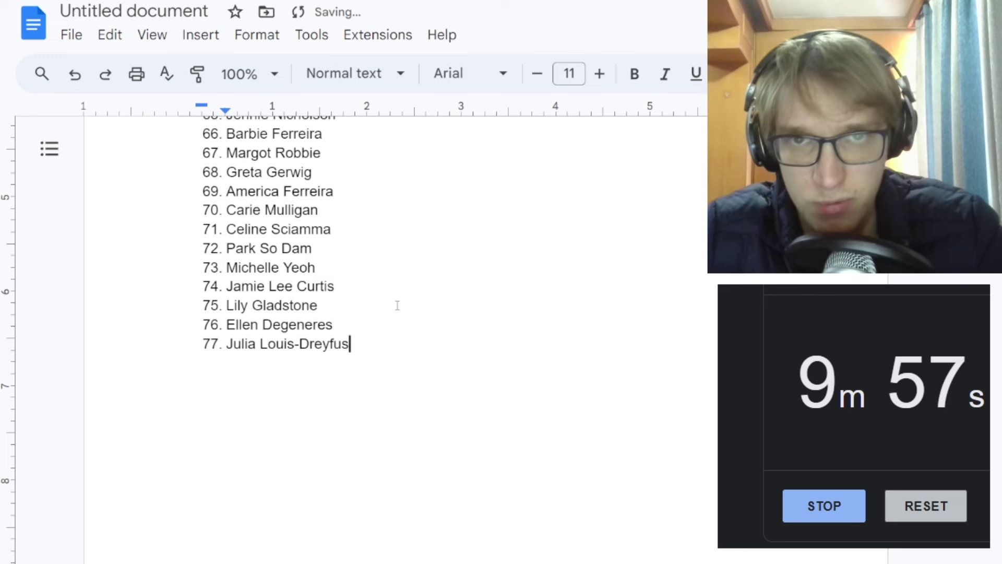
key("Return")
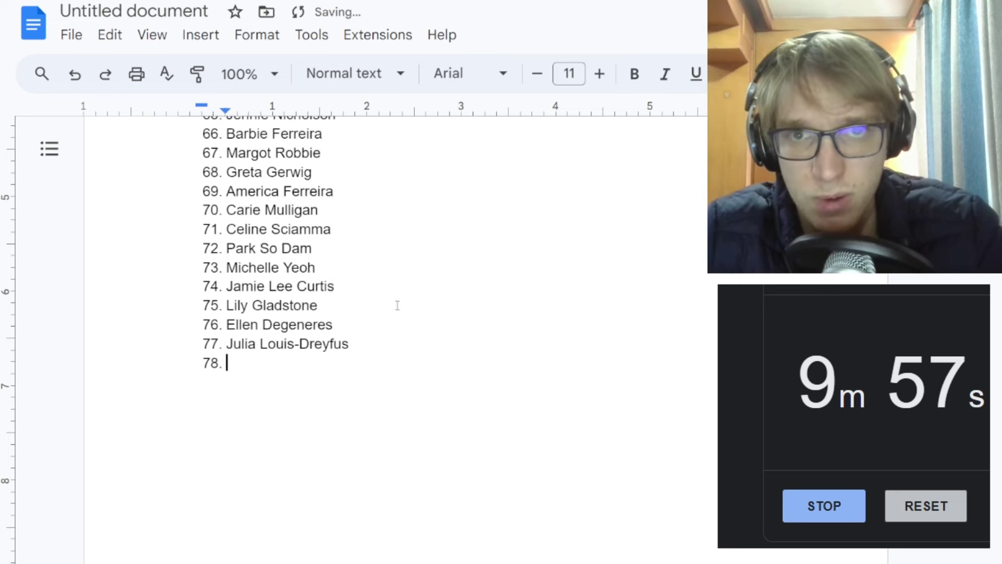
type("Sarah")
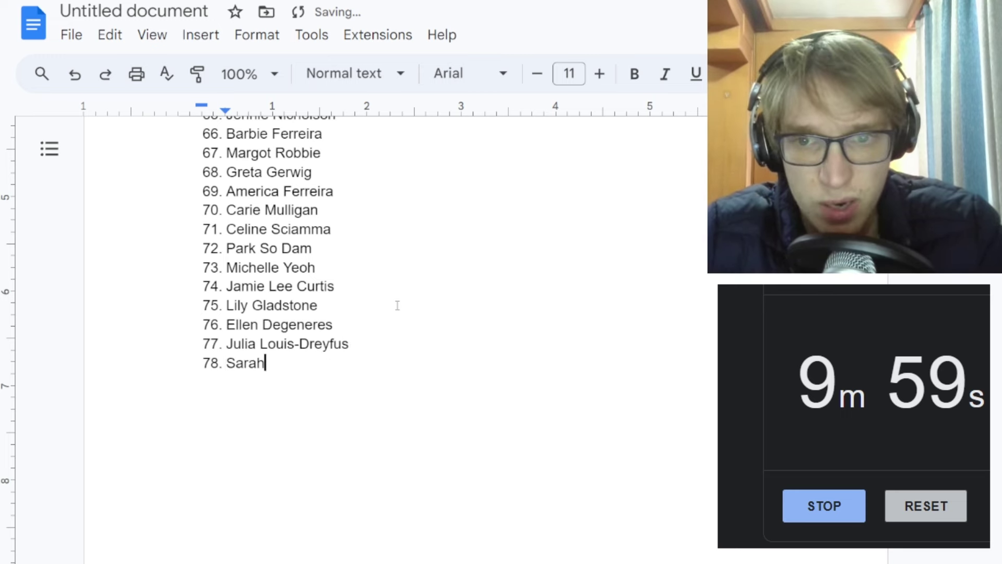
type(" Silverman")
key("Return")
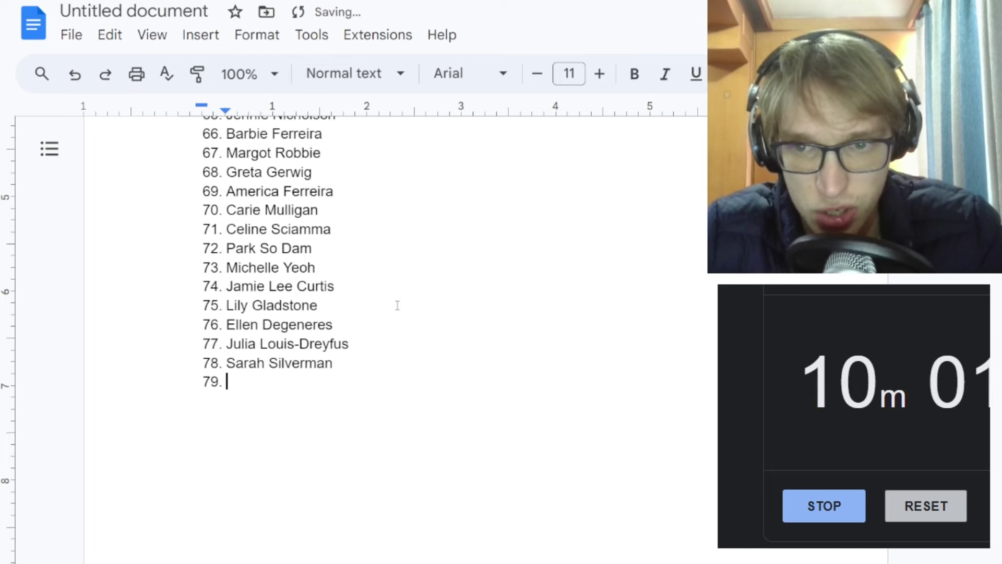
Enter Sarah Snook as item 79 and start item 80.
type("Sarah Sn")
scroll(397, 305, "up", 15)
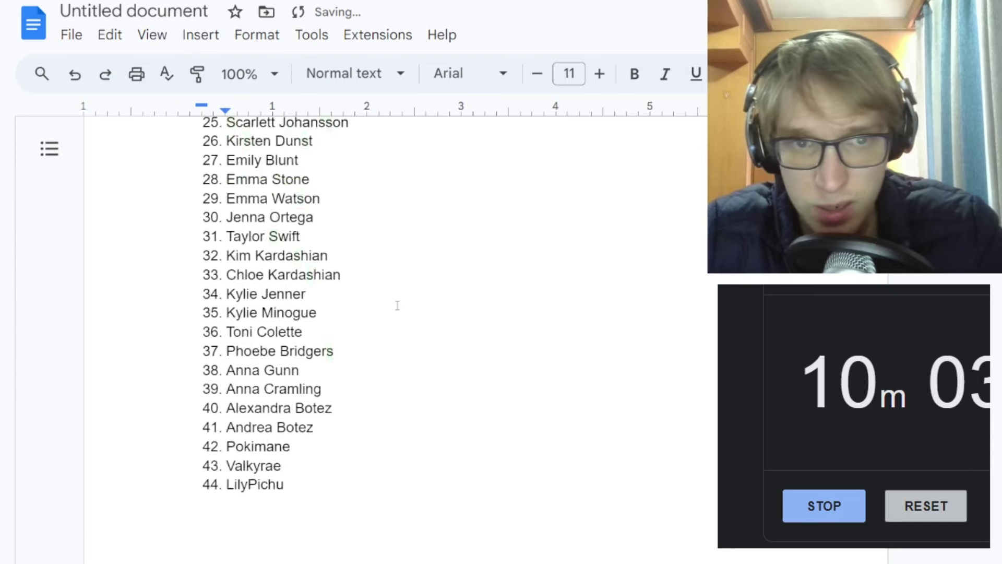
type("ook")
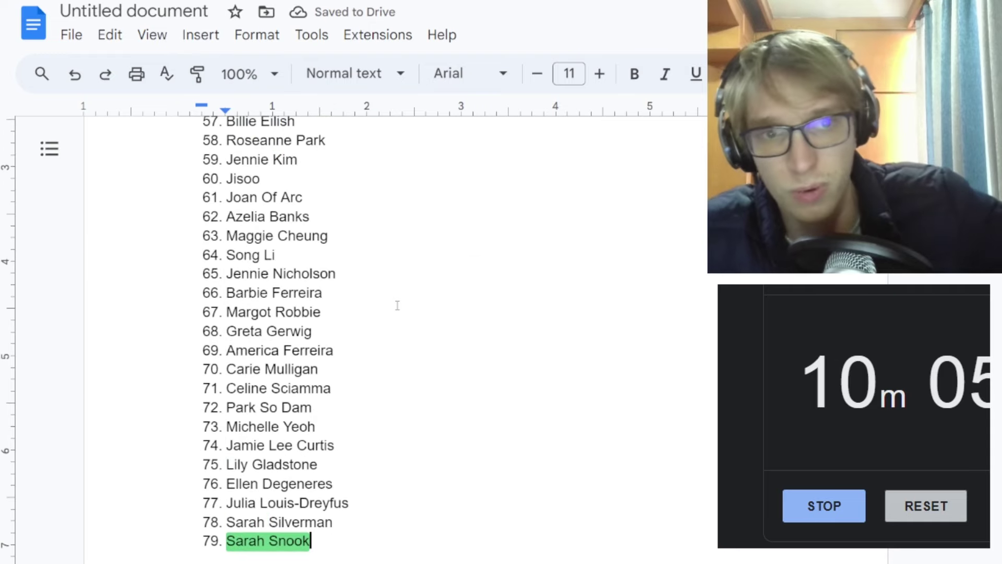
scroll(397, 305, "down", 4)
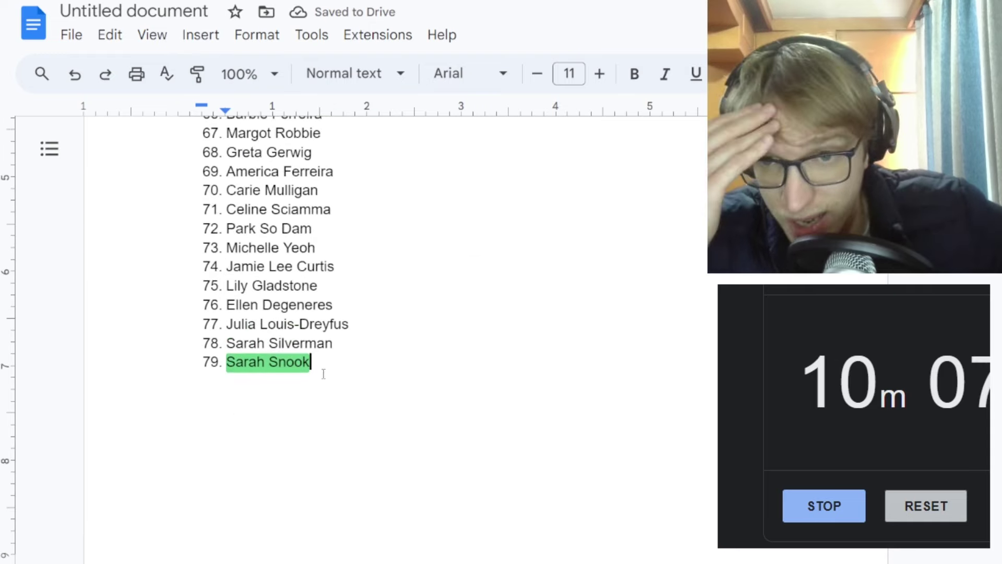
key("Return")
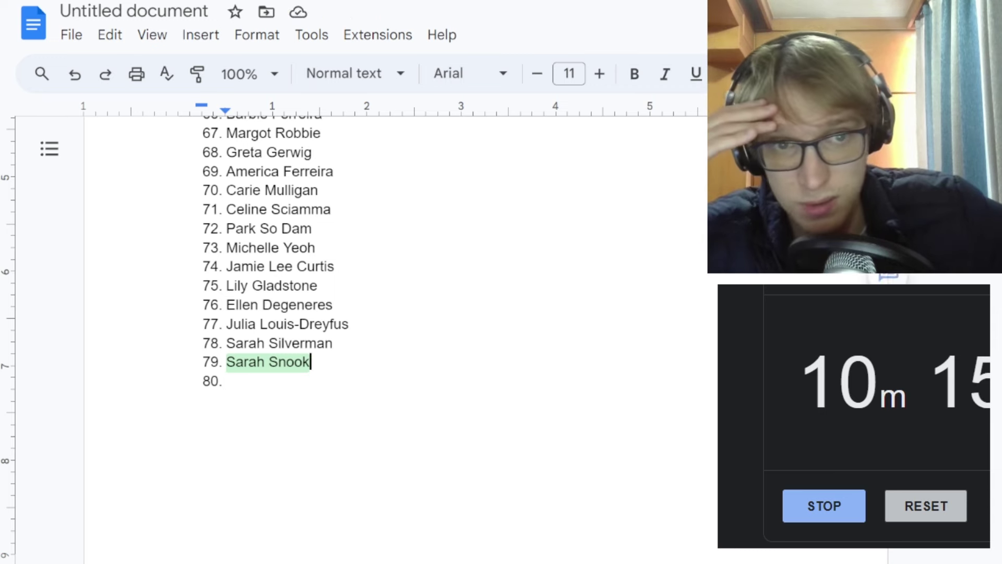
Add Kathy Freeman, Selena Gomez and Olivia Rodrigo as items 80–82.
left_click(292, 383)
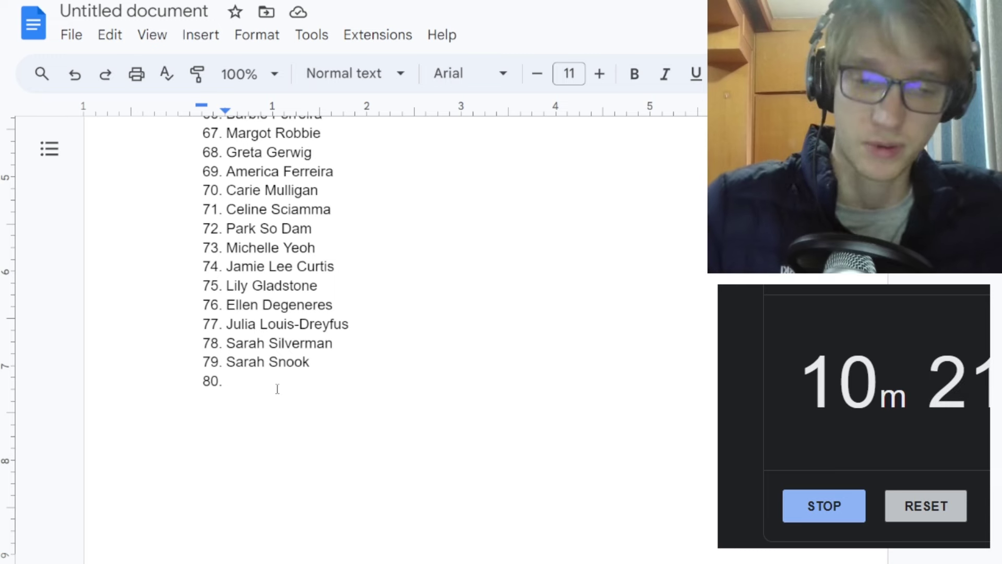
type("Kathy Freeman")
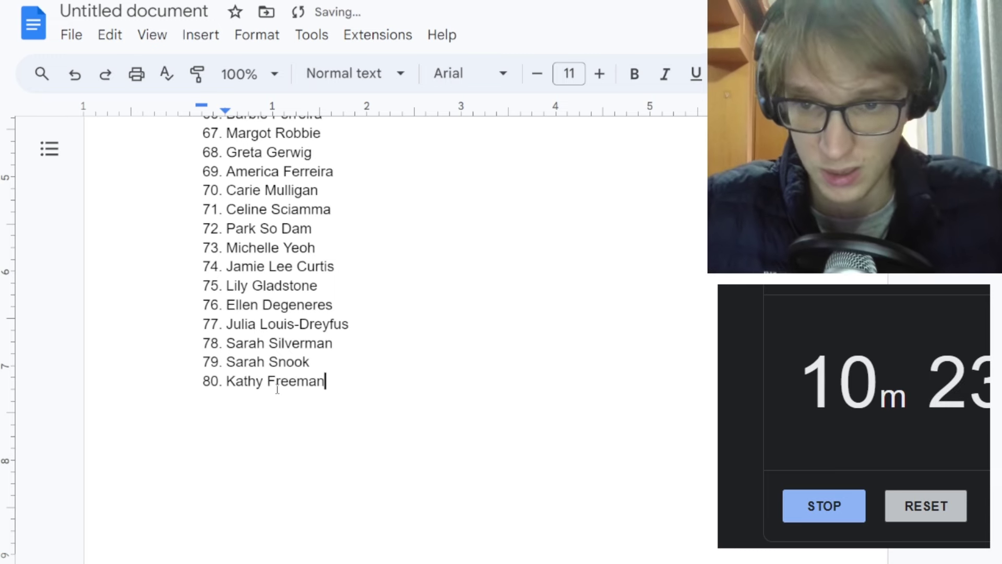
key("Return")
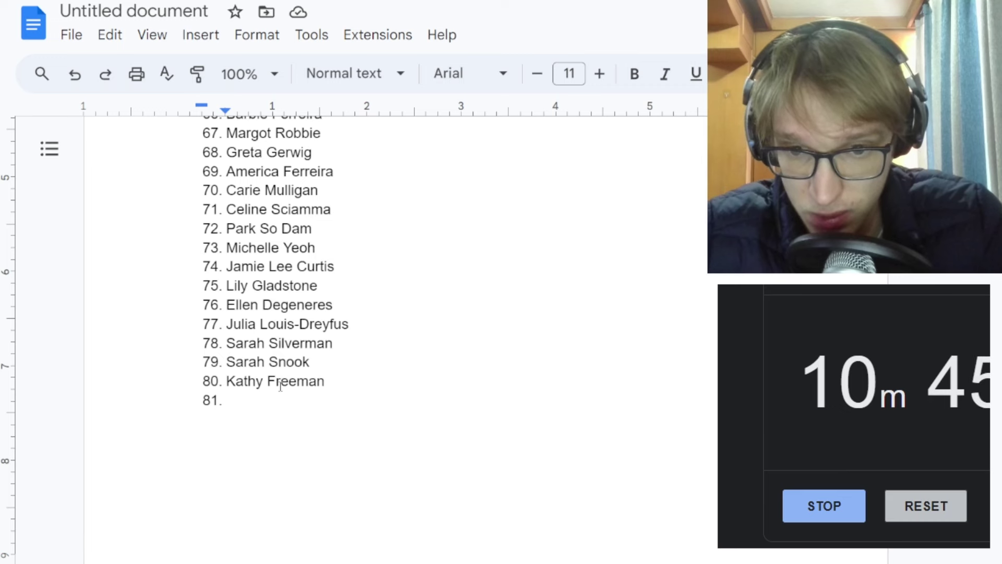
type("S")
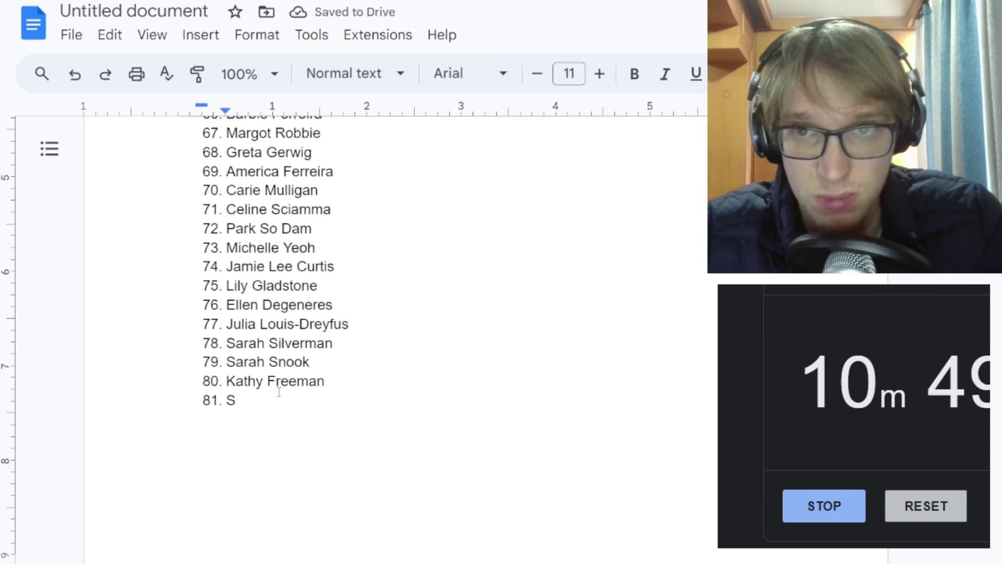
type("elena ")
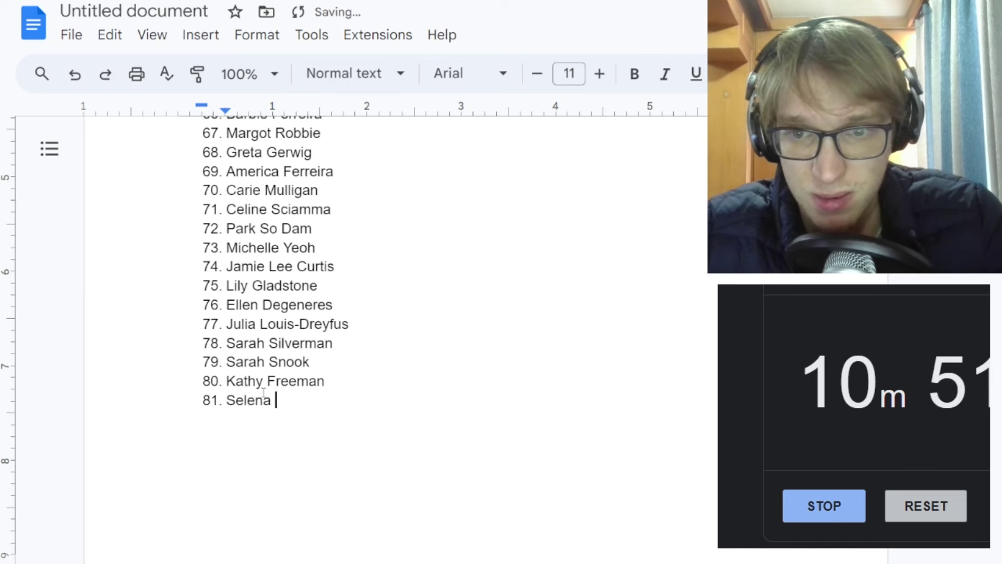
type("Gomez")
key("Return")
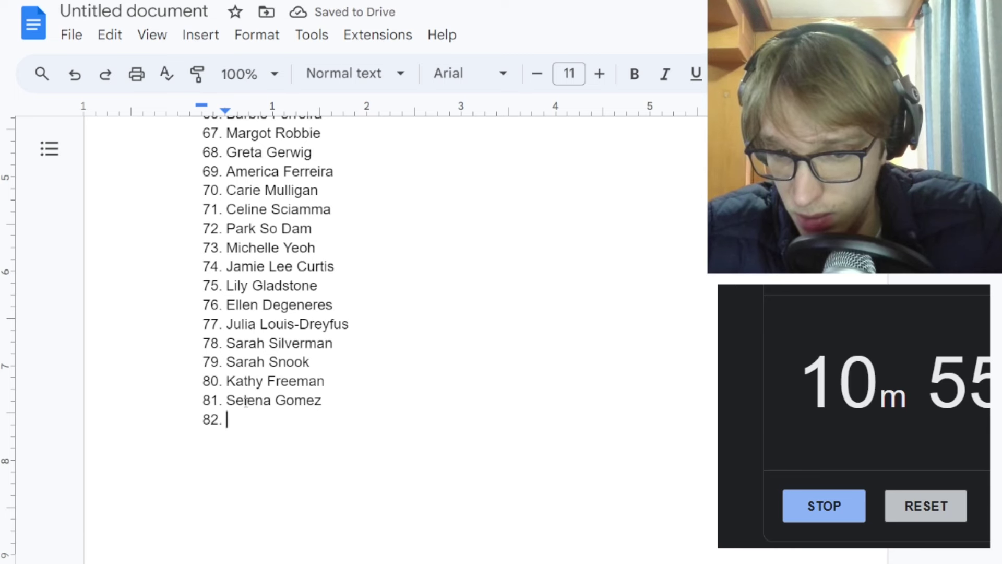
type("Olivia Rodrigo")
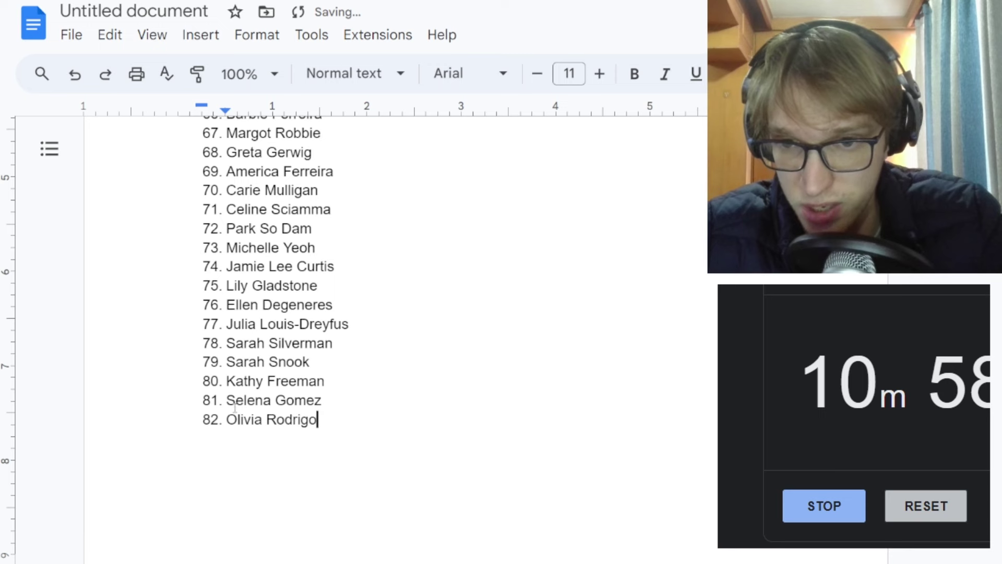
key("Return")
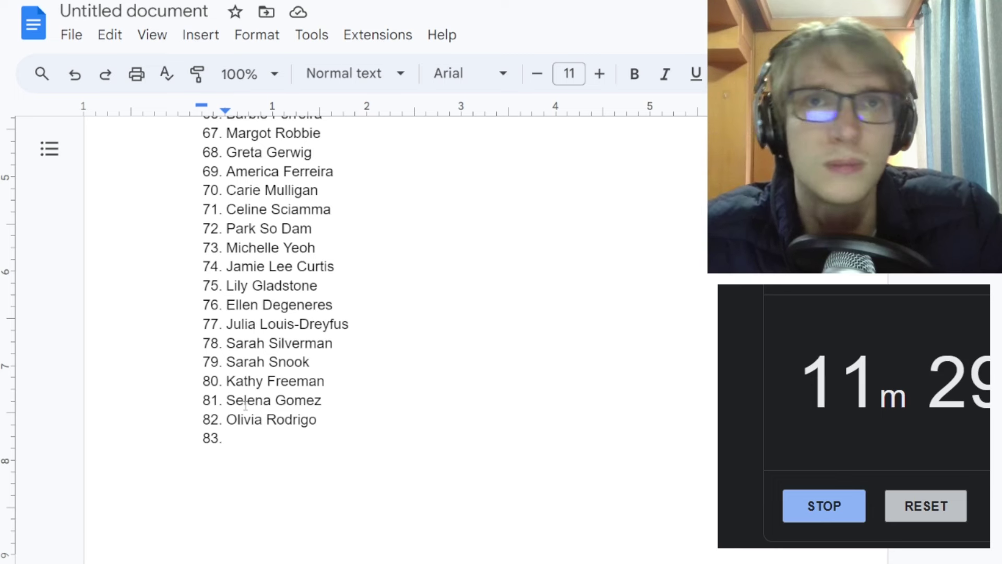
Type Lupita Nyongo and Keke Palmer as items 83–84, erasing 'Brian' from item 85.
type("Lu")
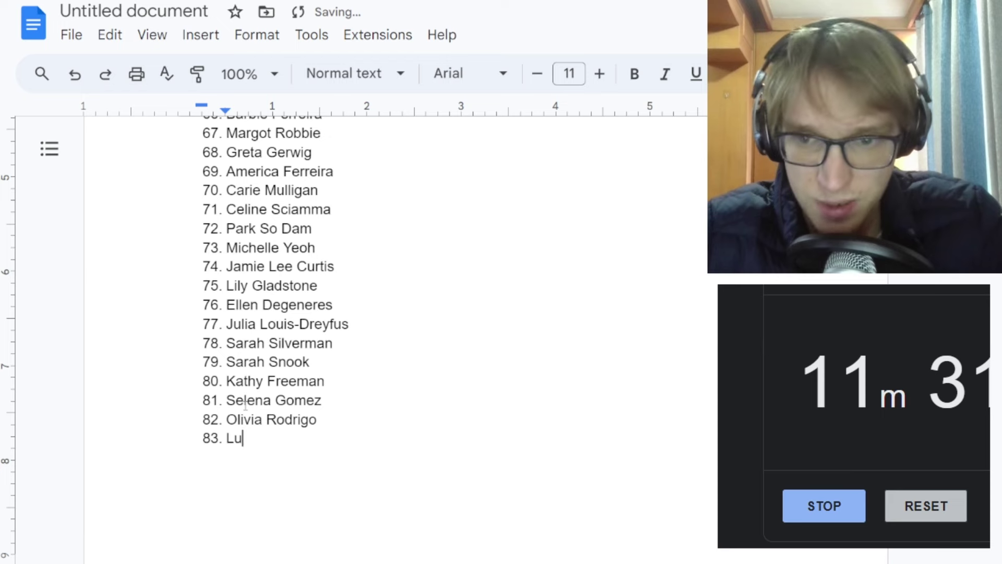
type("pita Nyongo")
key("Return")
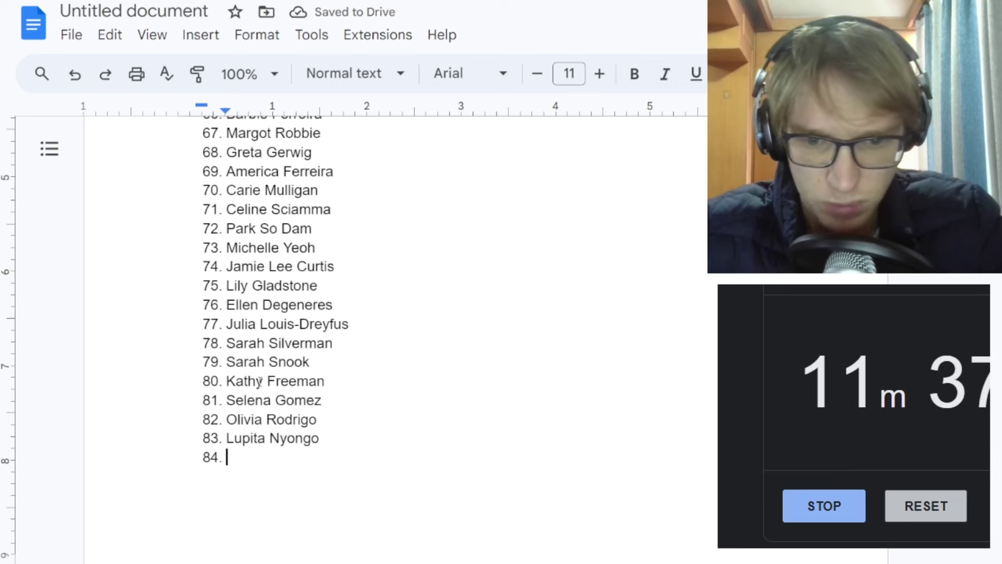
type("Keke Palmer")
key("Return")
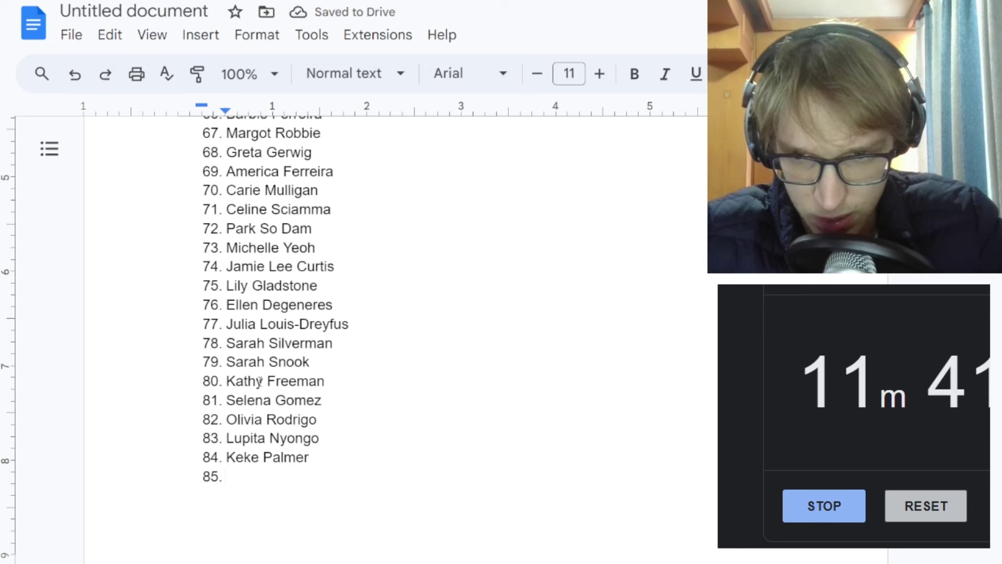
type("Brian")
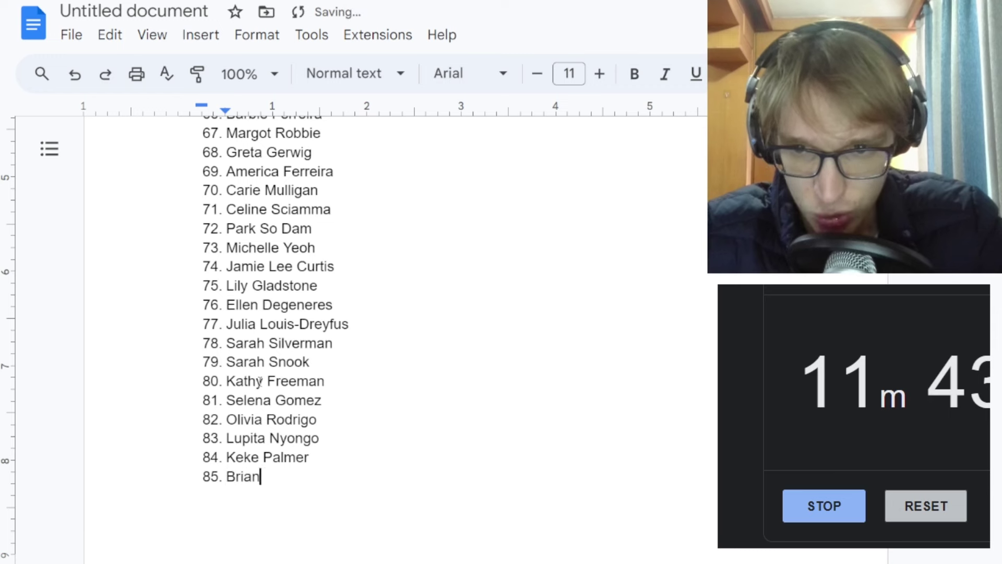
key("BackSpace")
key("BackSpace")
key("BackSpace")
key("BackSpace")
key("BackSpace")
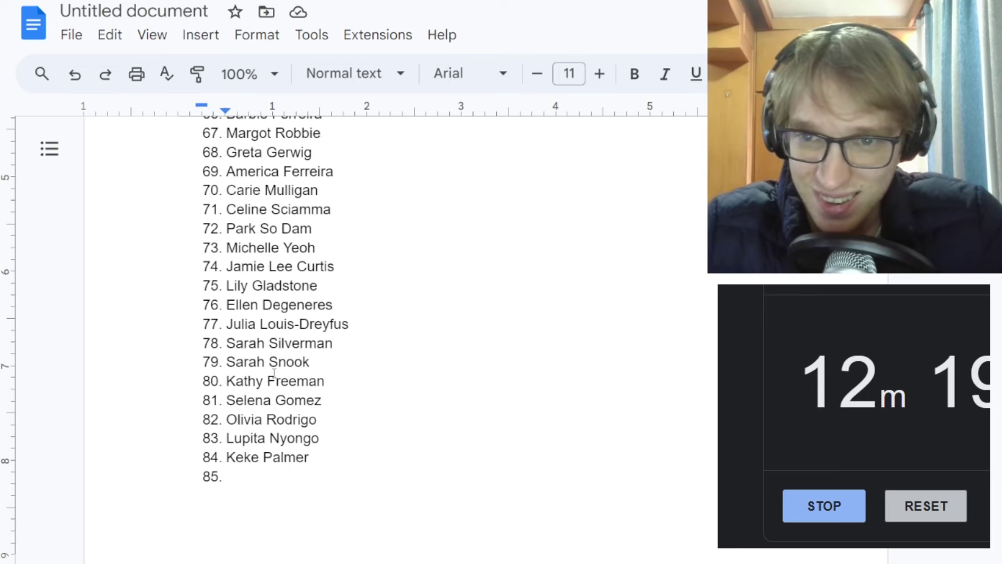
Add Carrie Fischer and Daisy Ridley as items 85 and 86.
type("C")
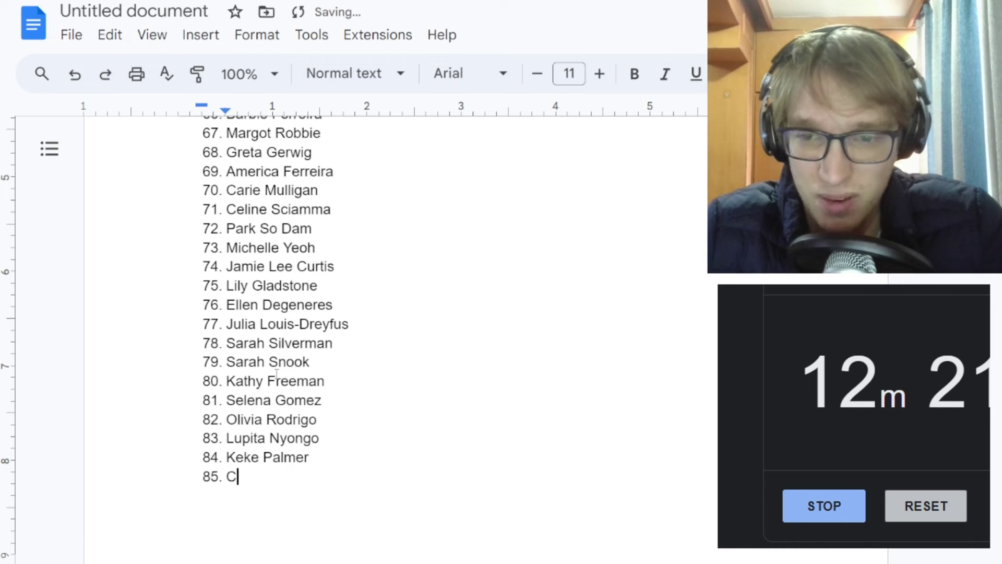
type("arrie Fischer")
key("Return")
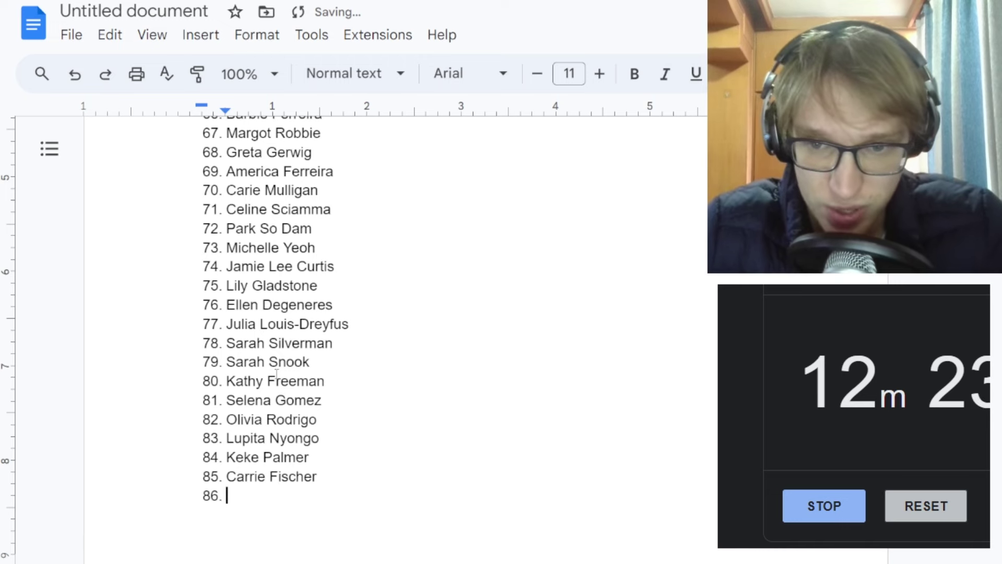
type("Daisy Ridley")
key("Return")
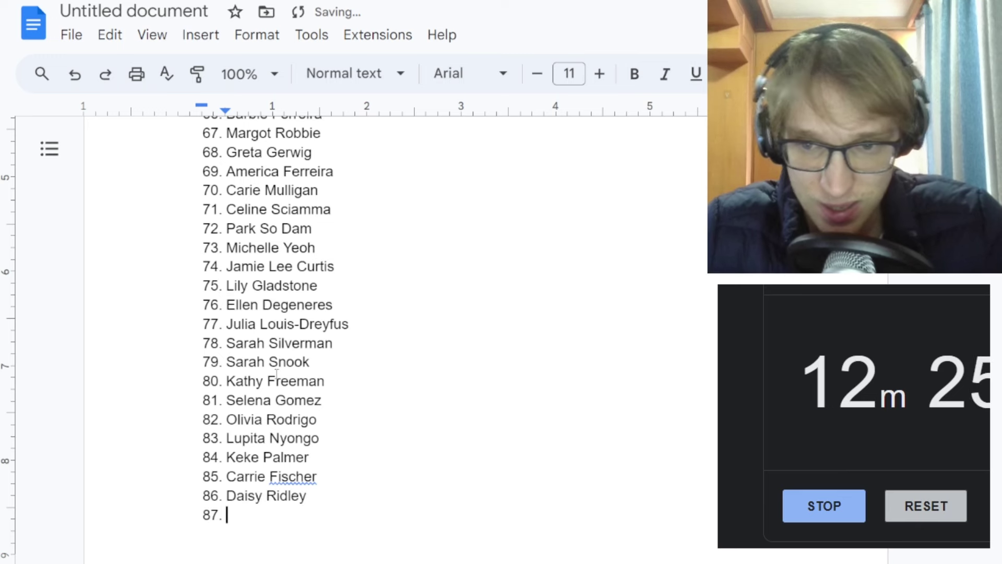
Clear the false starts 'Daisy' and 'Dianne', leaving item 87 empty and numbered.
type("Daisy\\")
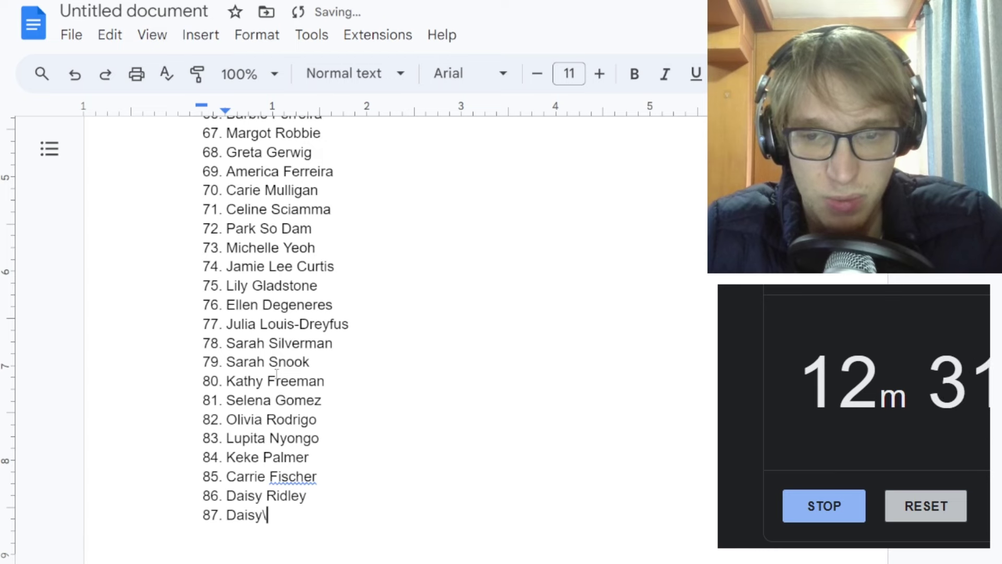
key("BackSpace")
key("BackSpace")
key("BackSpace")
key("BackSpace")
key("BackSpace")
key("BackSpace")
key("BackSpace")
key("BackSpace")
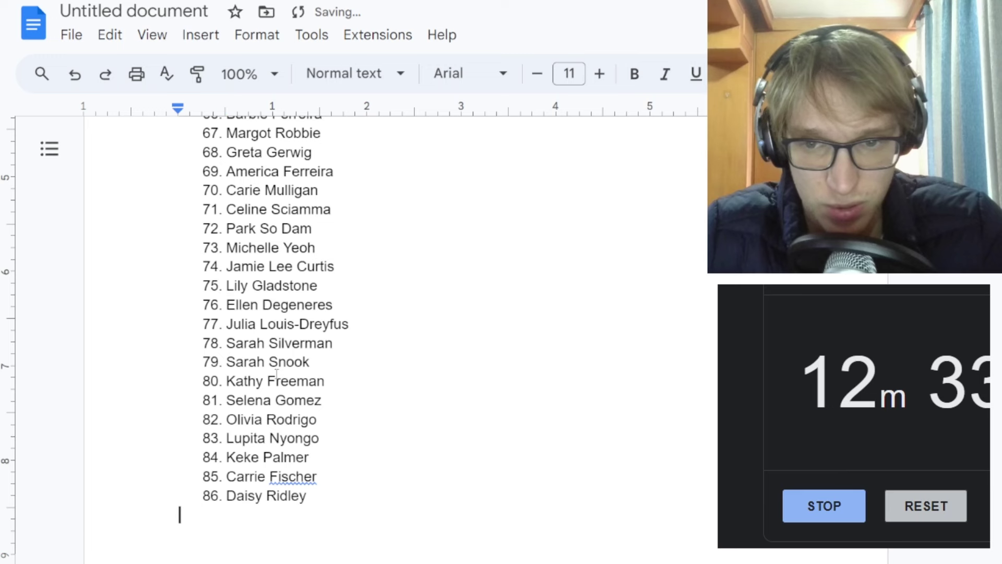
key("Return")
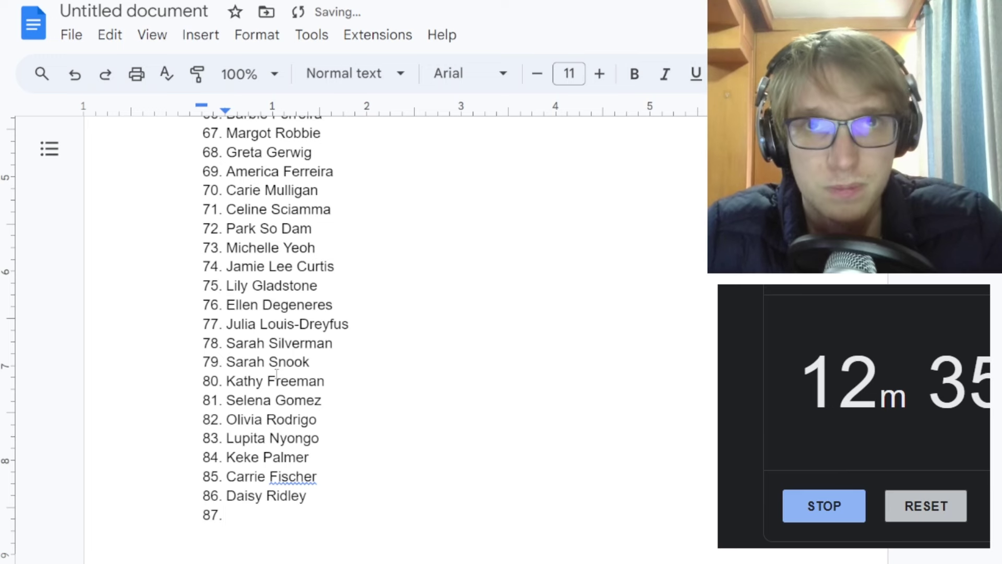
type("Dianne")
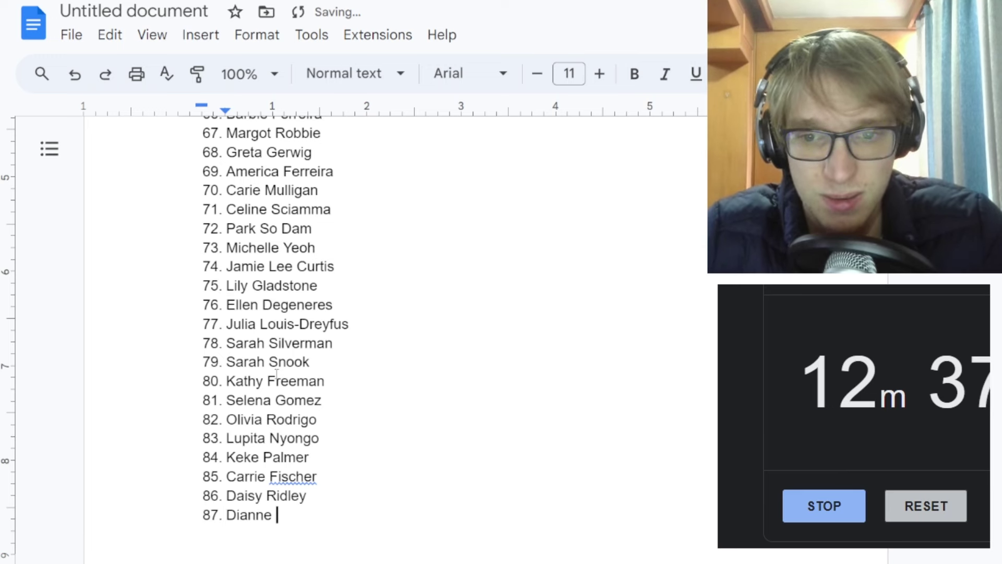
key("BackSpace")
key("BackSpace")
key("BackSpace")
key("BackSpace")
key("BackSpace")
key("BackSpace")
key("BackSpace")
key("BackSpace")
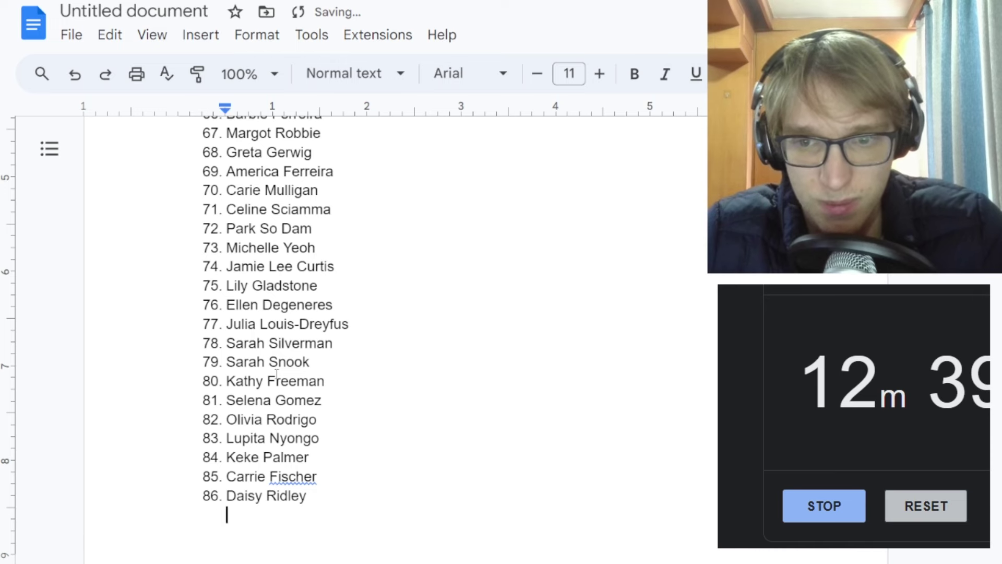
key("BackSpace")
key("Return")
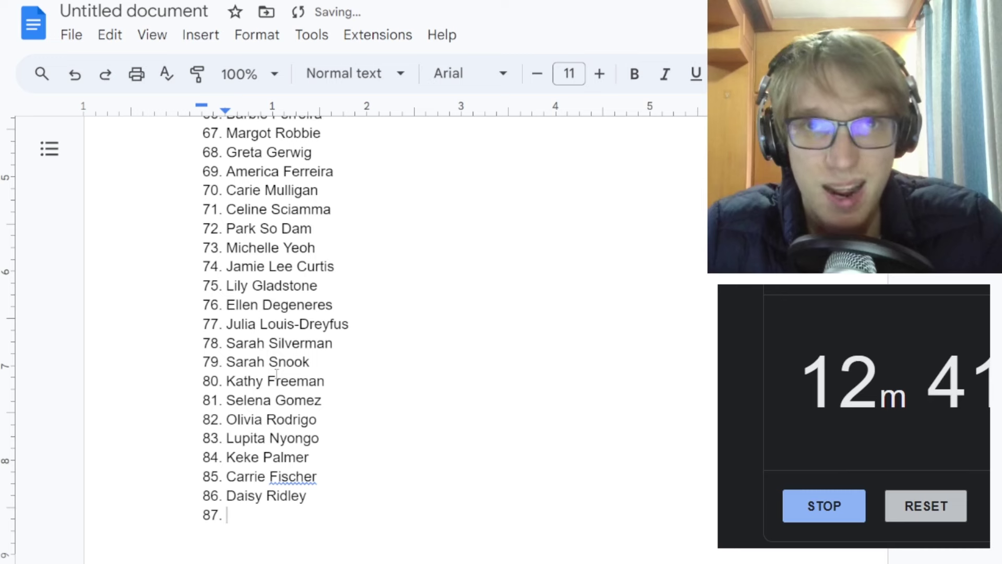
Enter Jennifer Lawrence as item 87, removing the stray 'd', and start item 88.
type("Jennifer Law")
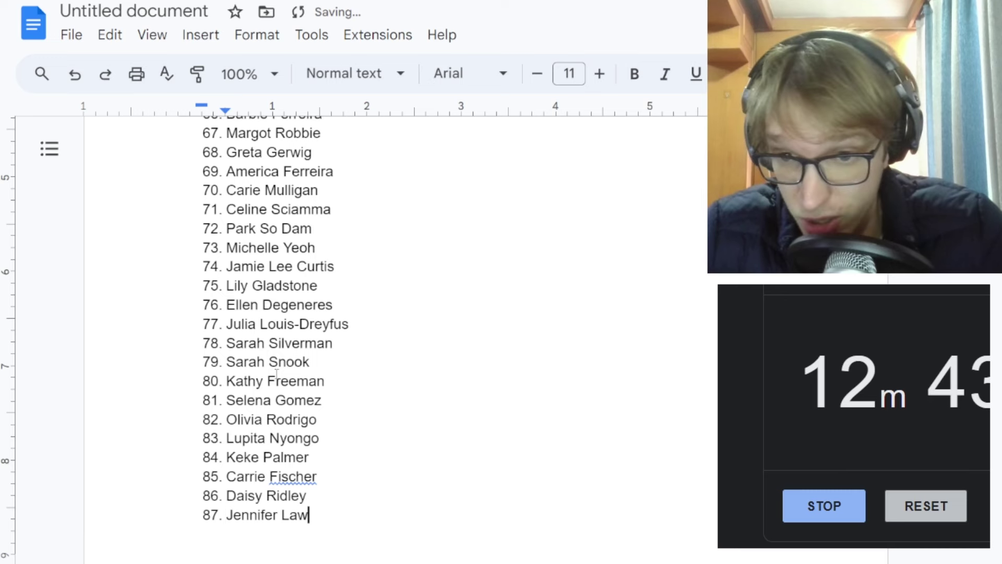
type("renced")
key("Return")
key("BackSpace")
key("BackSpace")
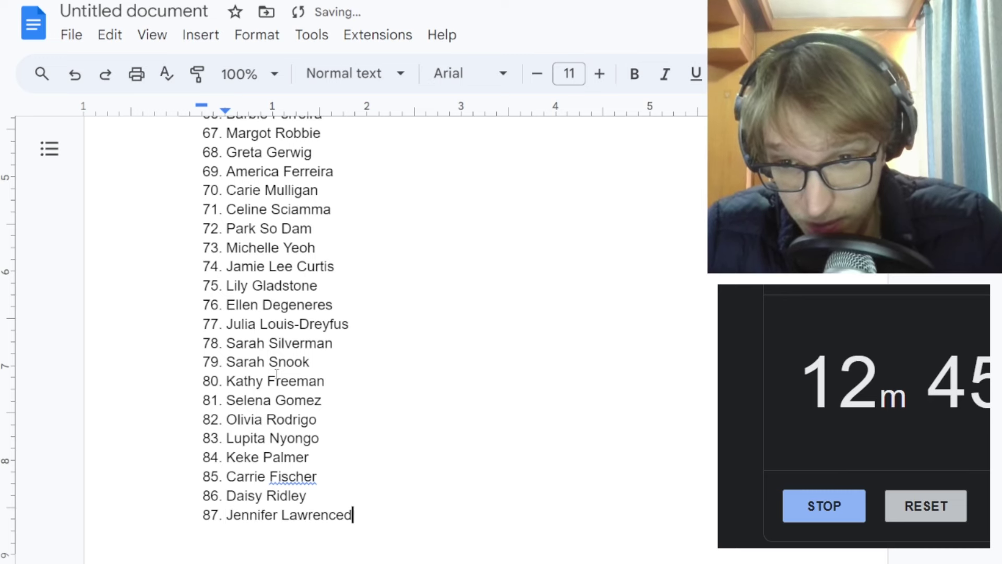
key("BackSpace")
key("Return")
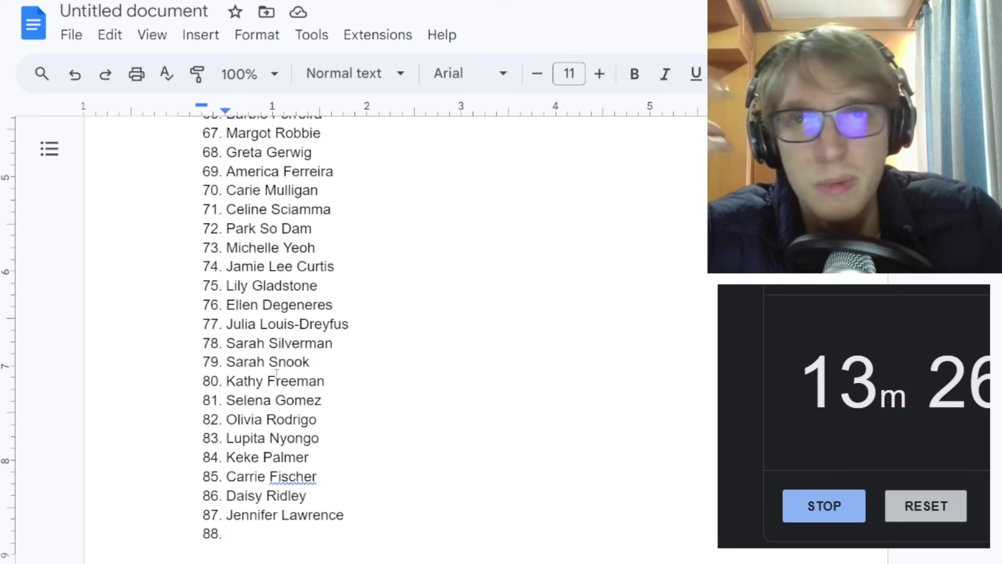
Add Kyedae and Emma Chamberlain as items 88 and 89.
type("Kyeda")
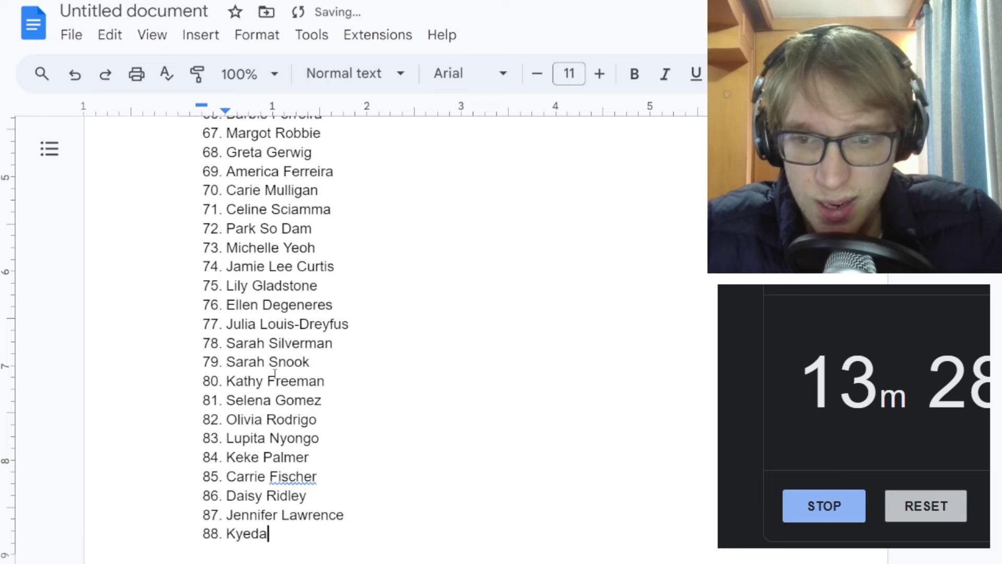
type("e")
key("Return")
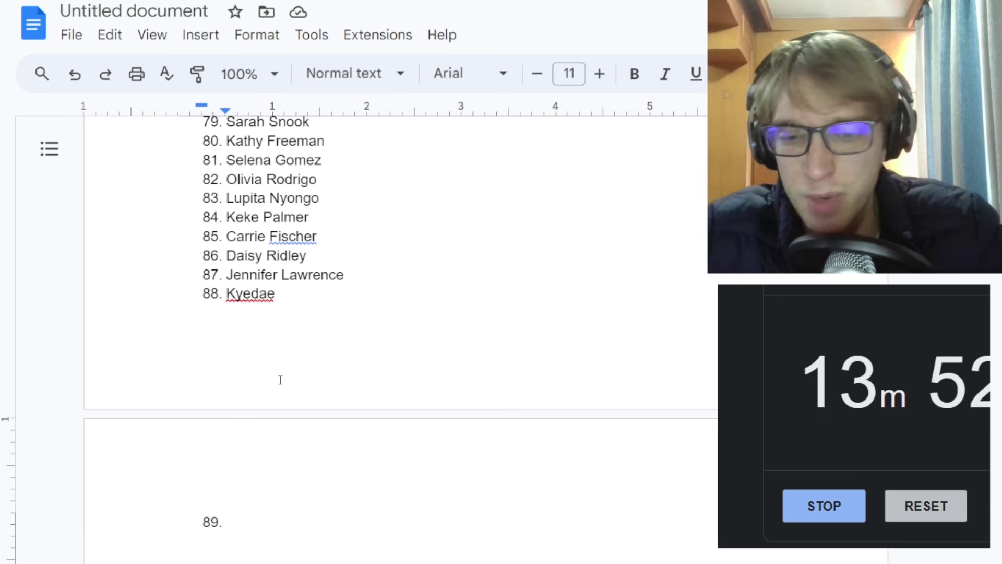
type("Emma Chamber")
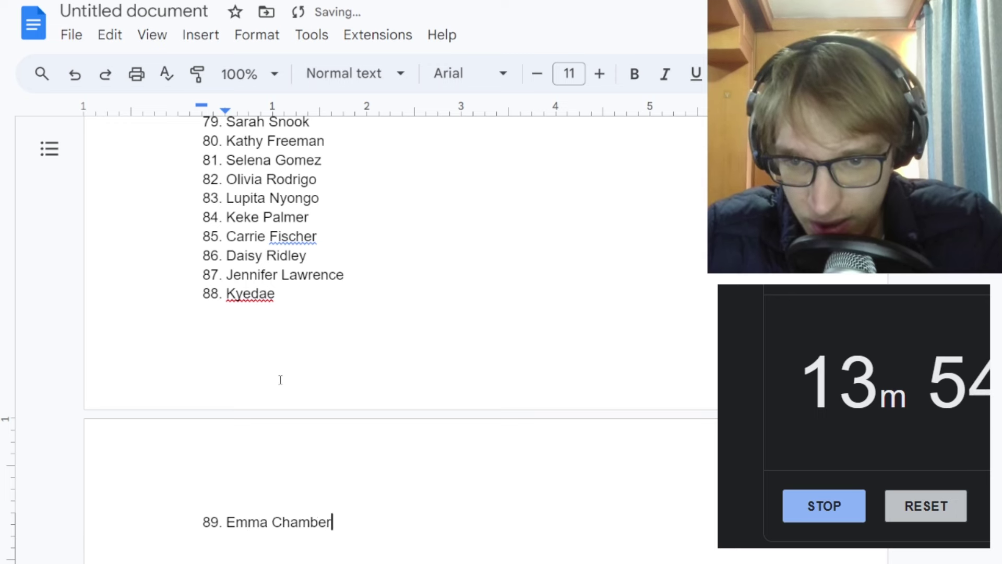
type("lain")
key("Return")
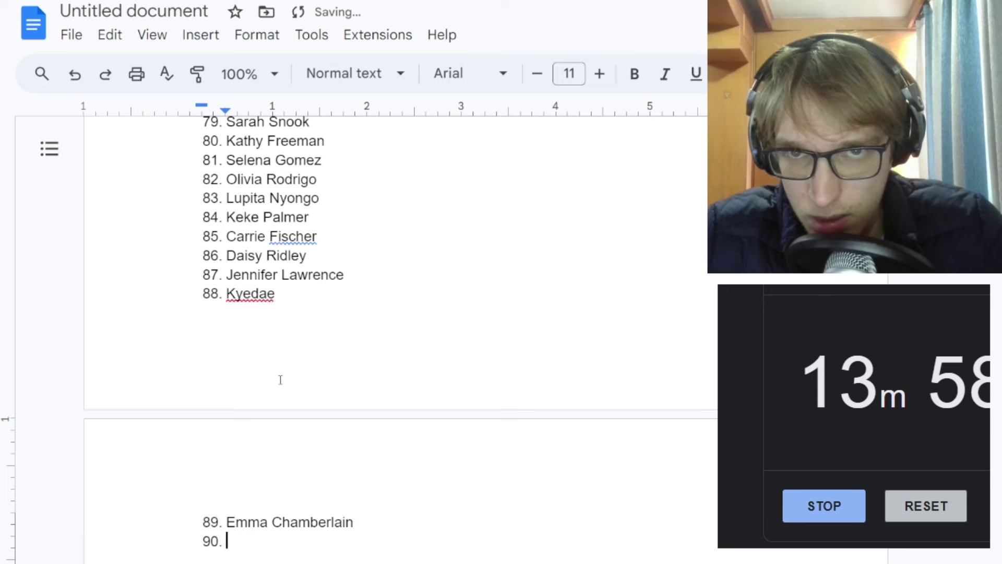
Replace the abandoned 'Nicollette' with Ana De Armas as item 90, then start item 91.
type("Ni")
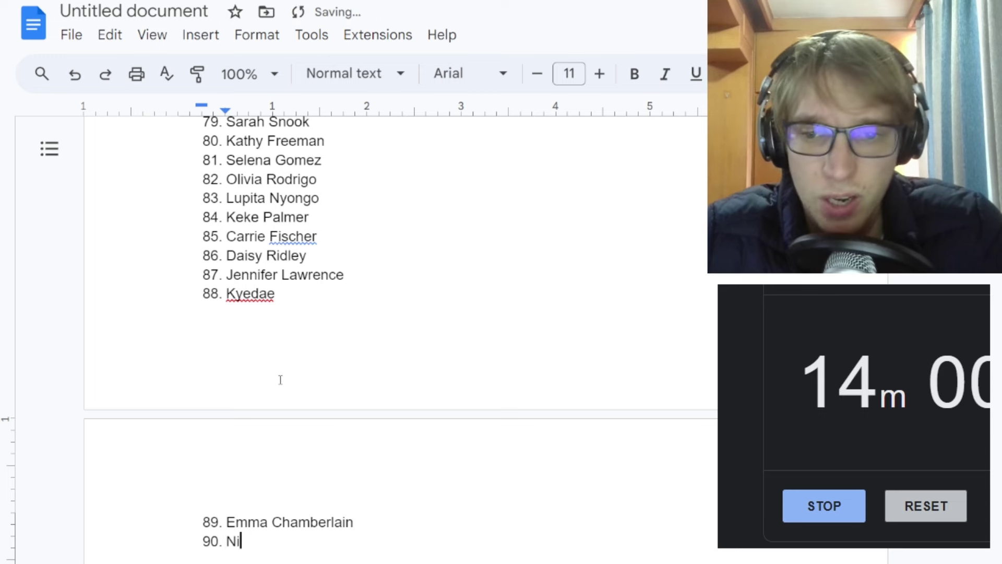
type("collette")
key("BackSpace")
key("BackSpace")
key("BackSpace")
key("BackSpace")
key("BackSpace")
key("BackSpace")
key("BackSpace")
key("BackSpace")
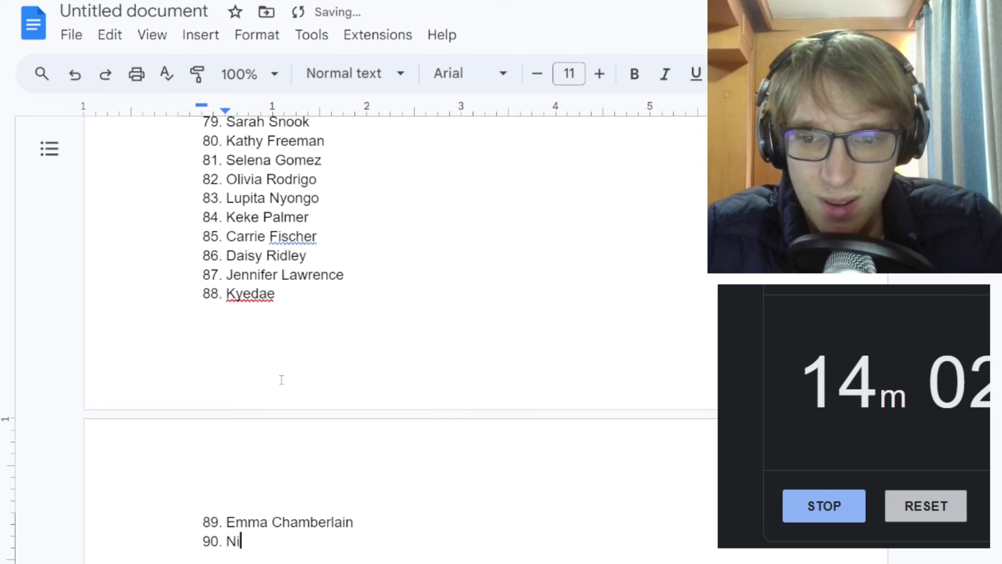
key("BackSpace")
key("BackSpace")
key("BackSpace")
key("BackSpace")
key("Return")
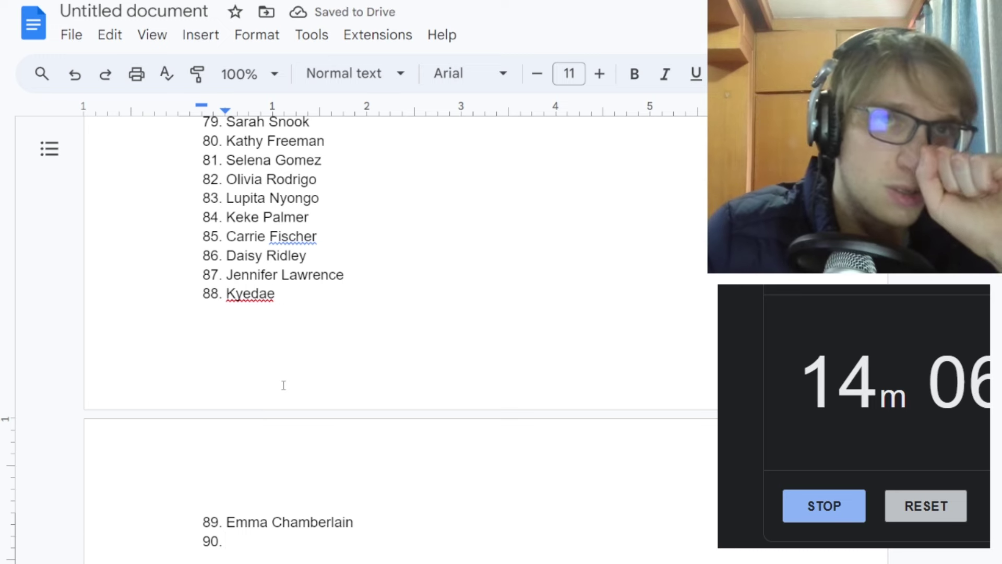
type("An")
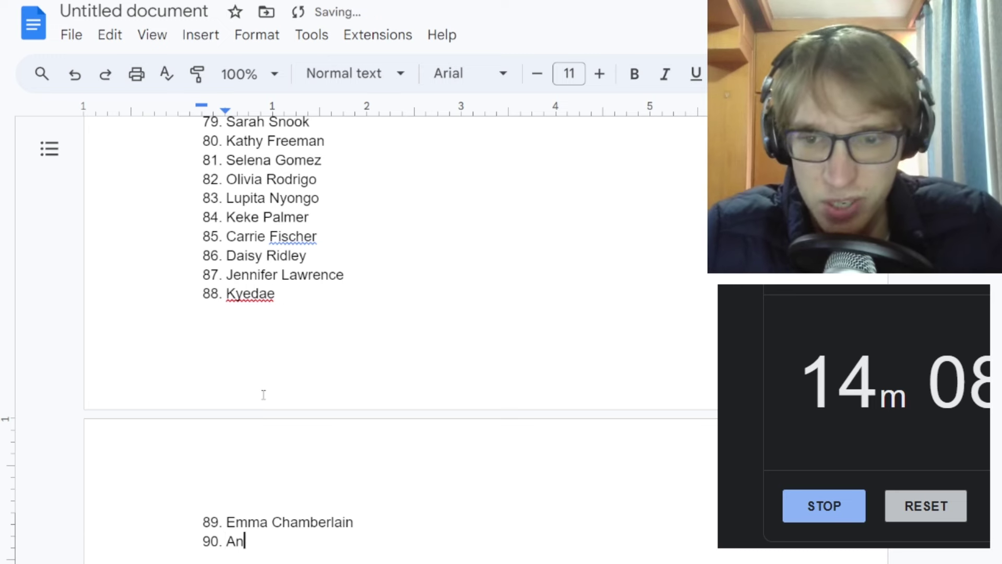
type("a De")
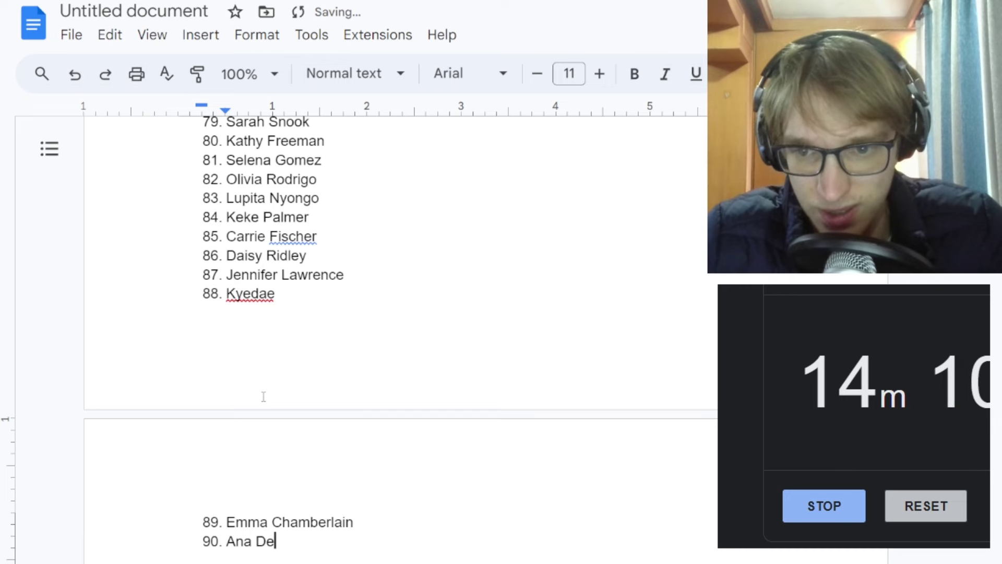
type(" Armas")
key("Return")
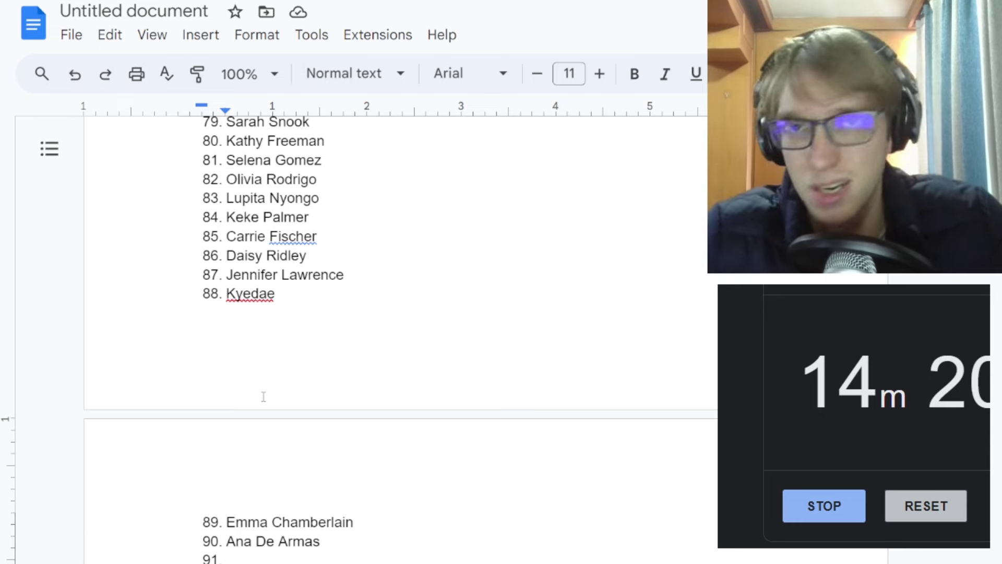
Replace the stray text and false start on item 91 with Hunter Schafer, beginning item 92.
type("f")
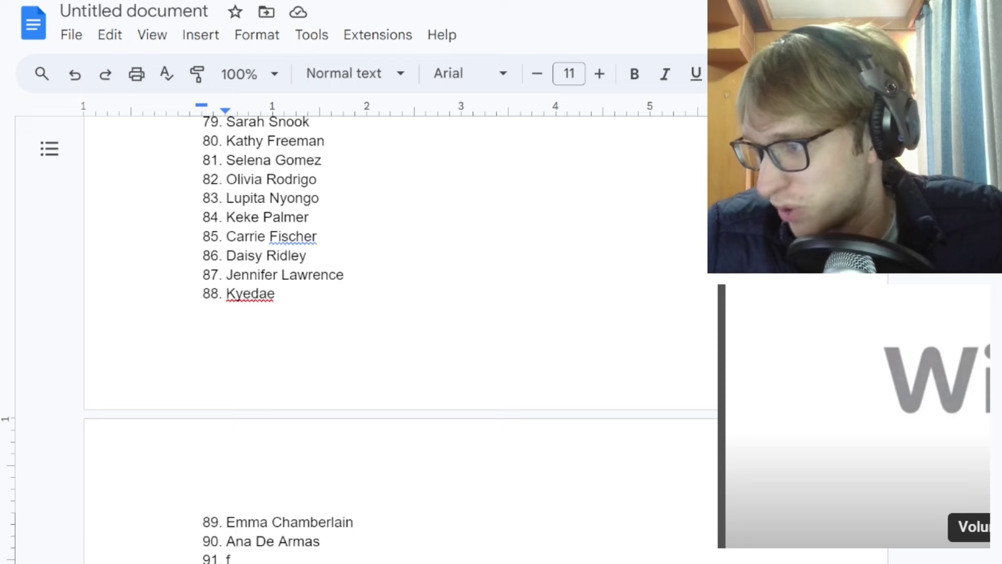
double_click(248, 560)
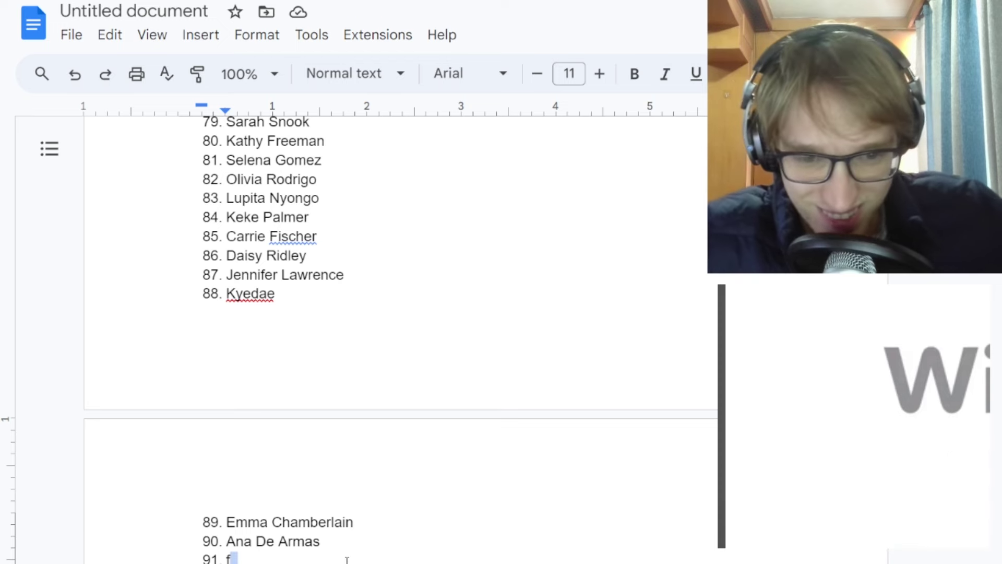
key("BackSpace")
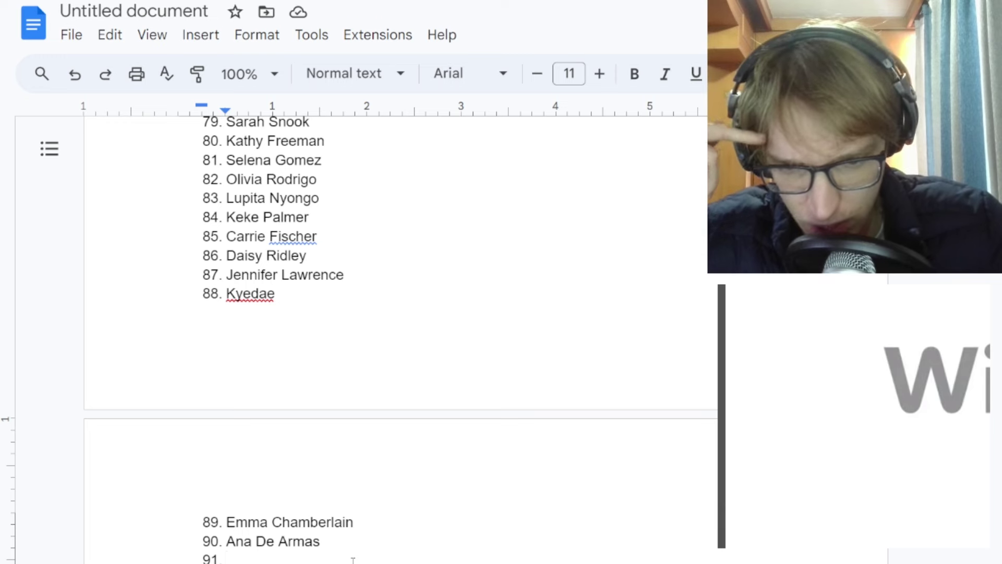
type("Brian Cranston")
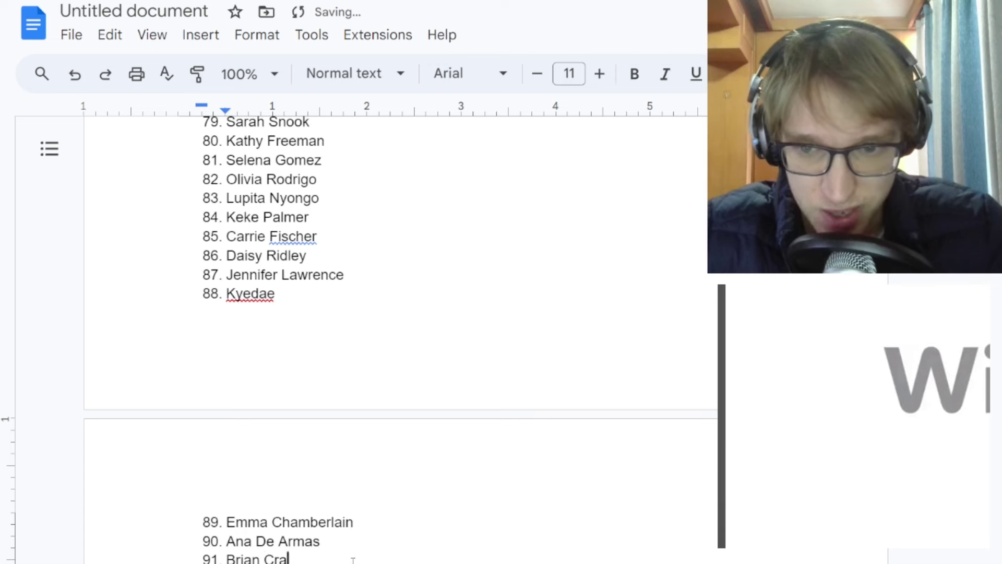
key("BackSpace")
key("BackSpace")
key("BackSpace")
key("BackSpace")
key("BackSpace")
key("BackSpace")
key("BackSpace")
key("BackSpace")
key("BackSpace")
key("BackSpace")
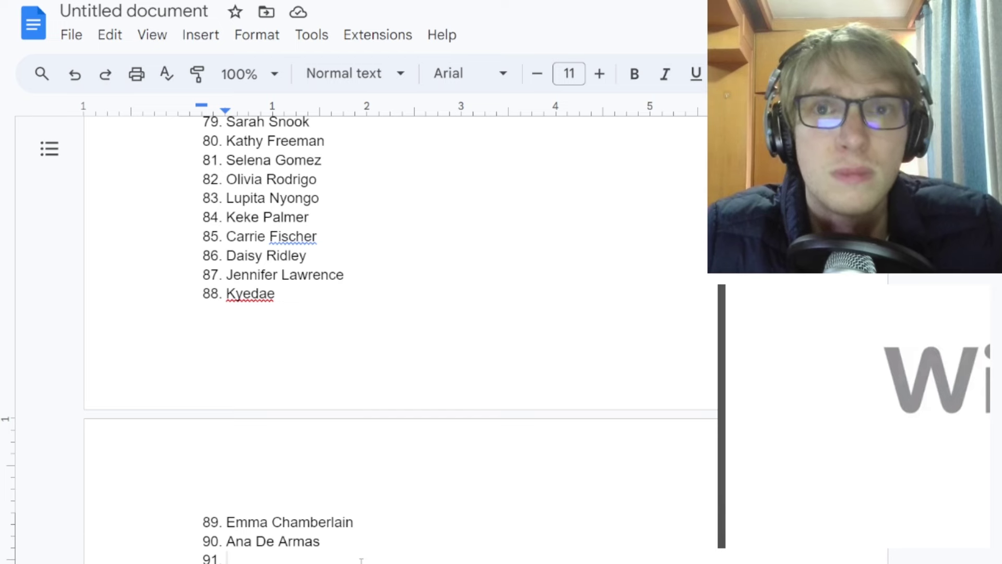
type("Hu")
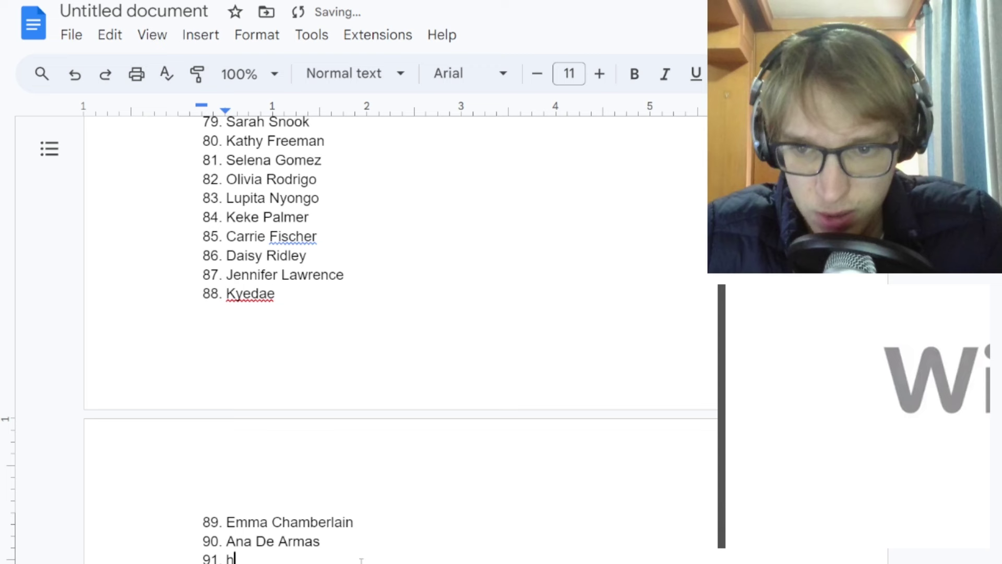
type("nter Schafer")
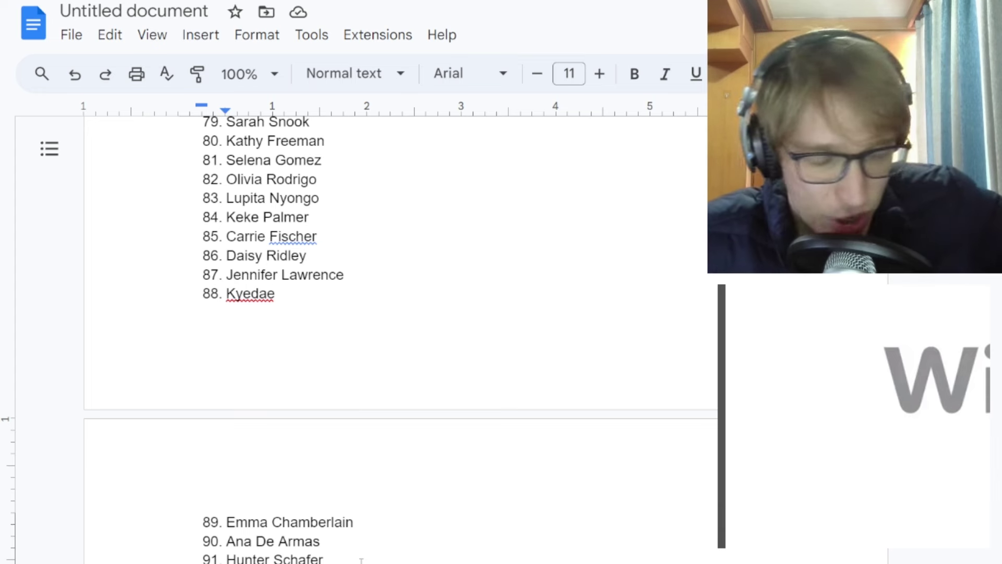
key("Return")
Enter Angelina Jolie, Megan Fox and Megan Thee Stallion as items 92–94, leaving empty item 95.
scroll(434, 521, "down", 2)
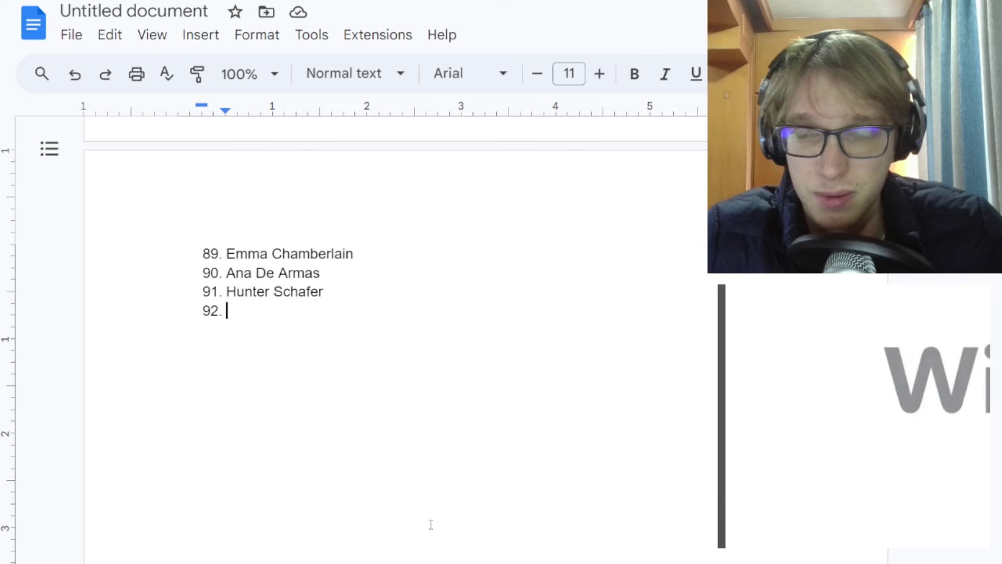
type("A")
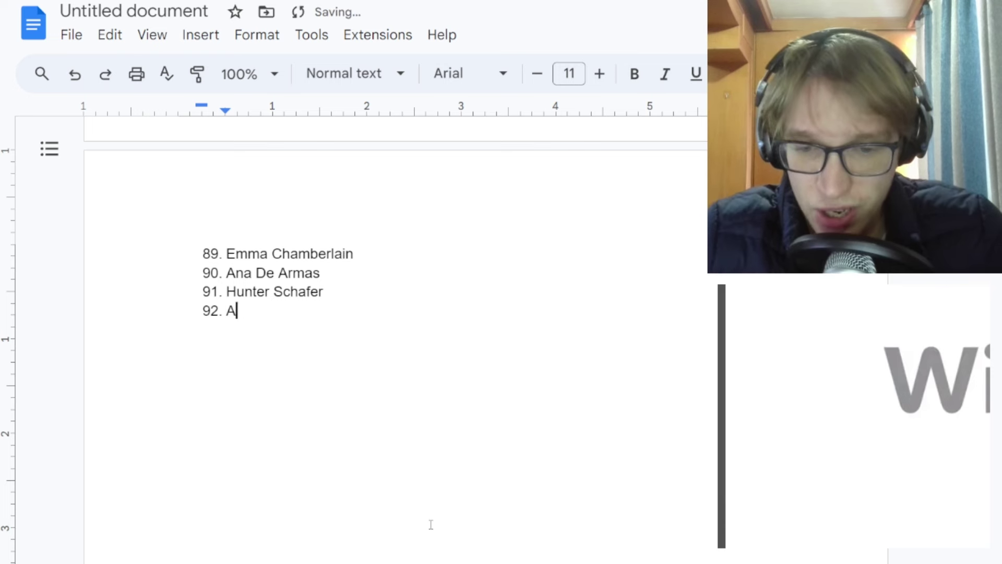
type("ngelina Jolie")
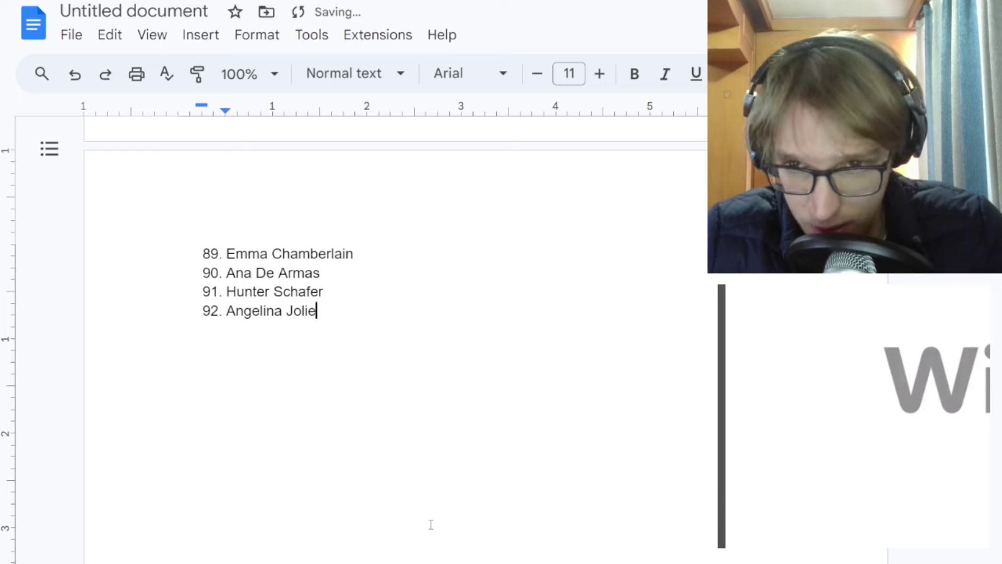
key("Return")
type("Megan Fox")
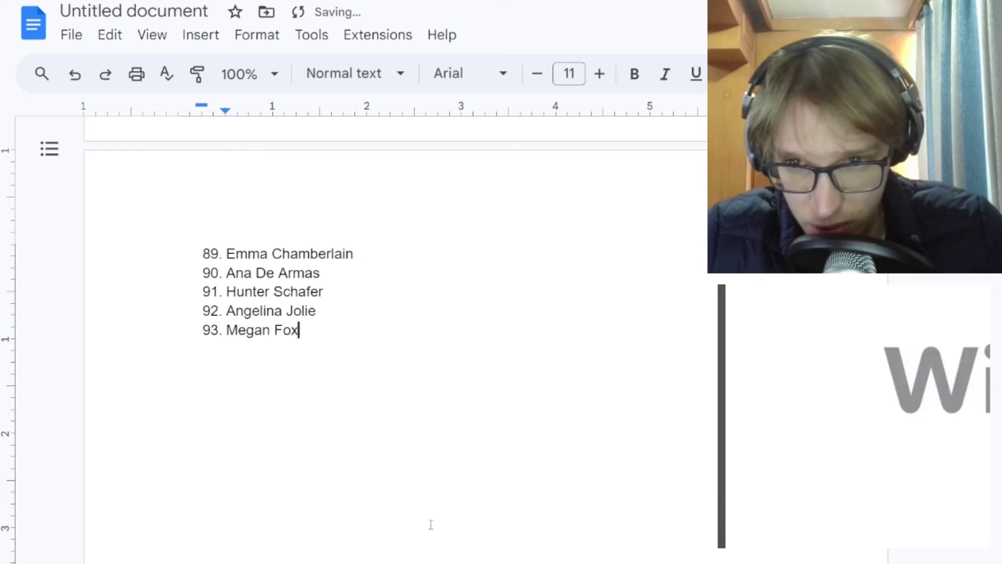
key("Return")
type("Meg")
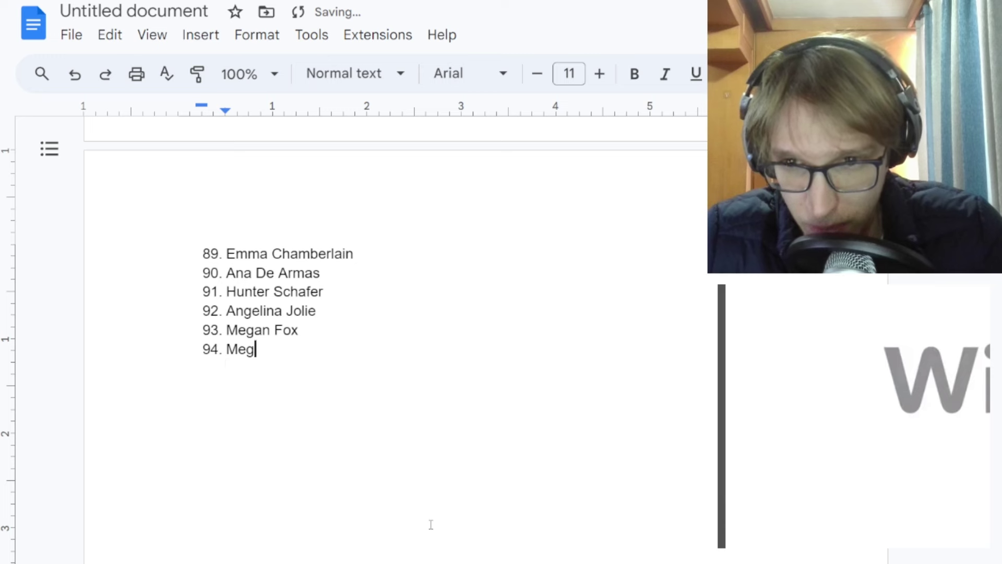
type("an Thee Stallion")
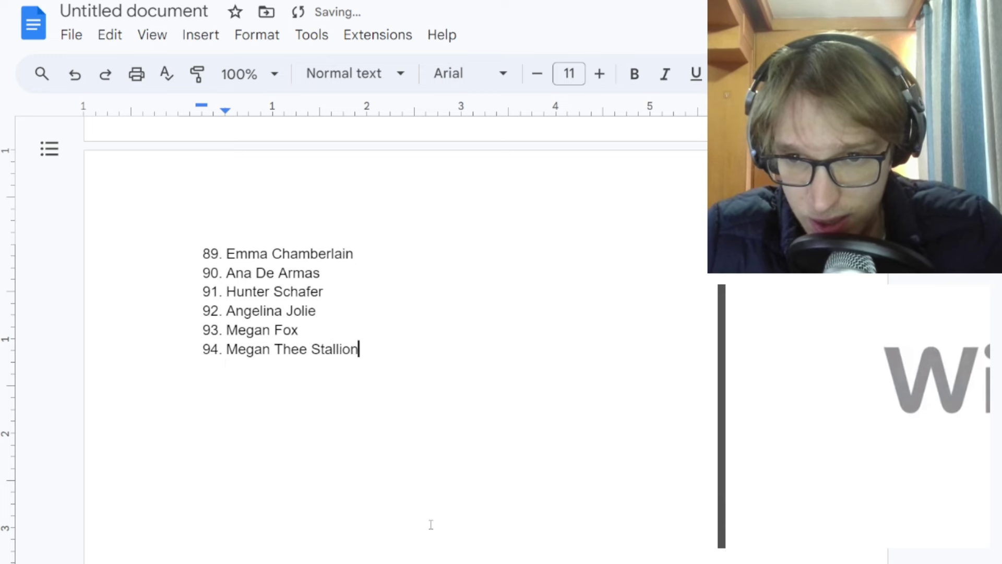
key("Return")
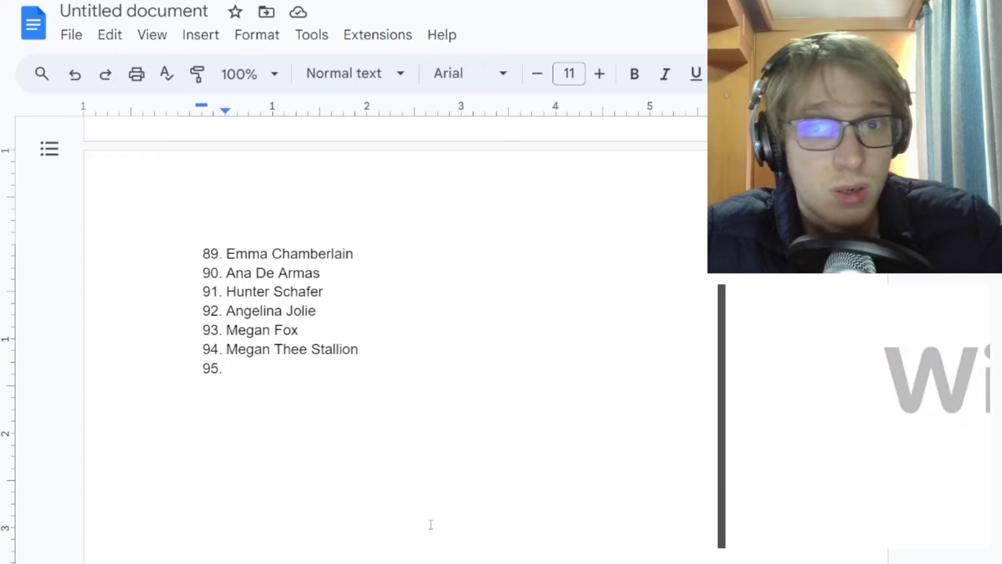
Erase the abandoned entry on item 95 and enter Natalie Dormer there.
scroll(431, 524, "up", 20)
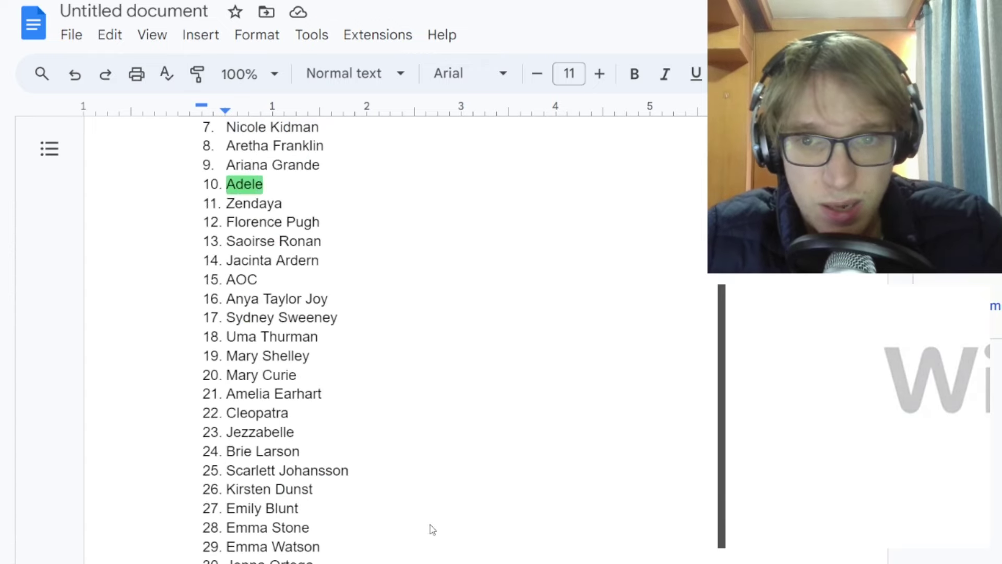
scroll(417, 487, "down", 17)
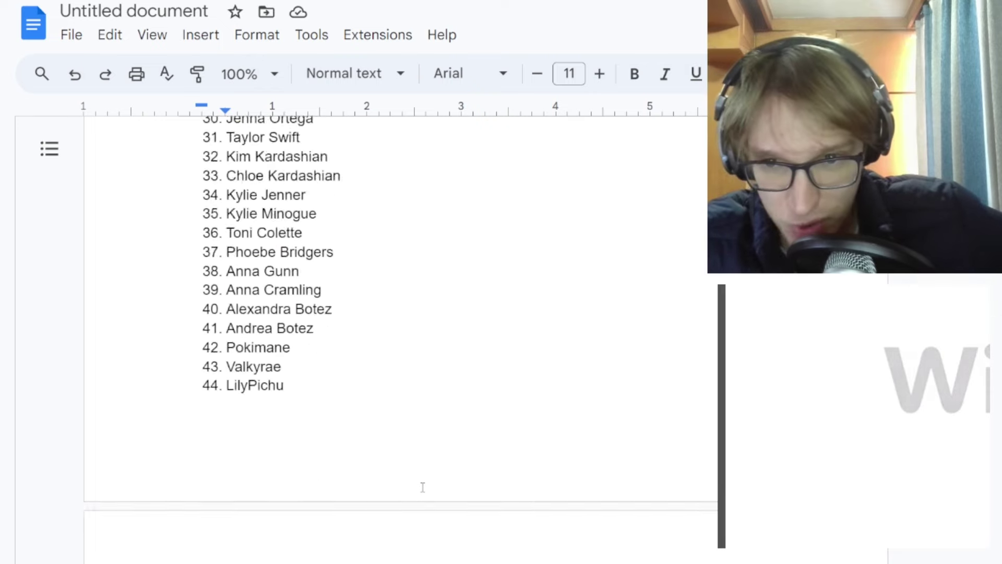
scroll(409, 491, "down", 10)
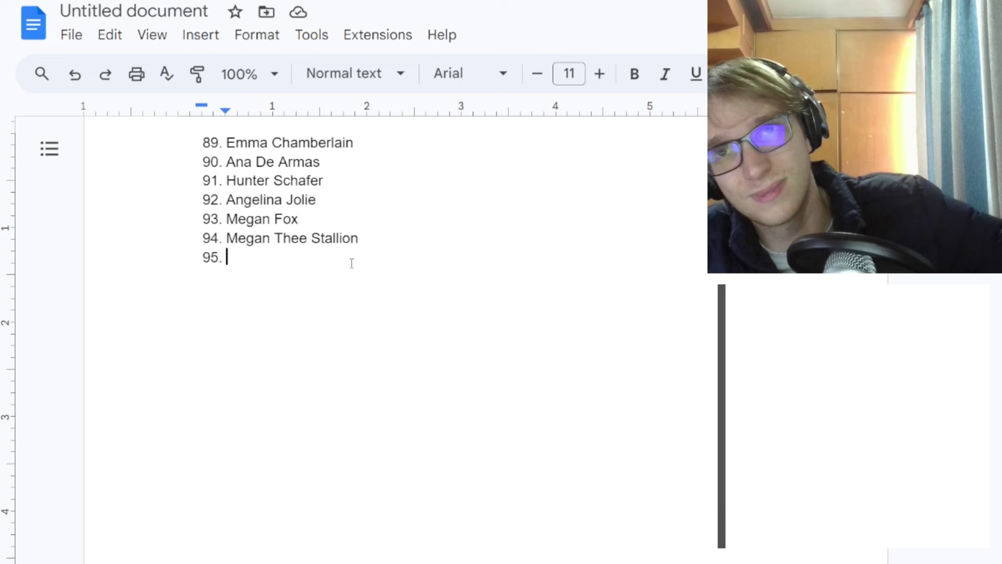
type("Me")
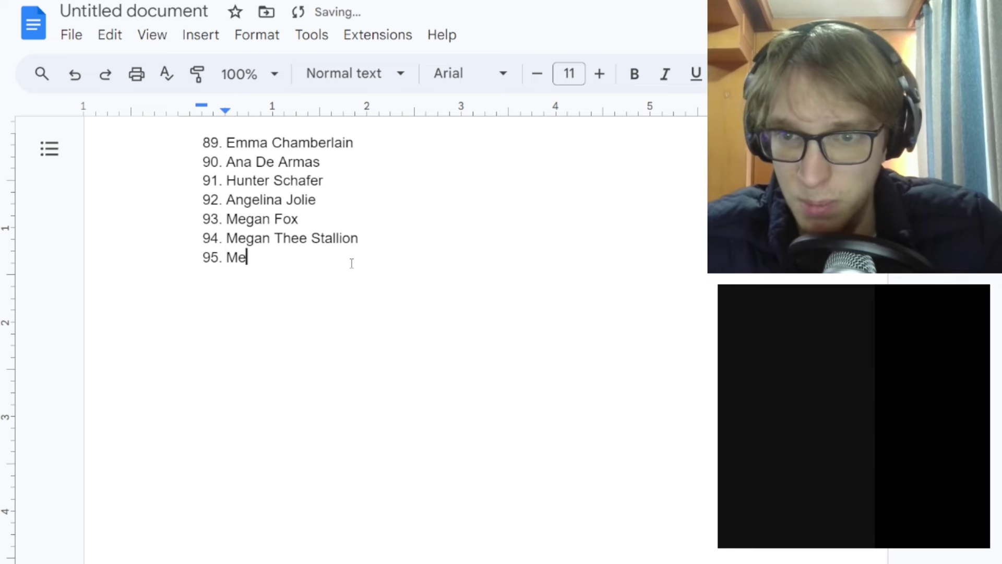
type("gamin")
key("BackSpace")
key("BackSpace")
key("BackSpace")
key("BackSpace")
key("BackSpace")
key("BackSpace")
key("BackSpace")
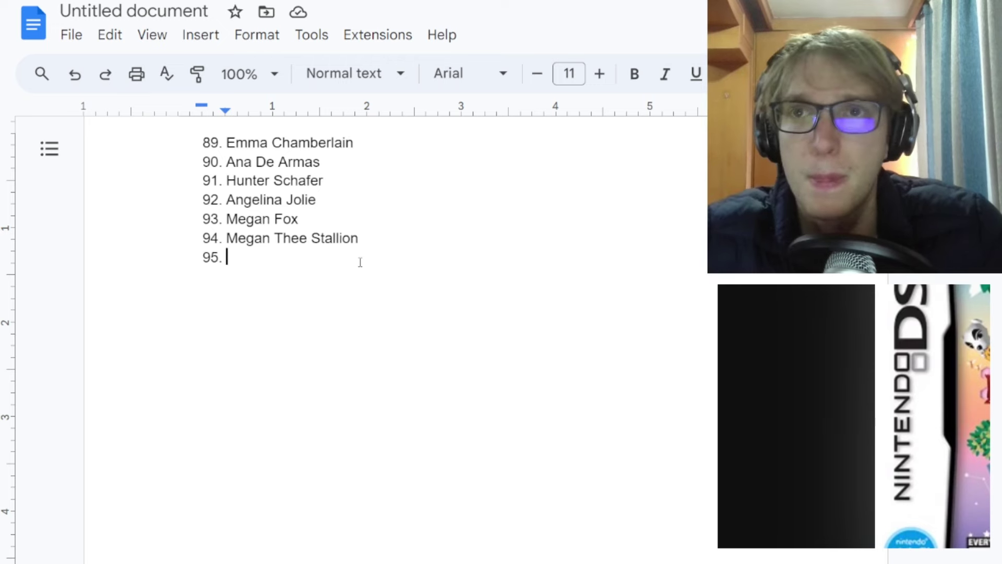
type("B")
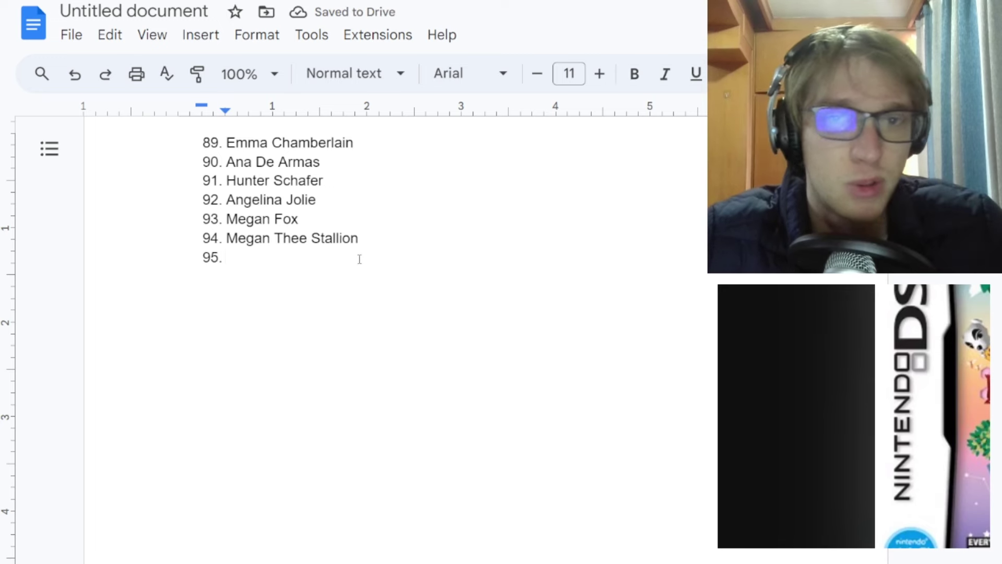
type("Natalie Dormer")
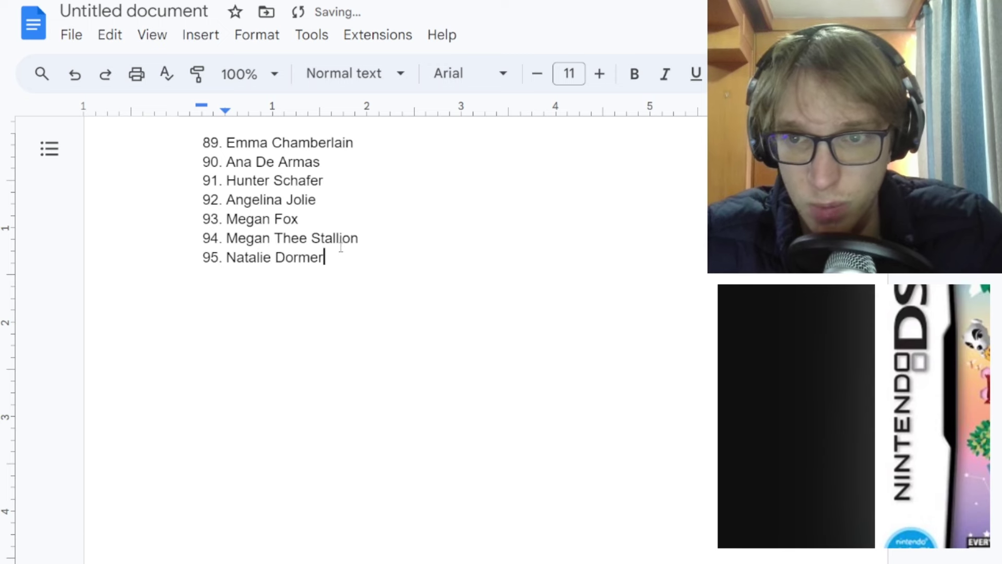
key("Return")
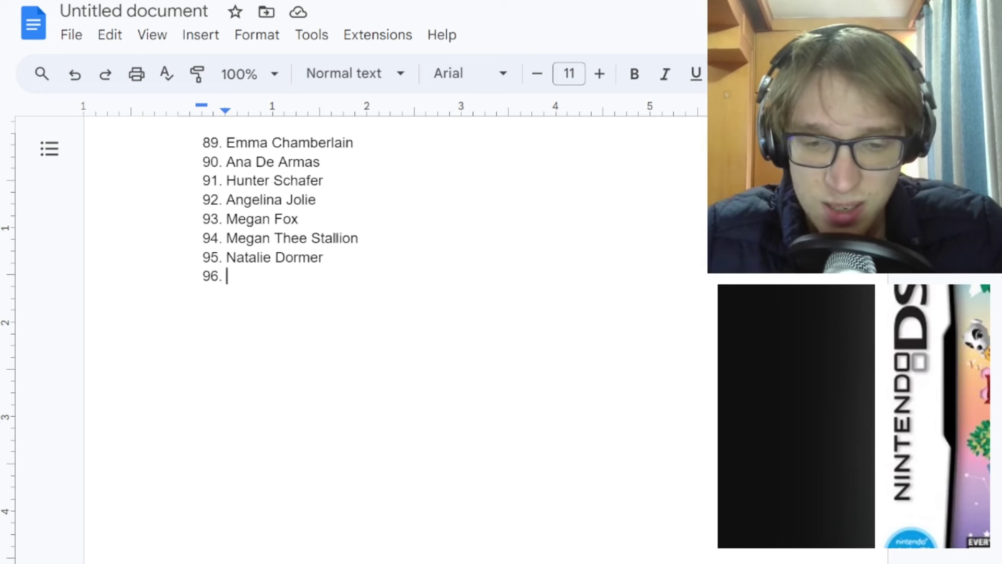
Add Sophie Turner and Sandra Bullock as items 96–97, leaving empty item 98.
type("Sophie Turner")
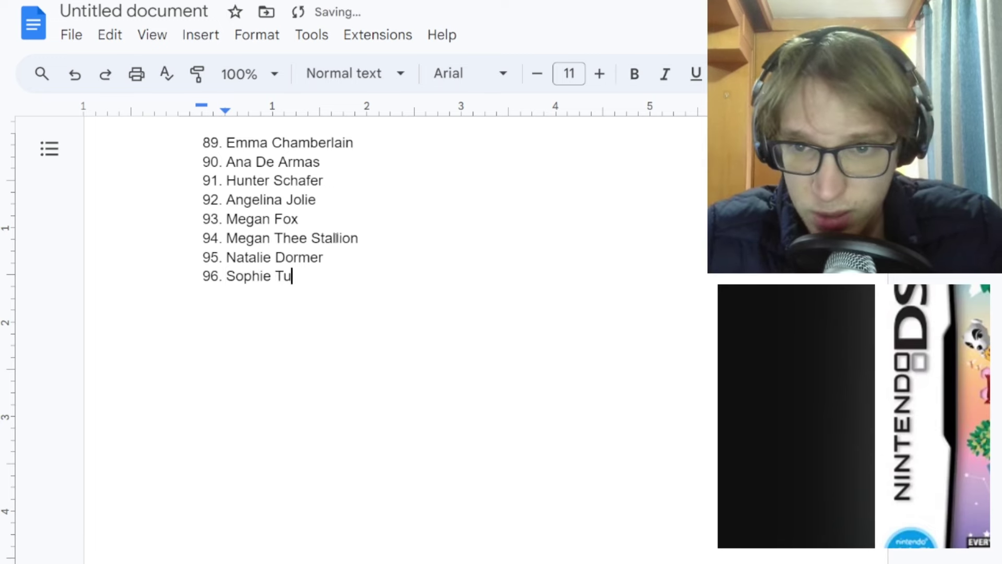
key("Return")
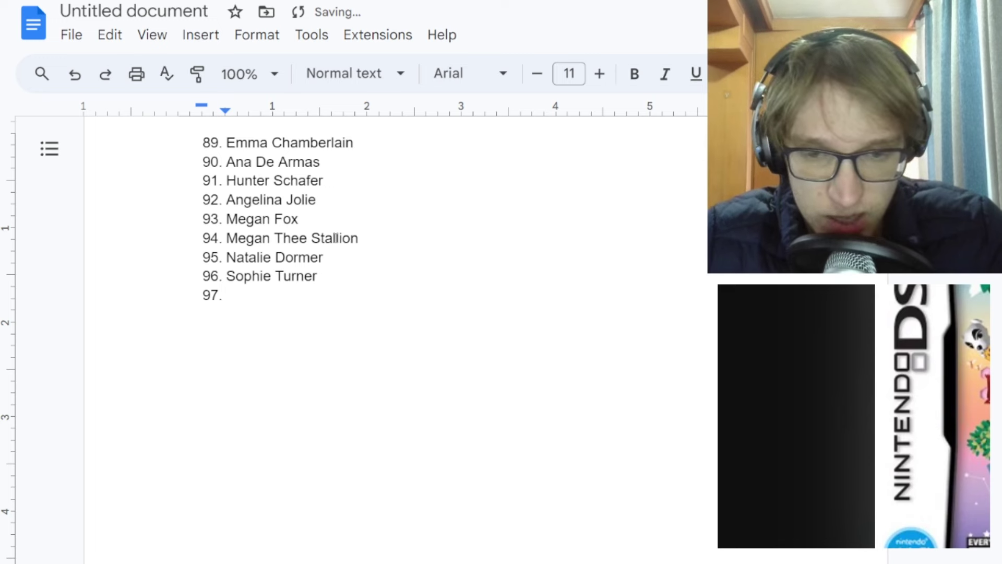
type("Sandra Bullock")
key("Return")
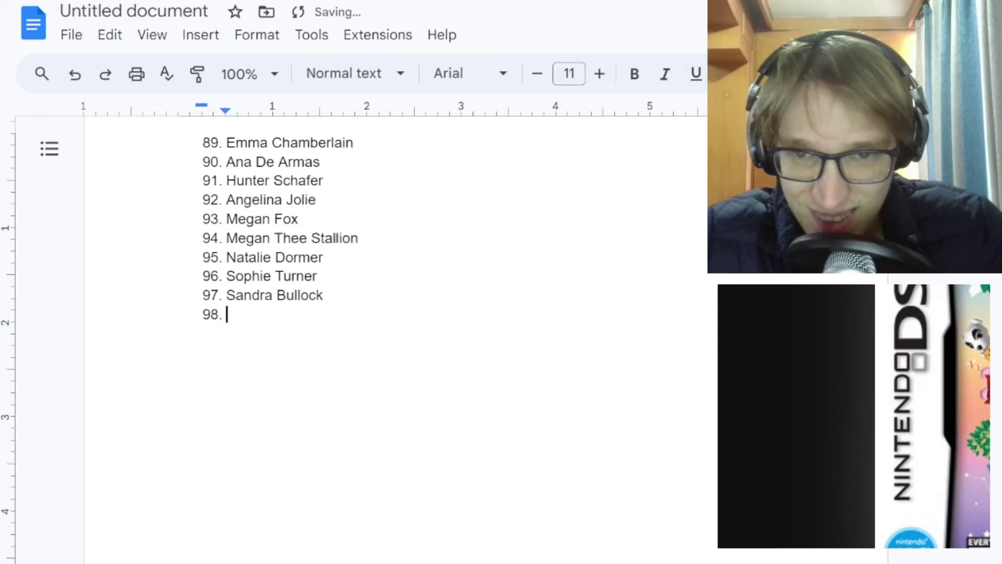
Enter Anne Hathaway as item 98 and begin item 99.
scroll(336, 238, "up", 20)
scroll(336, 238, "down", 8)
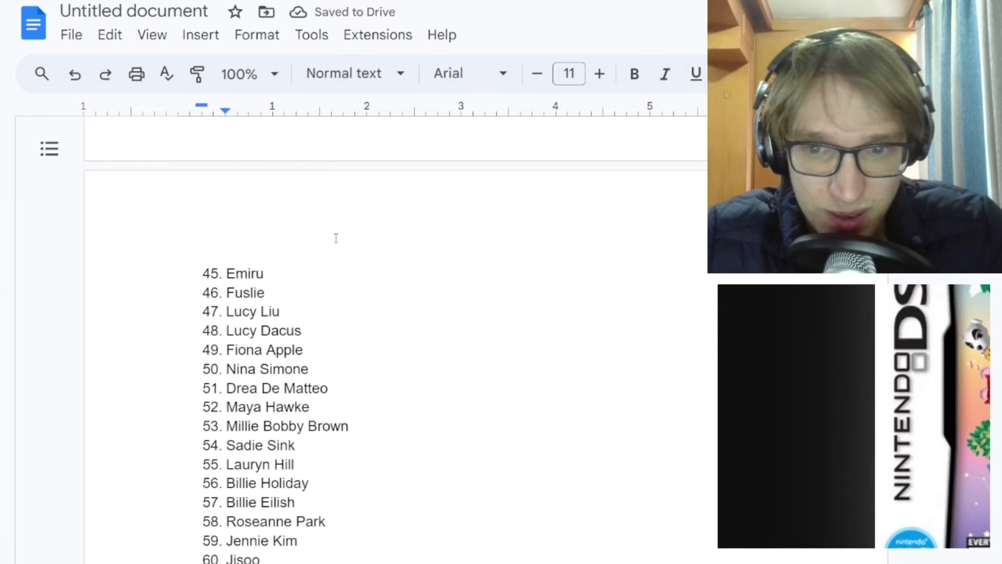
scroll(347, 329, "down", 12)
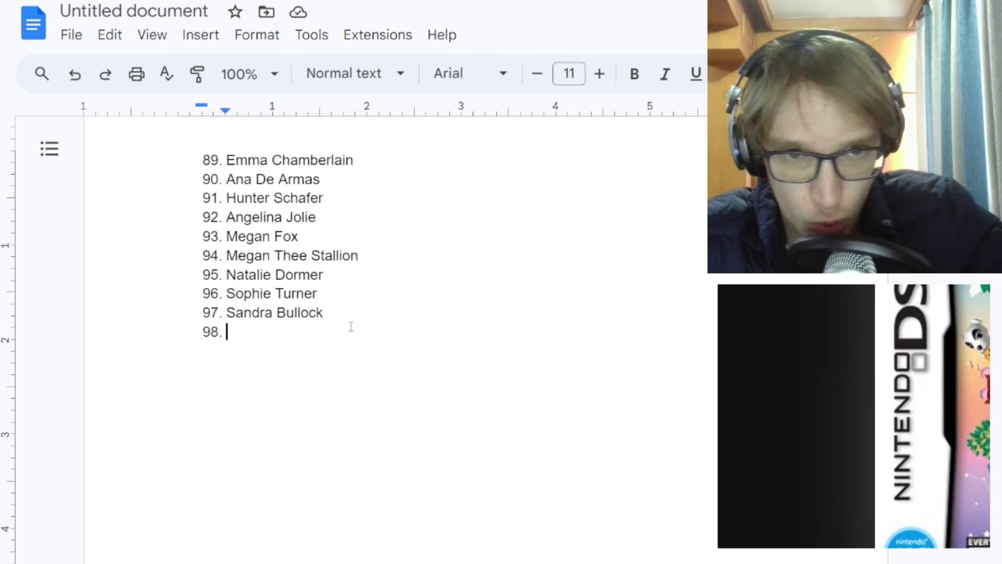
type("A")
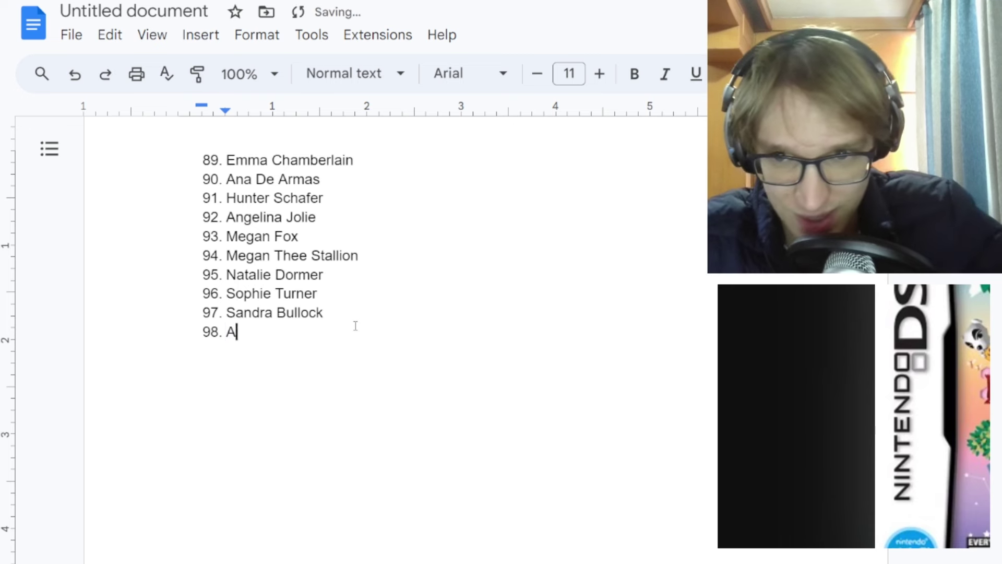
type("nne Hathaway")
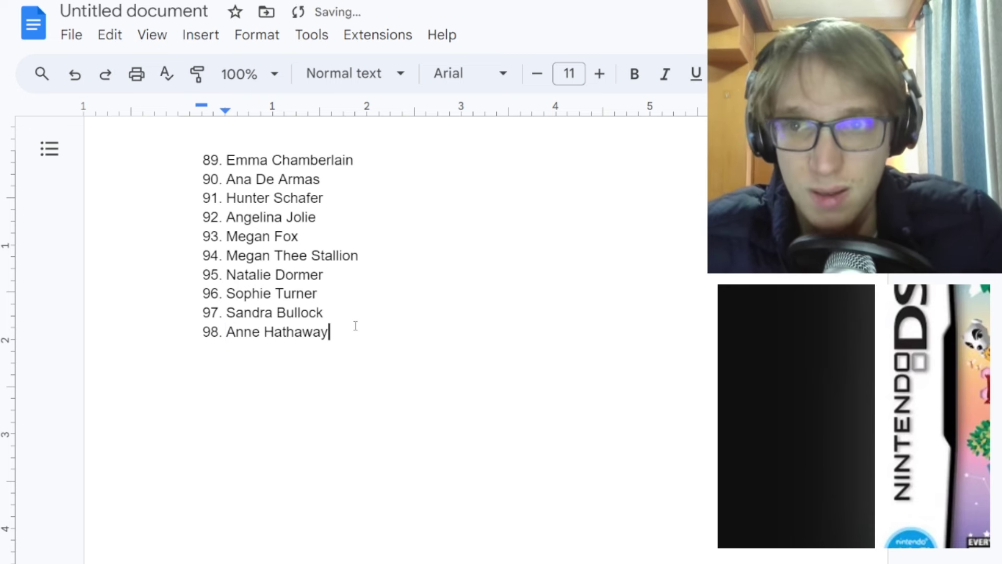
key("Return")
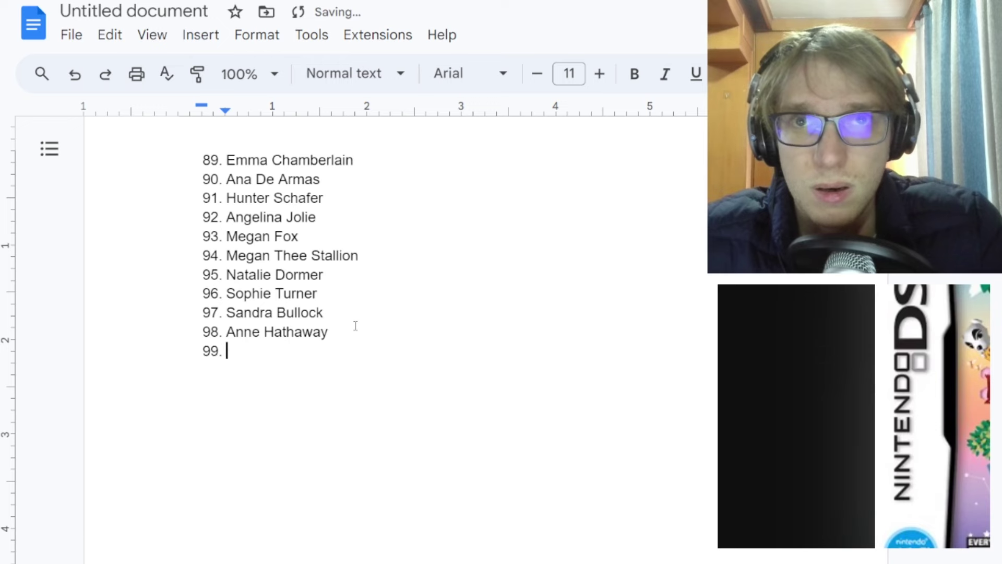
type("Leslie")
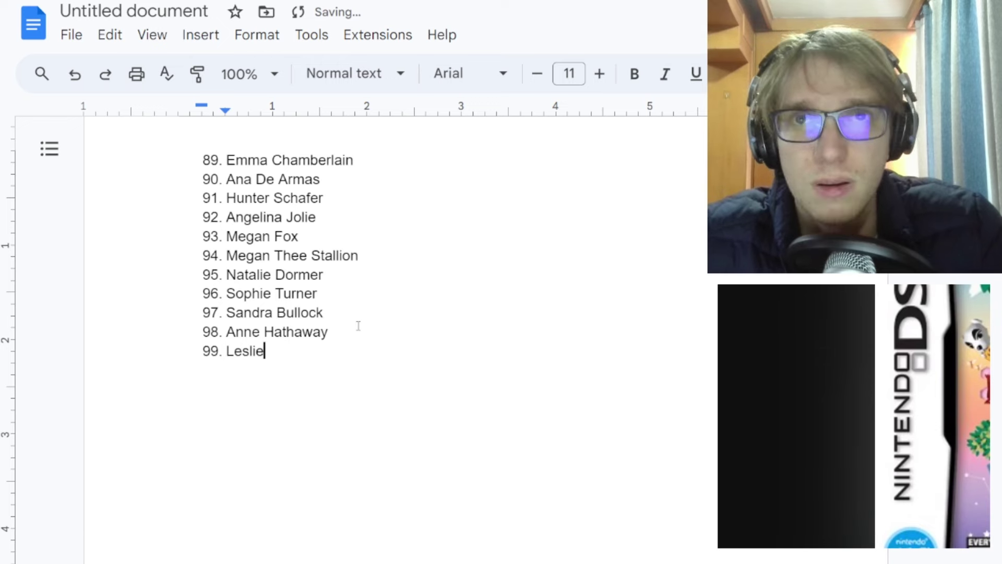
key("BackSpace")
key("BackSpace")
key("BackSpace")
key("BackSpace")
key("BackSpace")
key("BackSpace")
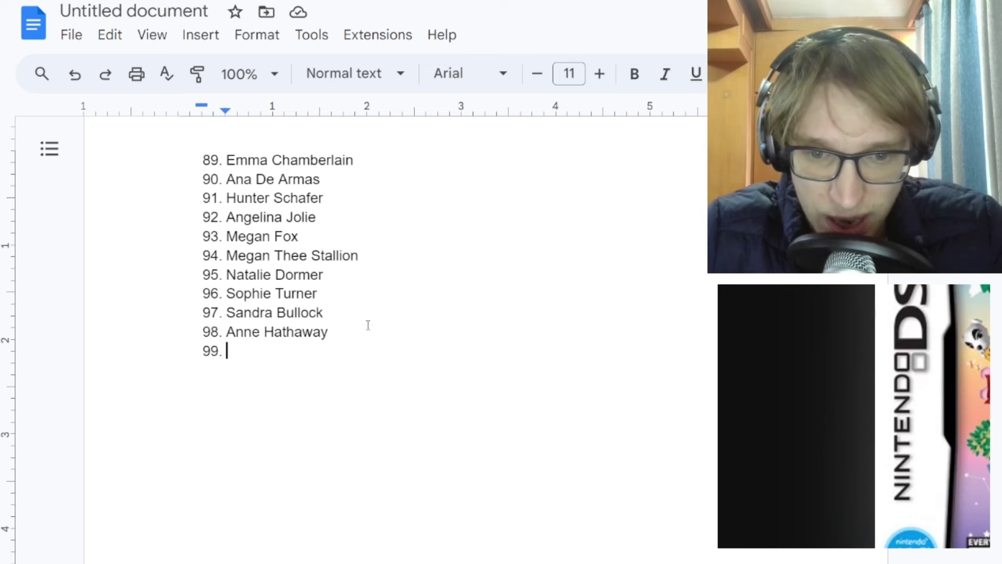
type("Rhane")
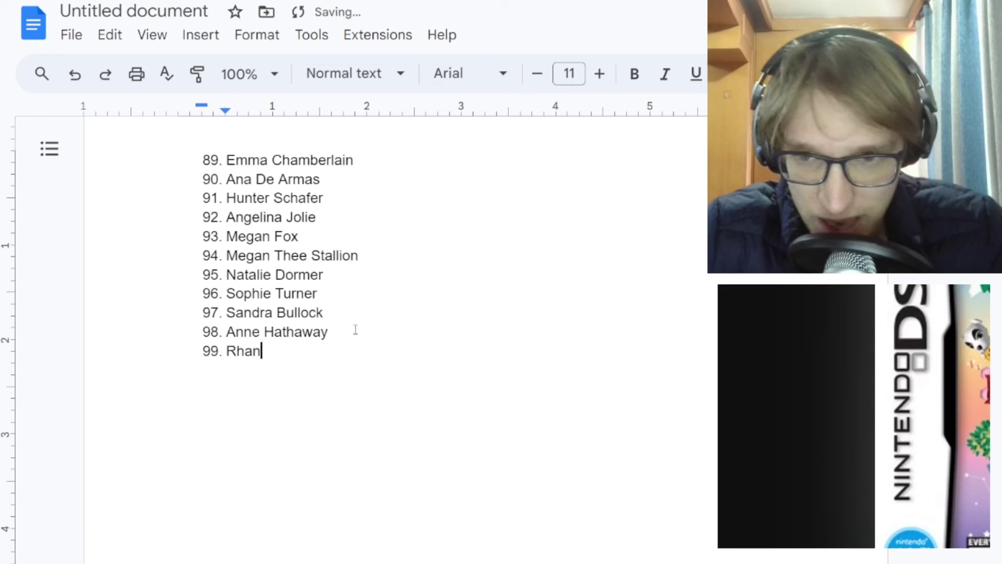
key("BackSpace")
key("BackSpace")
key("BackSpace")
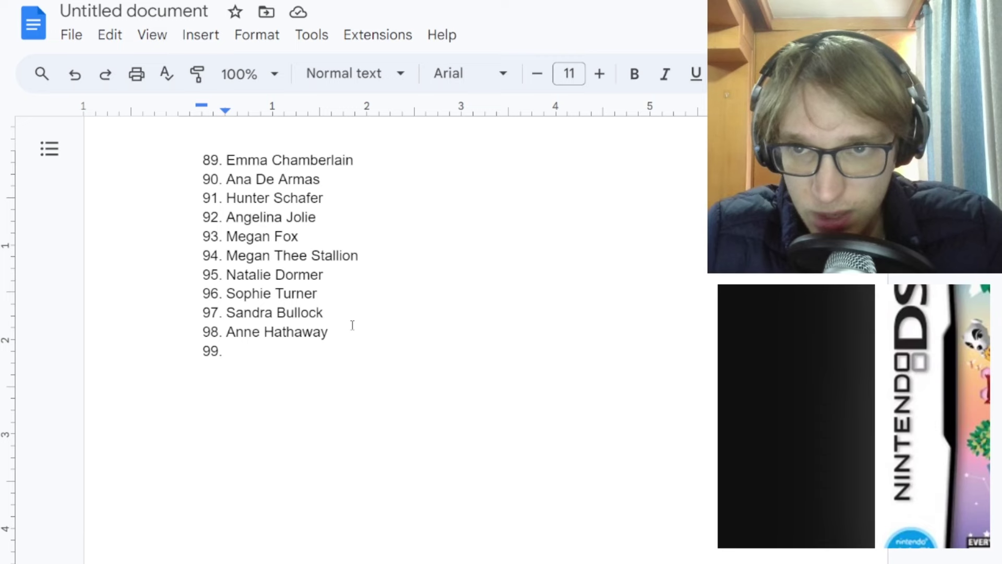
type("Leslie")
key("BackSpace")
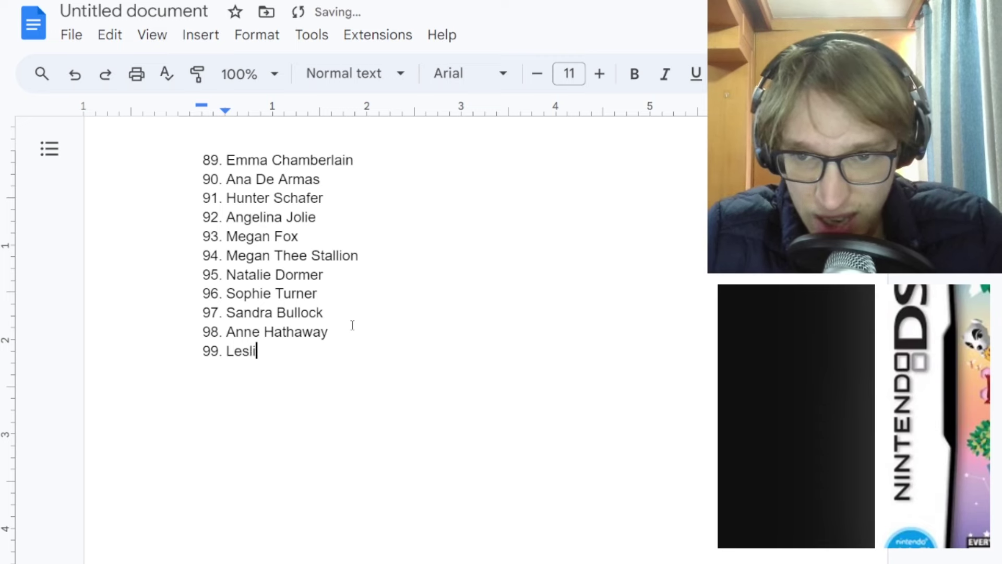
key("BackSpace")
key("BackSpace")
key("BackSpace")
key("BackSpace")
key("BackSpace")
key("BackSpace")
key("BackSpace")
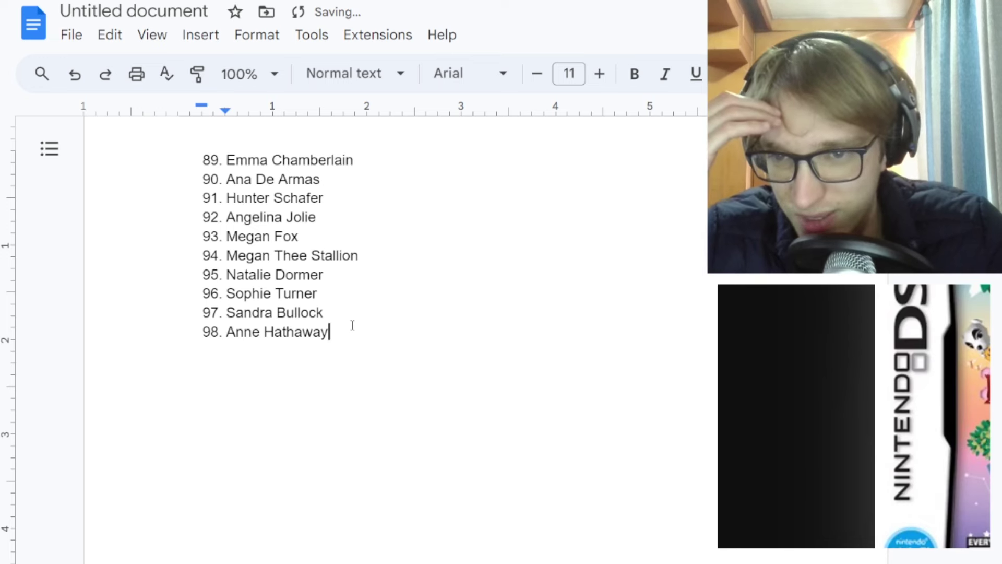
key("Return")
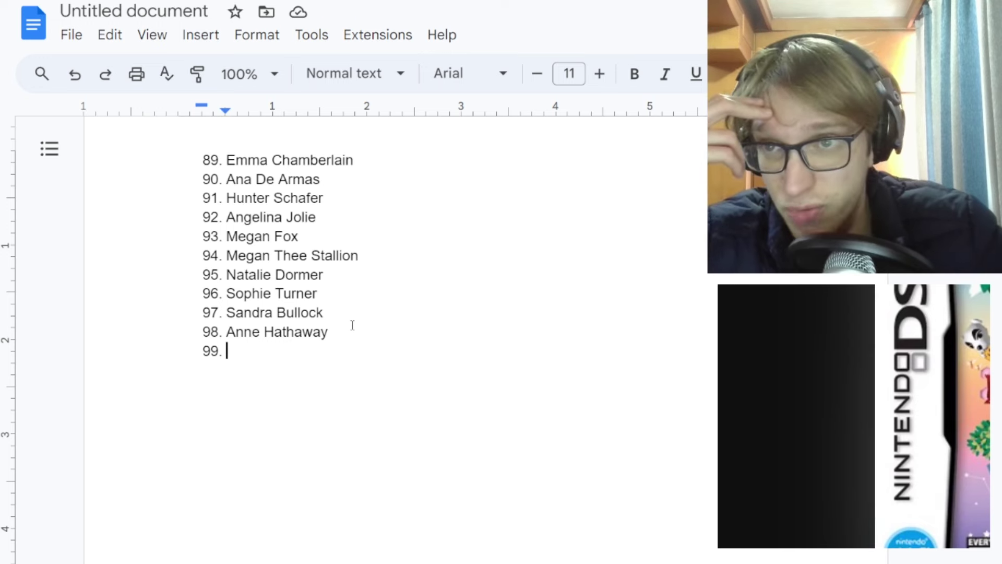
Enter Alison Brie as item 99 and Christina Hendricks as item 100.
type("Alison Brie")
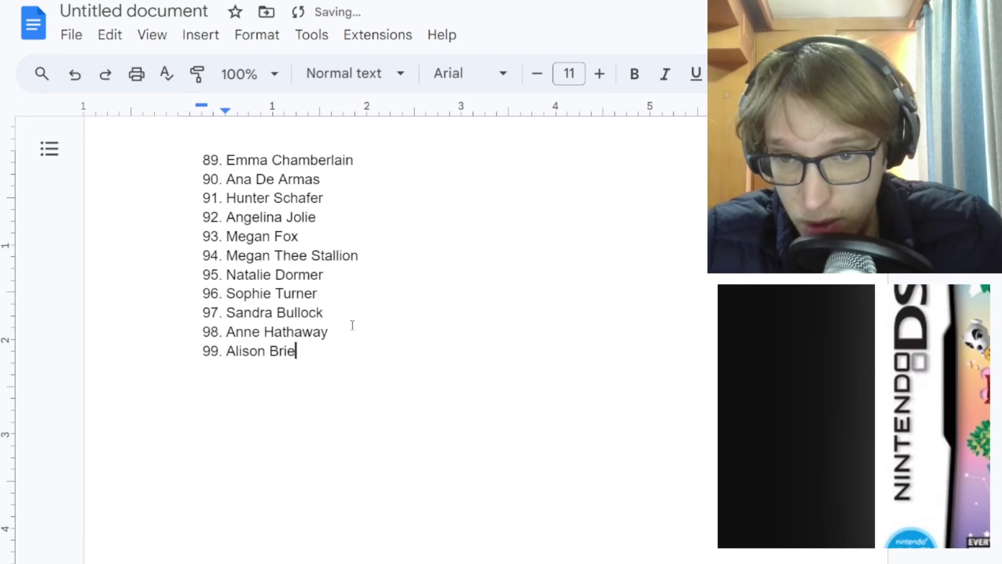
key("Return")
type("Chri")
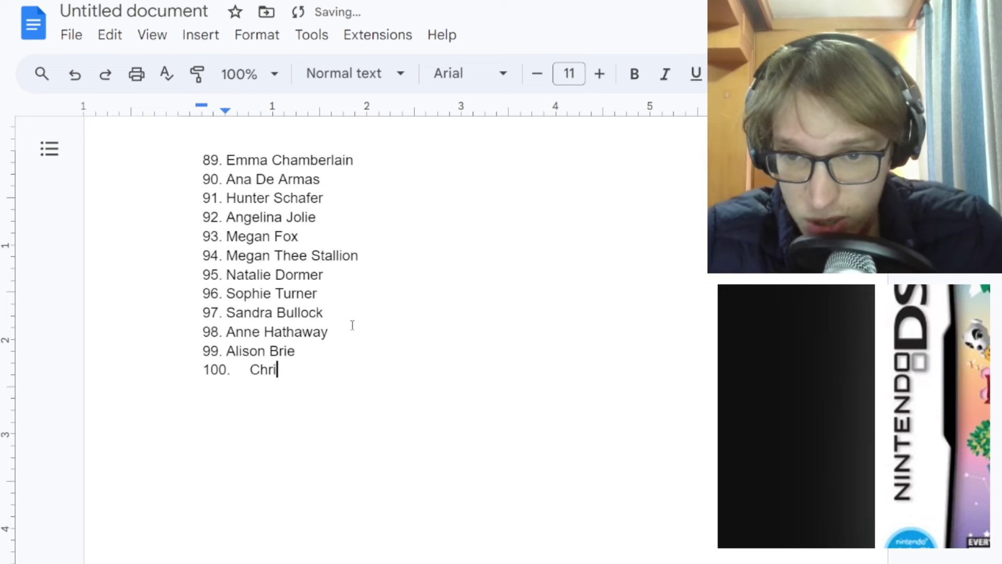
type("stina Hendricks")
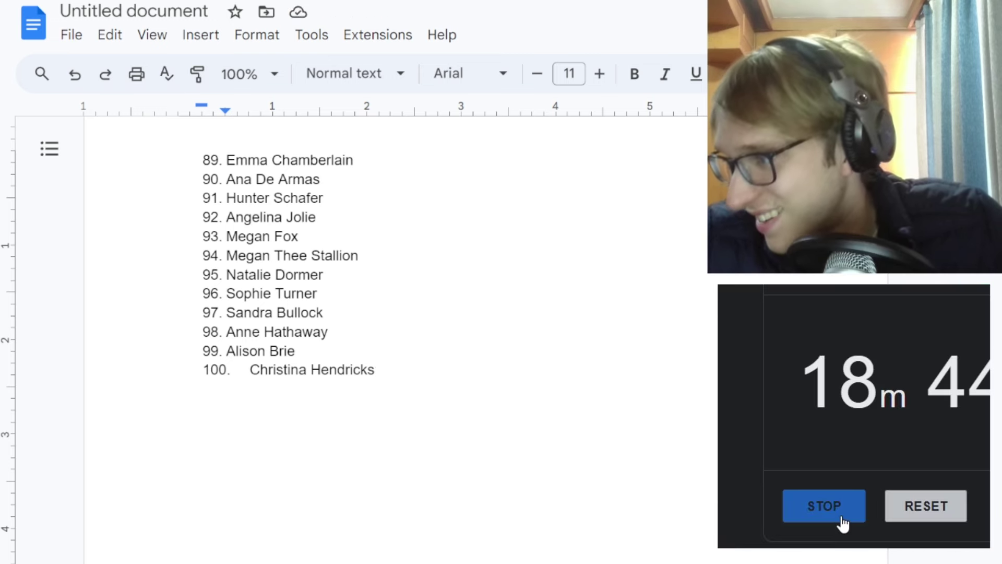
Stop the stopwatch at 18m 45s and scroll through the finished 100-name list.
left_click(835, 518)
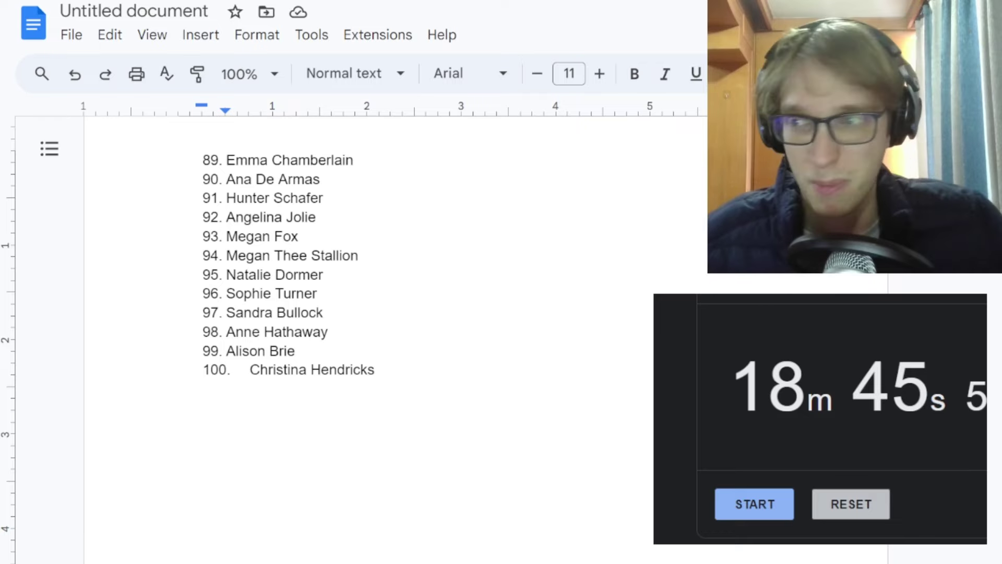
scroll(344, 339, "up", 20)
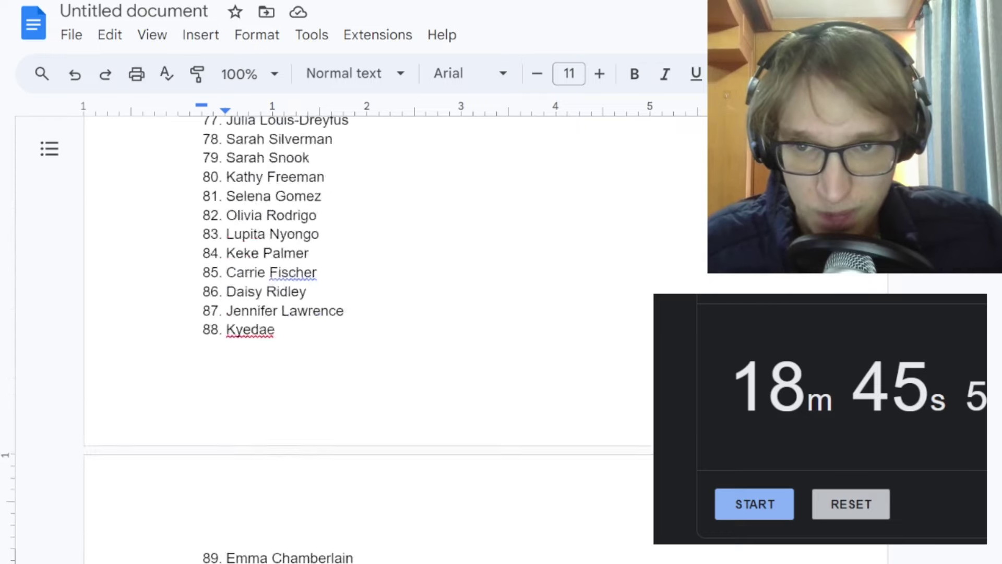
scroll(344, 339, "up", 6)
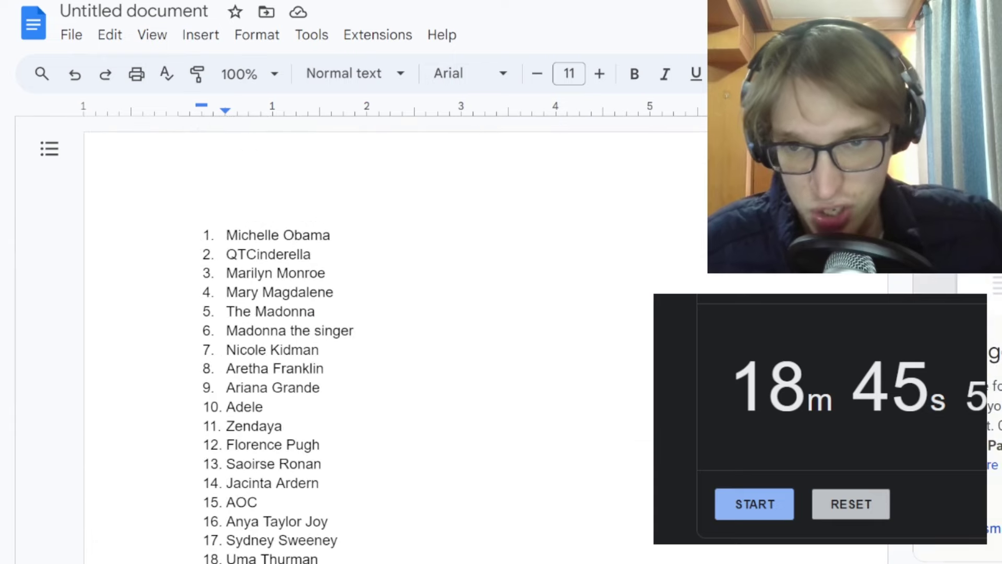
scroll(344, 340, "down", 7)
scroll(345, 339, "down", 18)
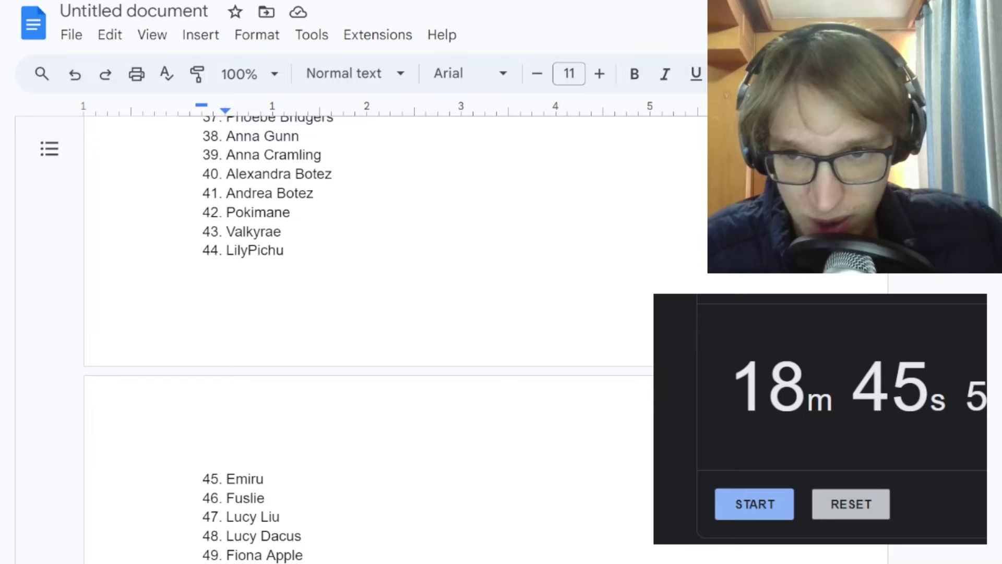
scroll(344, 339, "down", 10)
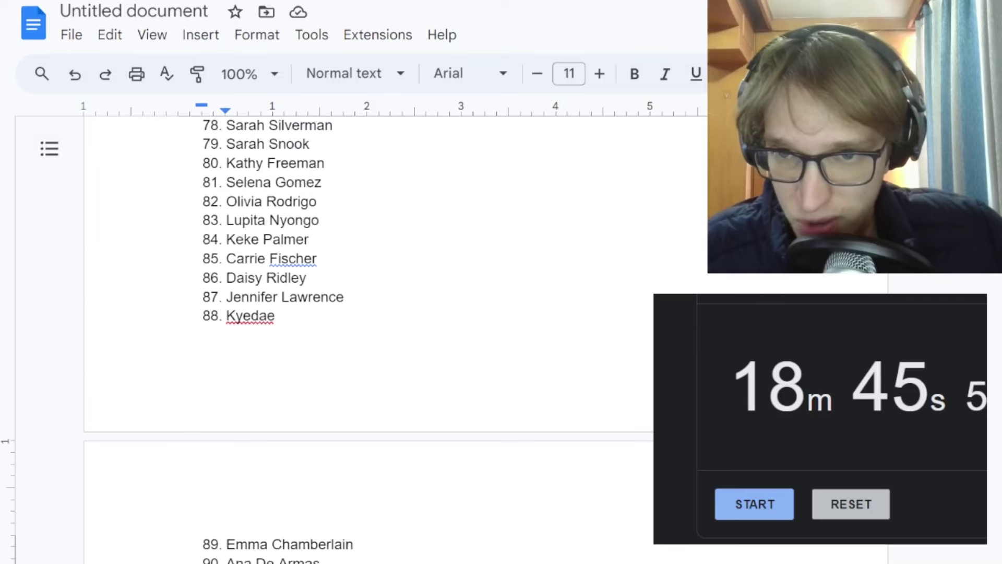
scroll(344, 339, "up", 1)
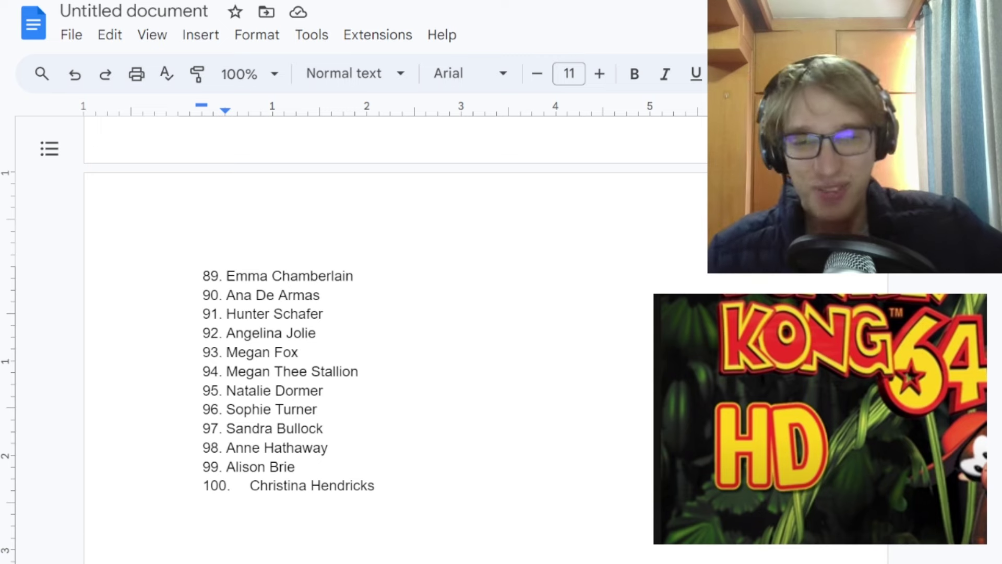
scroll(392, 339, "up", 20)
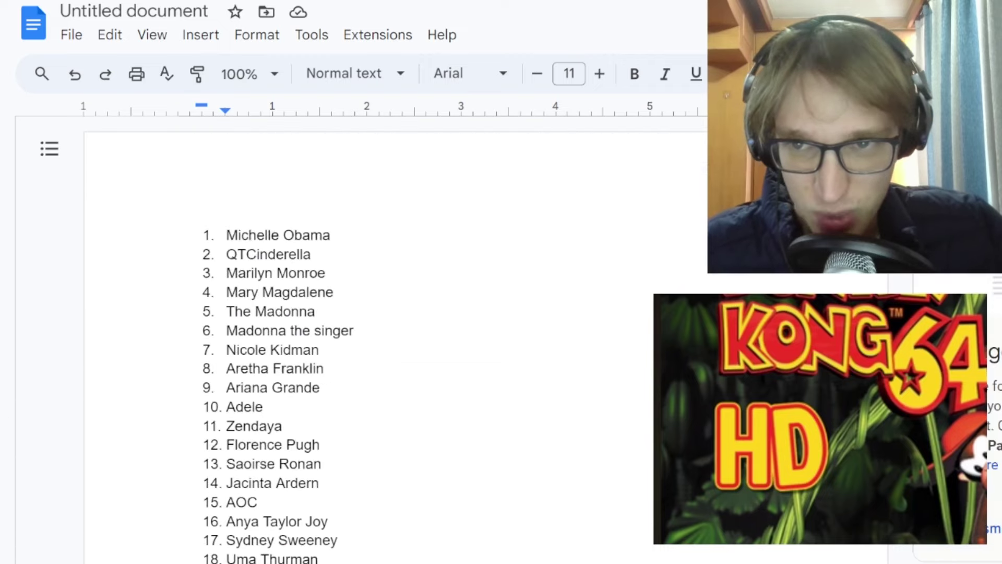
scroll(391, 339, "down", 3)
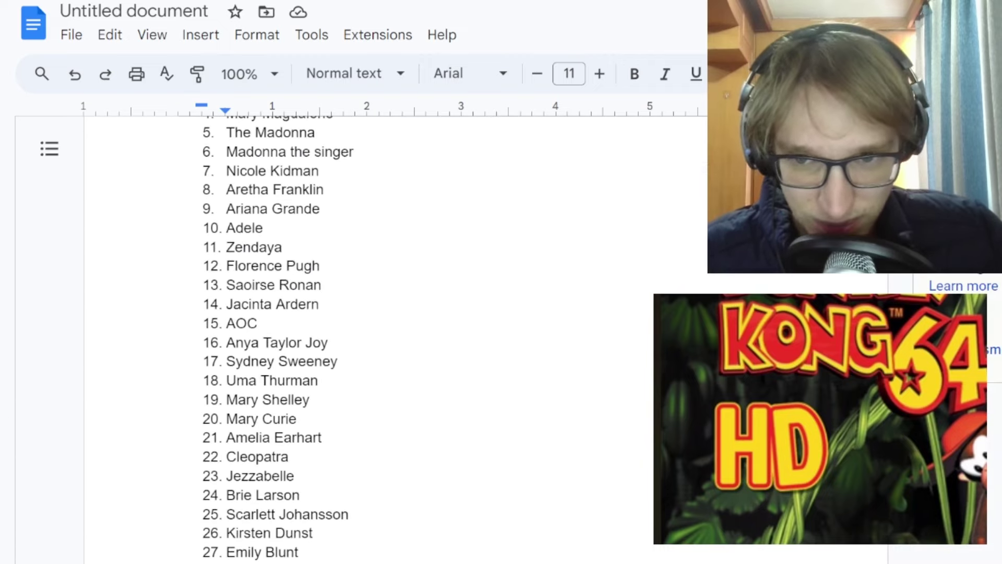
scroll(366, 338, "down", 15)
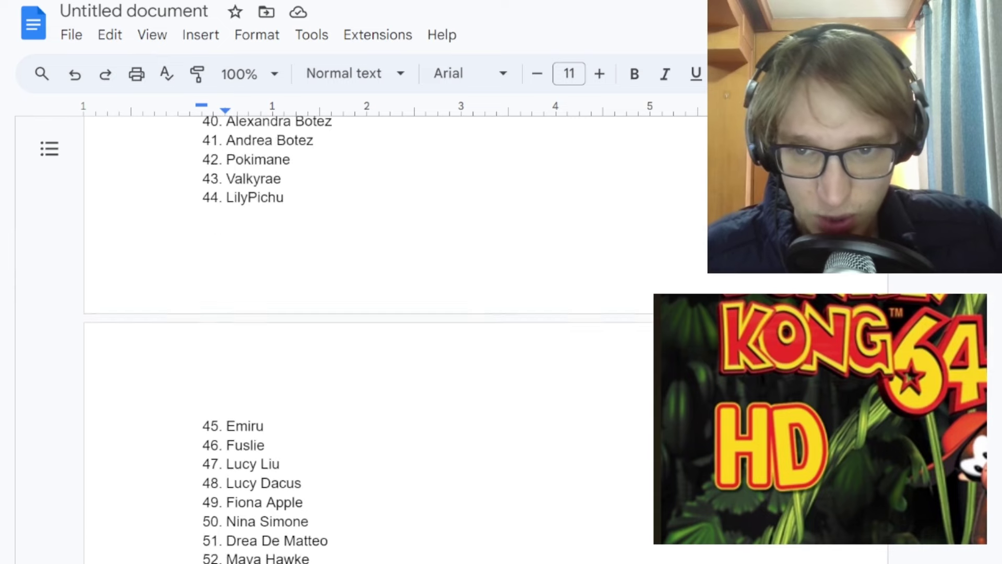
scroll(365, 340, "down", 10)
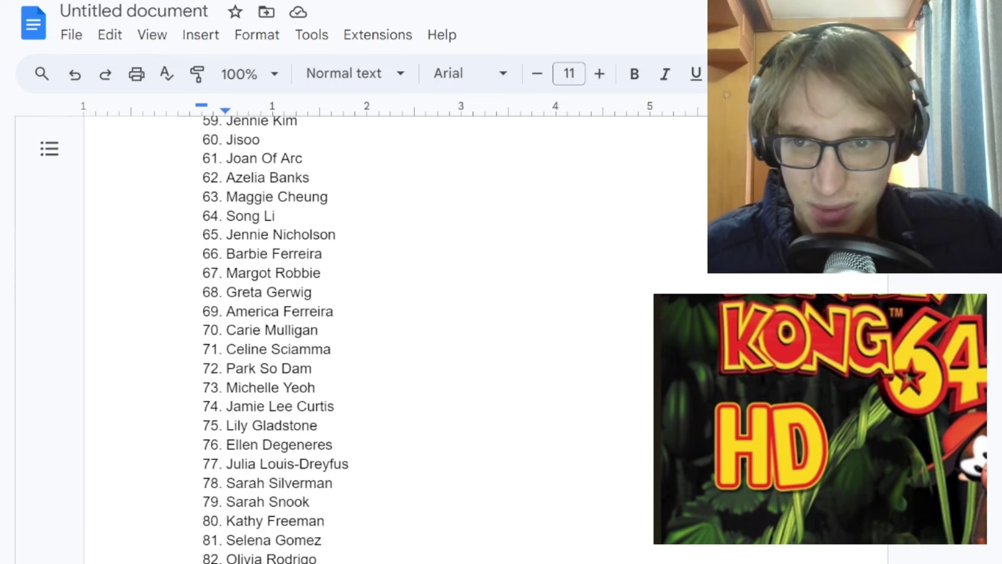
scroll(366, 339, "down", 5)
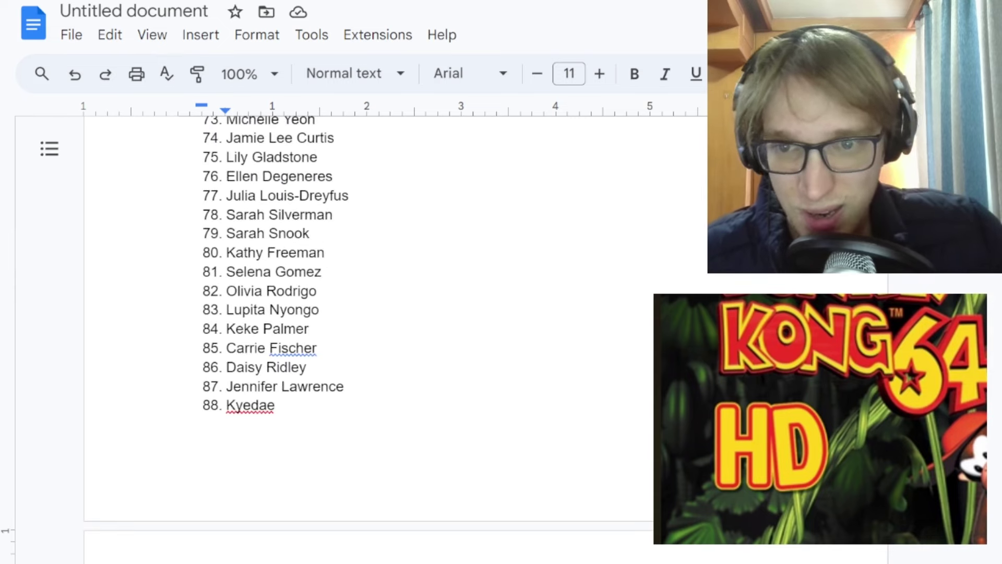